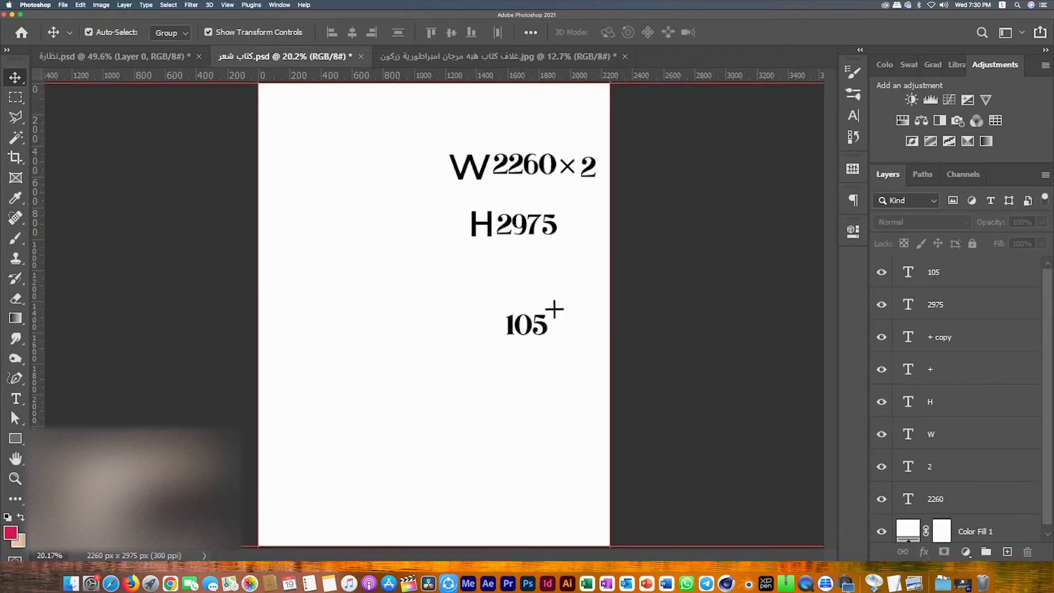
Set the canvas width to 4625 pixels, anchored at the middle left so the extension goes to the right.
click(573, 184)
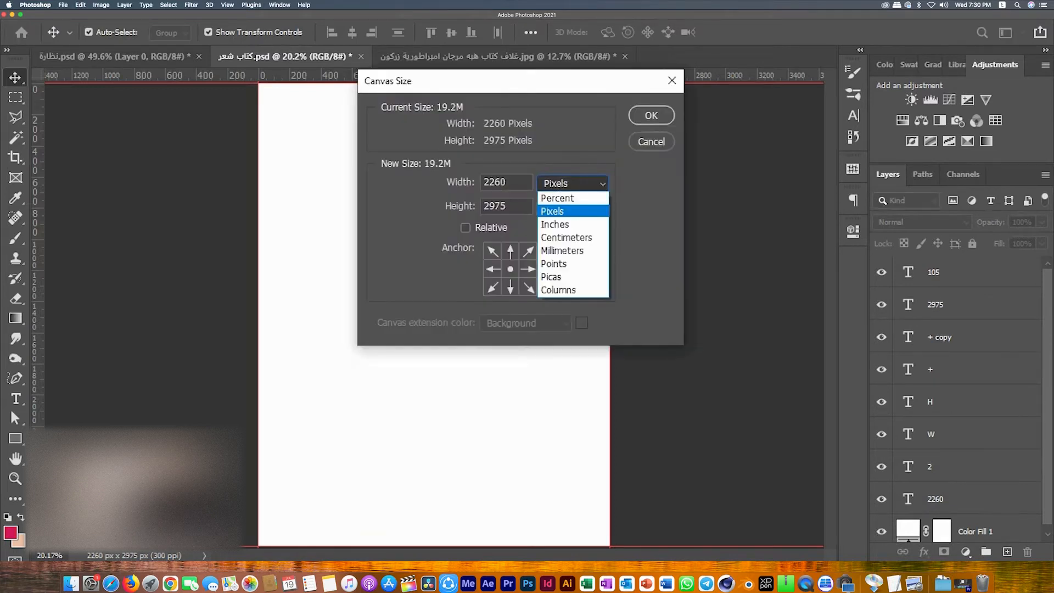
key(Escape)
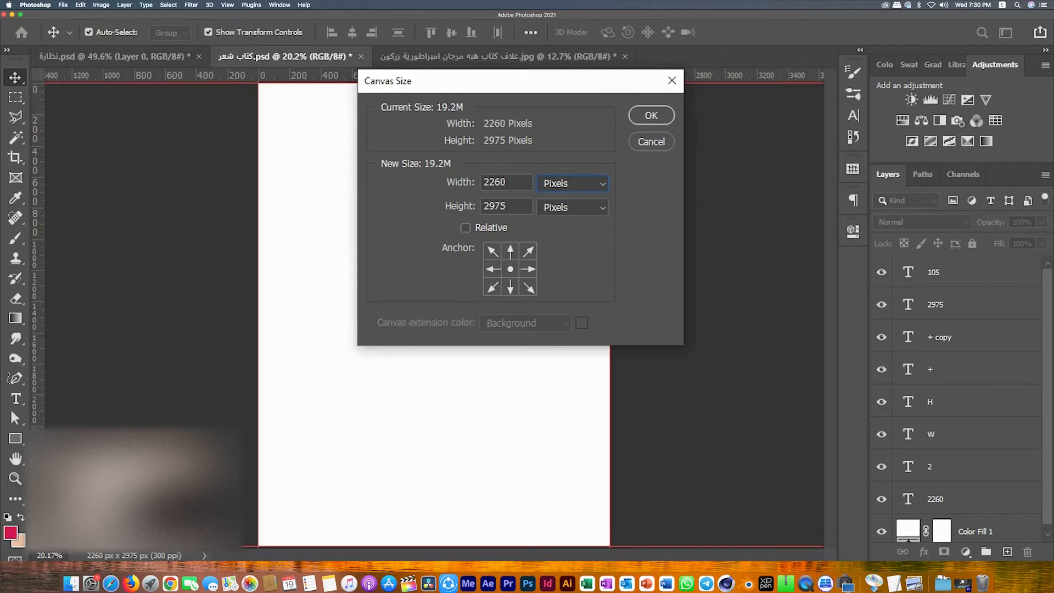
drag(509, 182, 483, 182)
key(ctrl+c)
key(ctrl+v)
key(BackSpace)
key(ctrl+a)
click(493, 269)
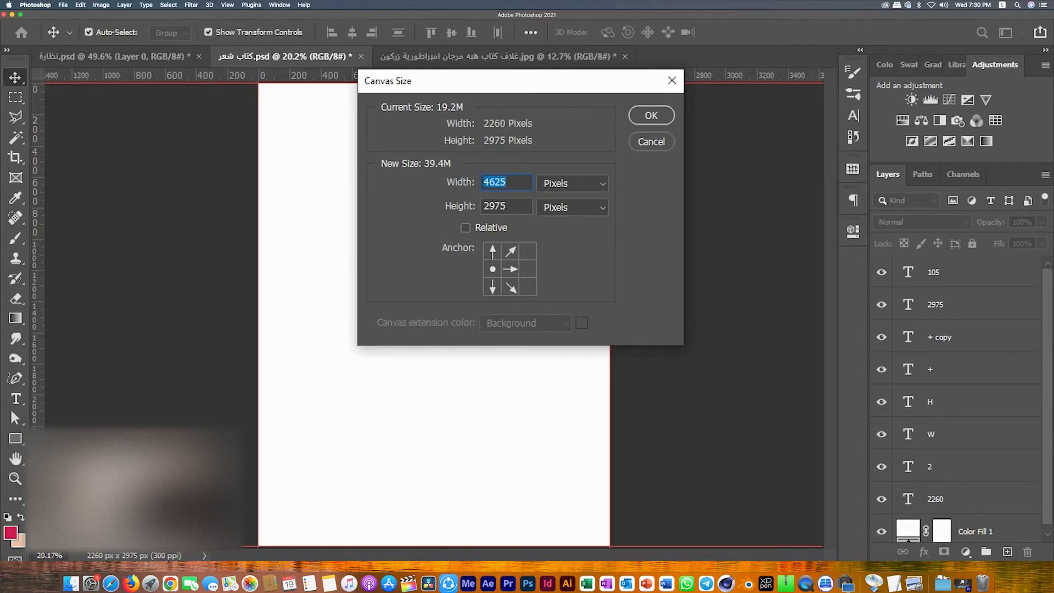
key(Return)
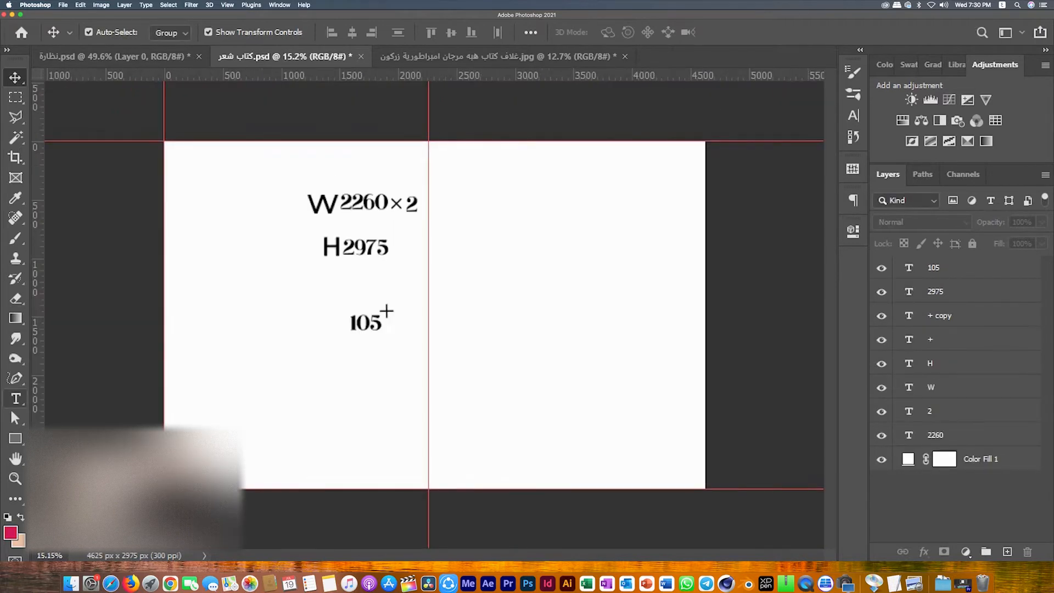
Create a 2260 × 2975 px rectangle shape for one cover panel.
key(u)
click(575, 224)
text(2260)
key(Tab)
text(2975)
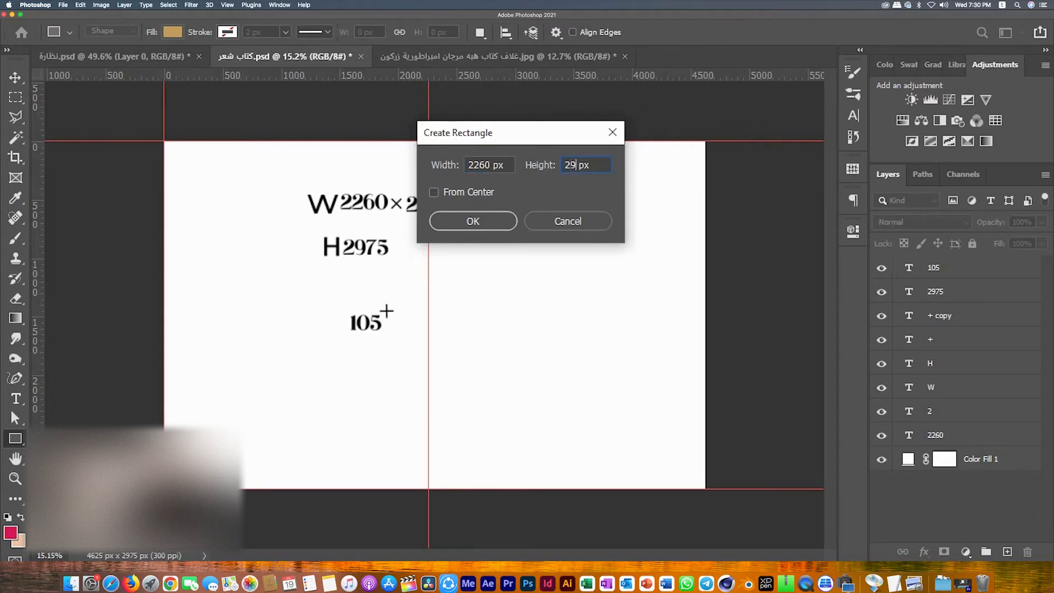
key(Return)
Align the rectangle with the canvas's left edge, duplicate it flush with the right edge, and stack both below the text layers.
key(v)
drag(653, 230, 247, 146)
drag(218, 185, 490, 184)
shift+click(955, 292)
drag(955, 280, 955, 473)
click(772, 351)
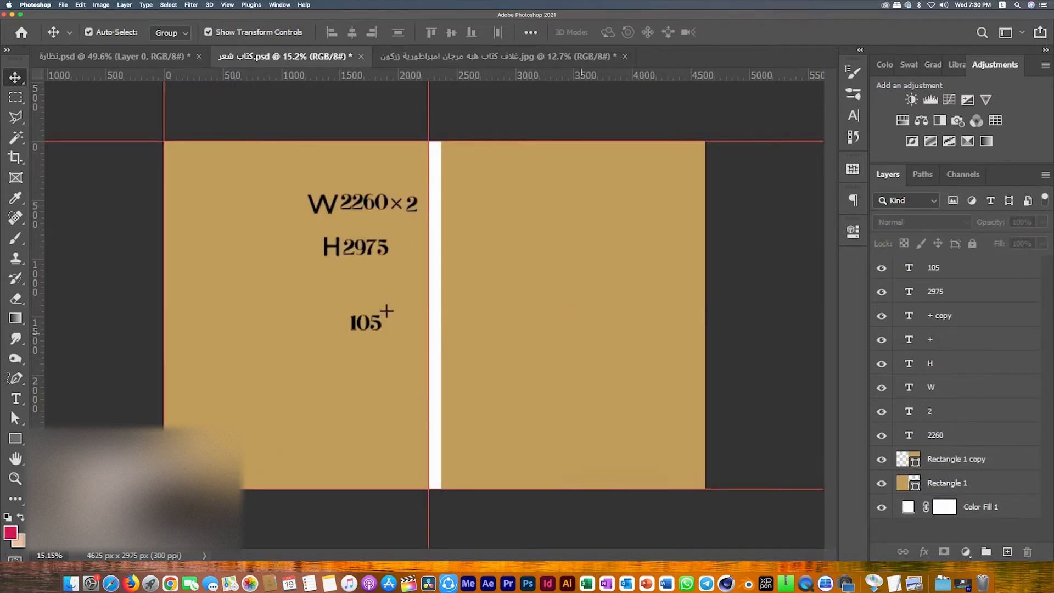
Create a 105 × 2975 px rectangle shape for the book spine.
click(15, 439)
click(494, 242)
drag(520, 133, 586, 138)
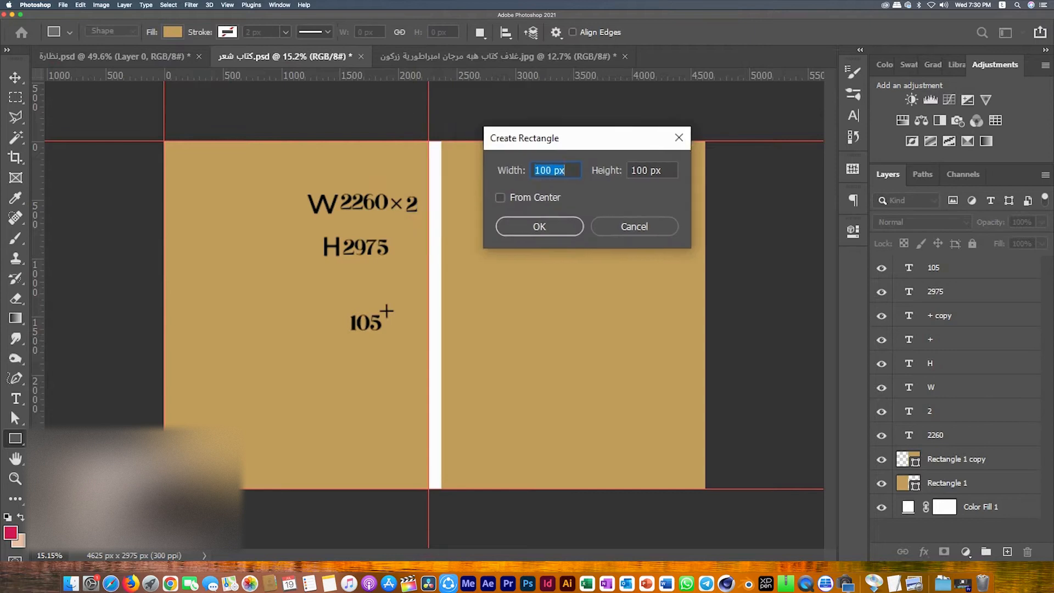
text(105)
key(Tab)
text(297)
text(5)
key(Return)
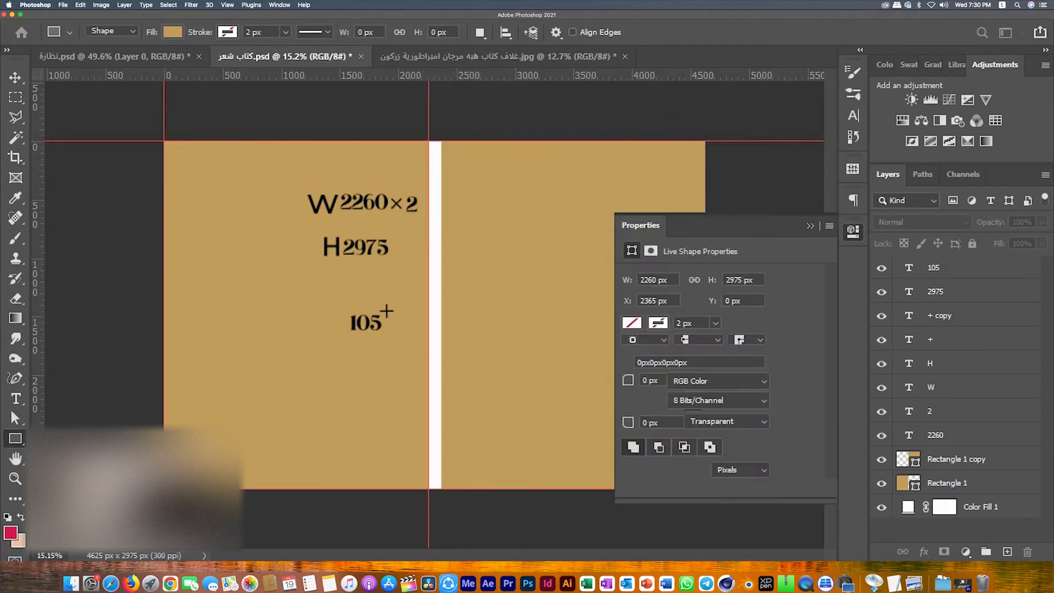
Fill the spine rectangle with dark red and fit it exactly into the gap between the two tan cover panels.
click(631, 324)
click(633, 382)
click(814, 224)
key(v)
drag(598, 417, 310, 325)
scroll(433, 330, up, 5)
scroll(424, 352, up, 5)
click(310, 324)
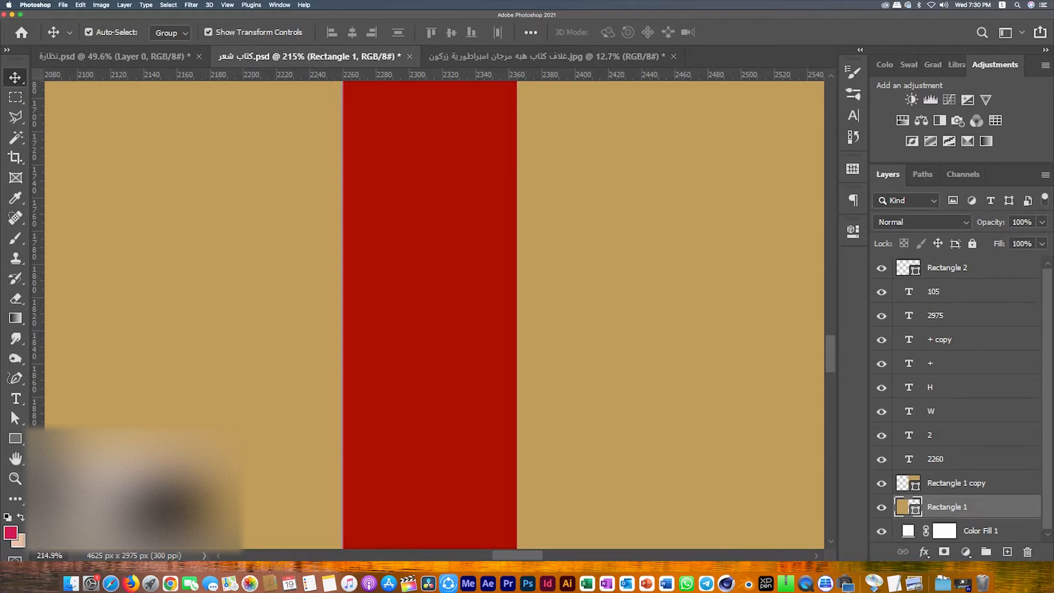
Open the fill color options for both tan cover rectangles.
click(15, 378)
click(60, 377)
shift+click(954, 482)
click(172, 32)
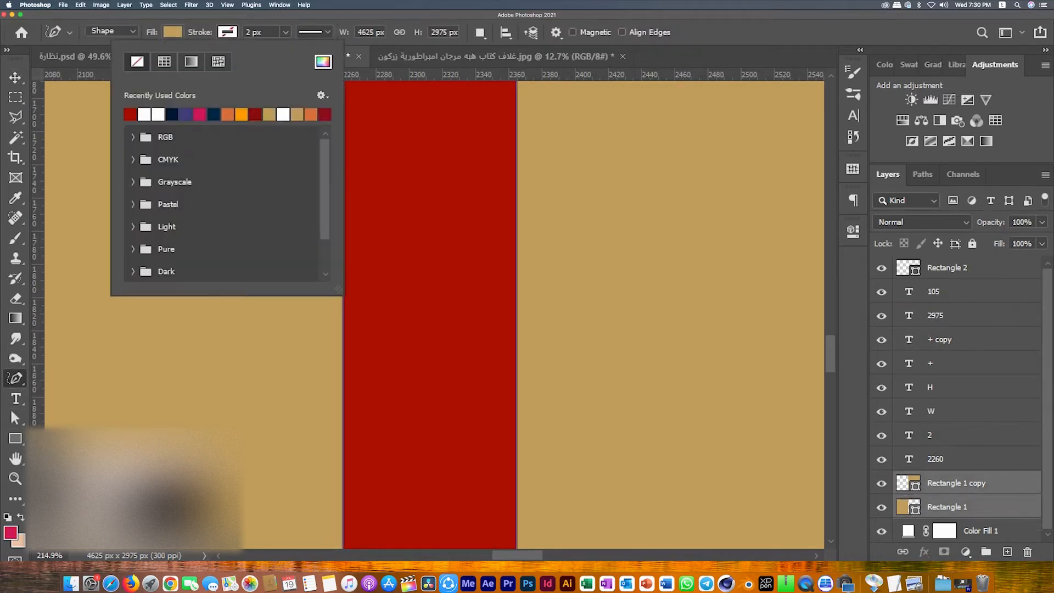
click(82, 61)
Hide the dimension note text layers from 2260 up to 105 and save the cover template.
scroll(474, 312, down, 6)
scroll(474, 313, down, 3)
key(v)
key(ctrl+0)
key(ctrl+s)
click(935, 459)
drag(881, 459, 881, 292)
key(super+s)
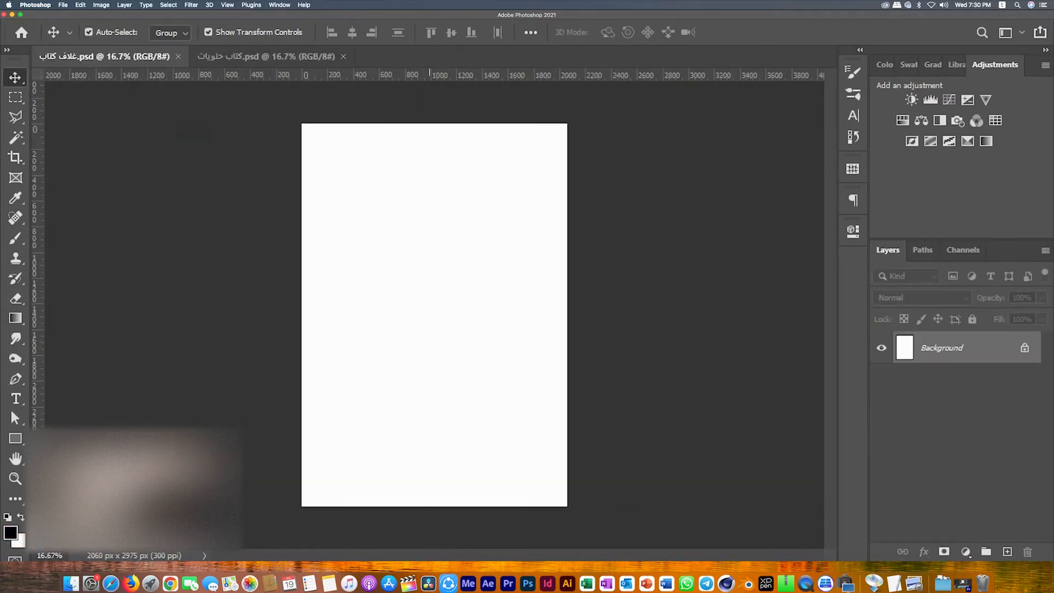
Place the asphalt-road-with-yellow-lines-clear-blue-sky image against the canvas's bottom edge, scaled to 83.59% to cover the page.
drag(434, 492, 436, 505)
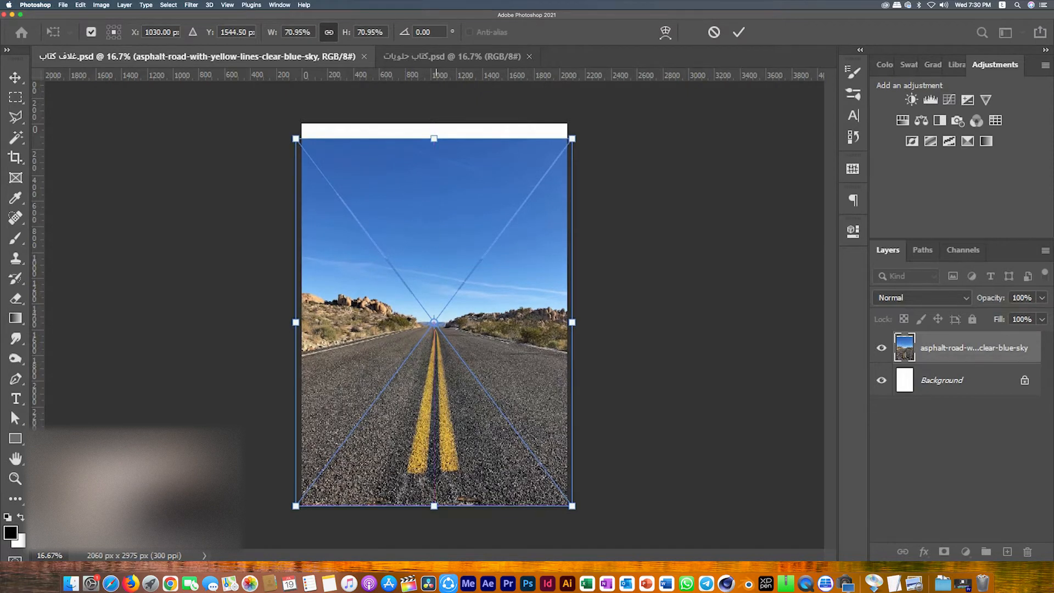
drag(433, 139, 434, 81)
key(Return)
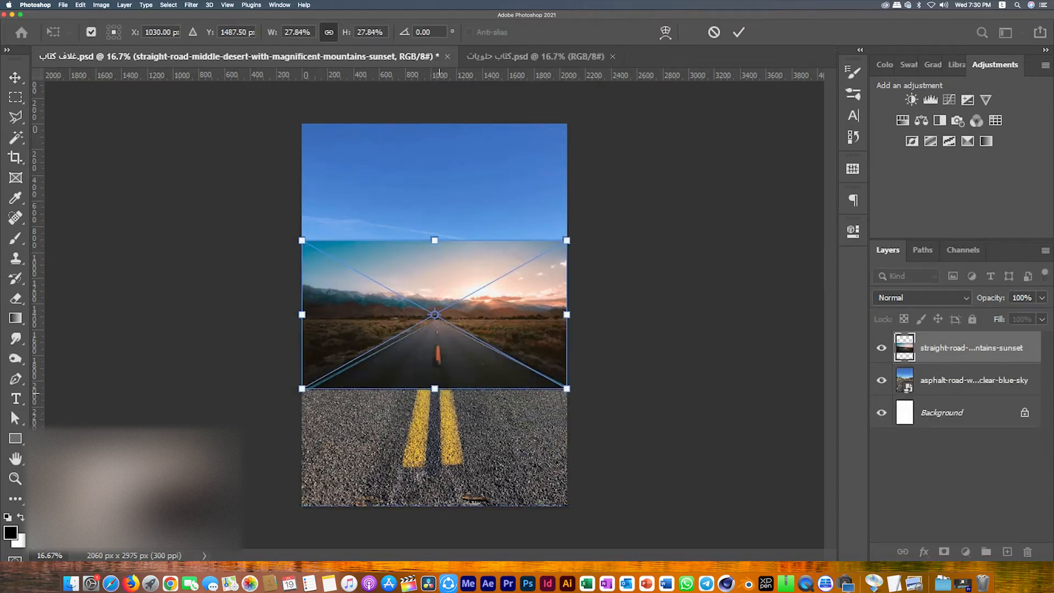
Scale the placed straight-road desert sunset image to 71.46% so it covers the full canvas height.
drag(434, 388, 433, 504)
drag(433, 237, 433, 124)
key(Return)
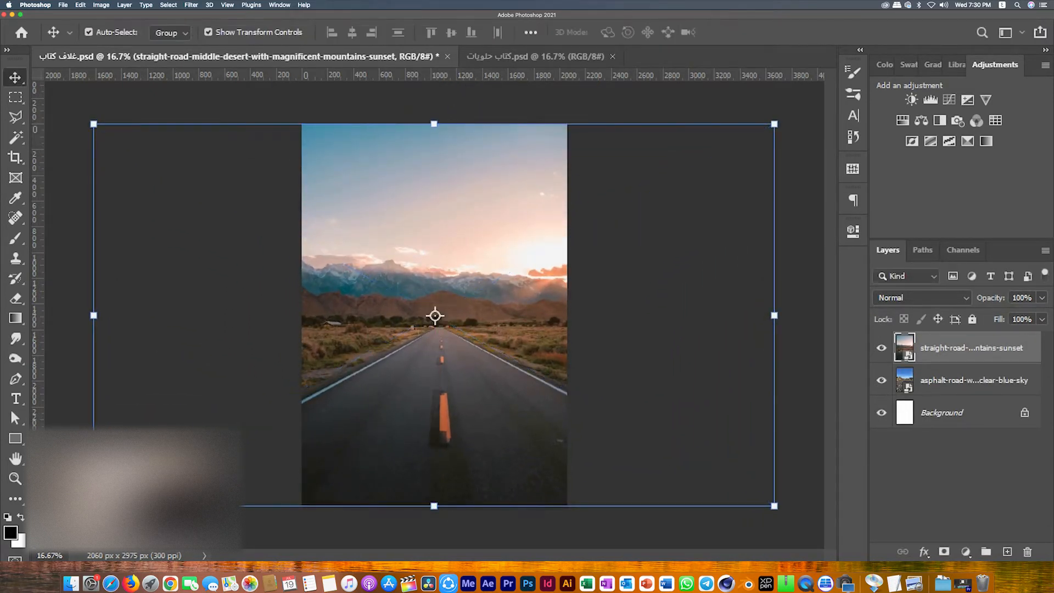
Lower the sunset layer's opacity to 58% and move it straight up until its road horizon matches the asphalt road's.
drag(1042, 316, 1012, 315)
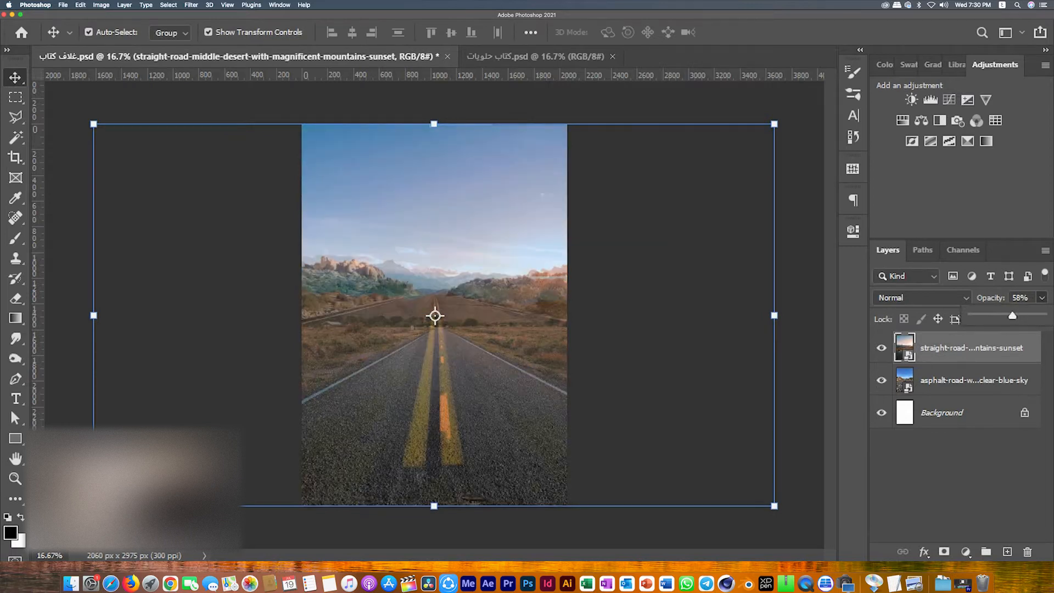
drag(476, 181, 468, 152)
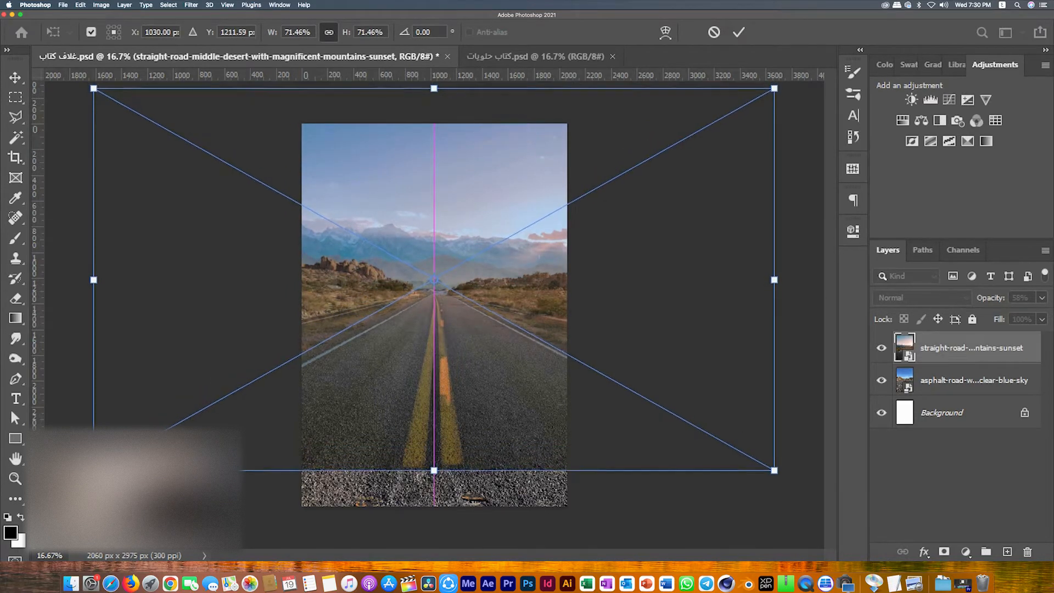
key(Return)
click(882, 348)
click(881, 348)
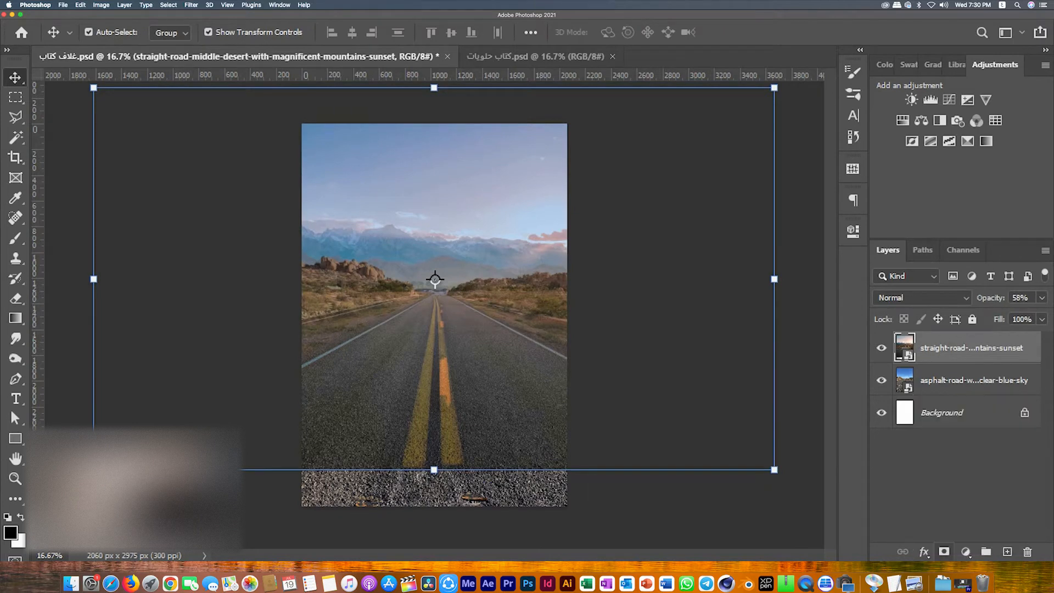
Add a layer mask to the sunset layer and paint out its road with a black brush at 100% opacity.
click(943, 551)
click(15, 237)
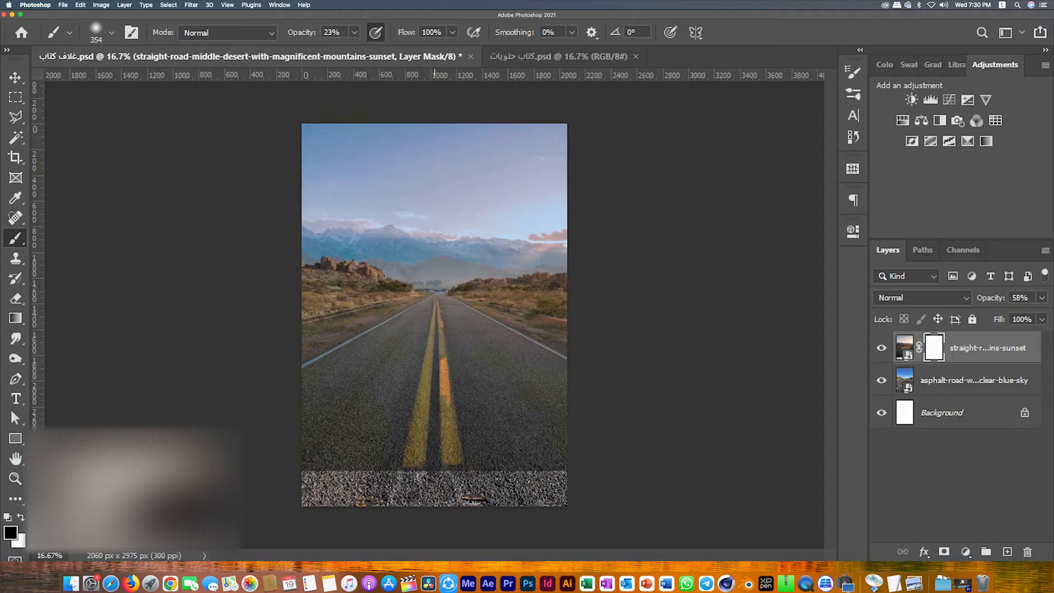
key(0)
mouse_move(437, 305)
mouse_down()
mouse_move(438, 465)
mouse_move(447, 388)
mouse_move(334, 470)
mouse_move(417, 445)
mouse_move(554, 434)
mouse_move(559, 406)
mouse_move(545, 356)
mouse_move(481, 304)
mouse_move(565, 395)
mouse_move(521, 405)
mouse_move(439, 303)
mouse_move(345, 351)
mouse_move(310, 391)
mouse_up()
mouse_move(408, 340)
mouse_down()
mouse_move(349, 384)
mouse_move(324, 427)
mouse_move(393, 379)
mouse_move(384, 420)
mouse_up()
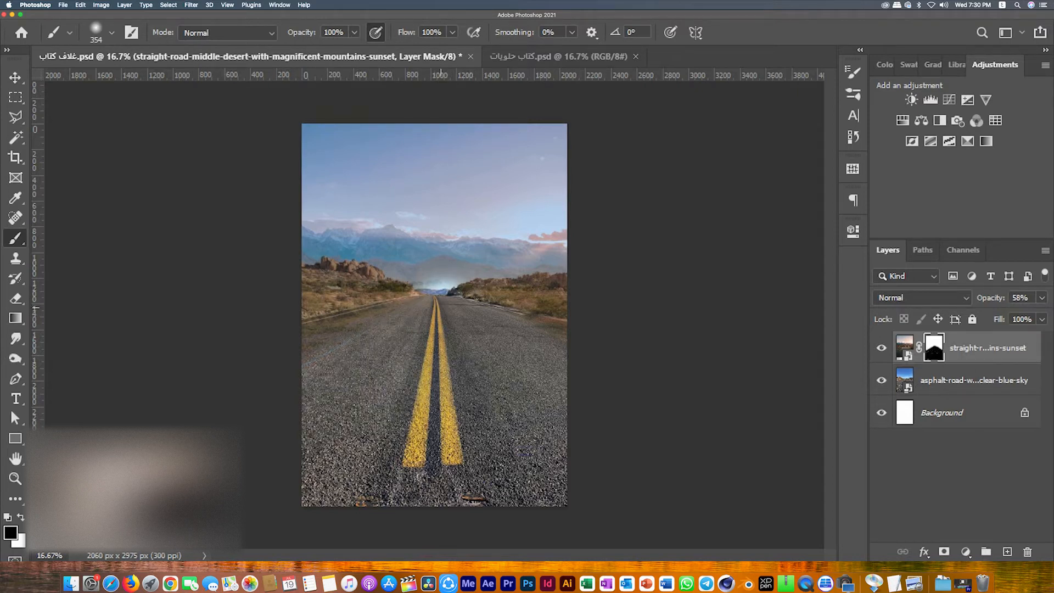
Restore the sunset layer's opacity to 100% and paint its mask white over the blue patch at the road's horizon.
click(1041, 298)
drag(1013, 315, 1042, 316)
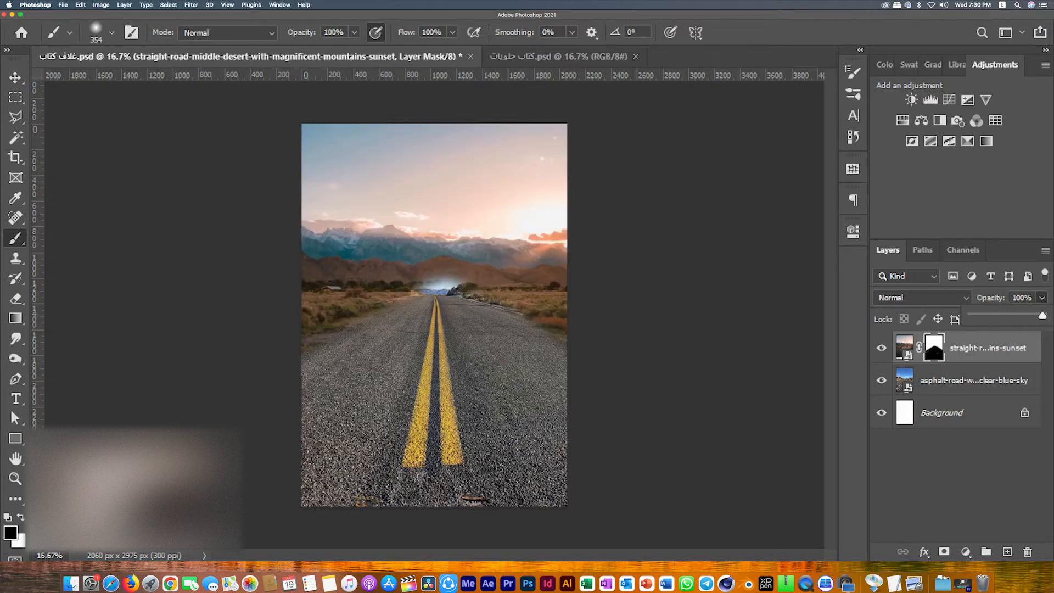
key(x)
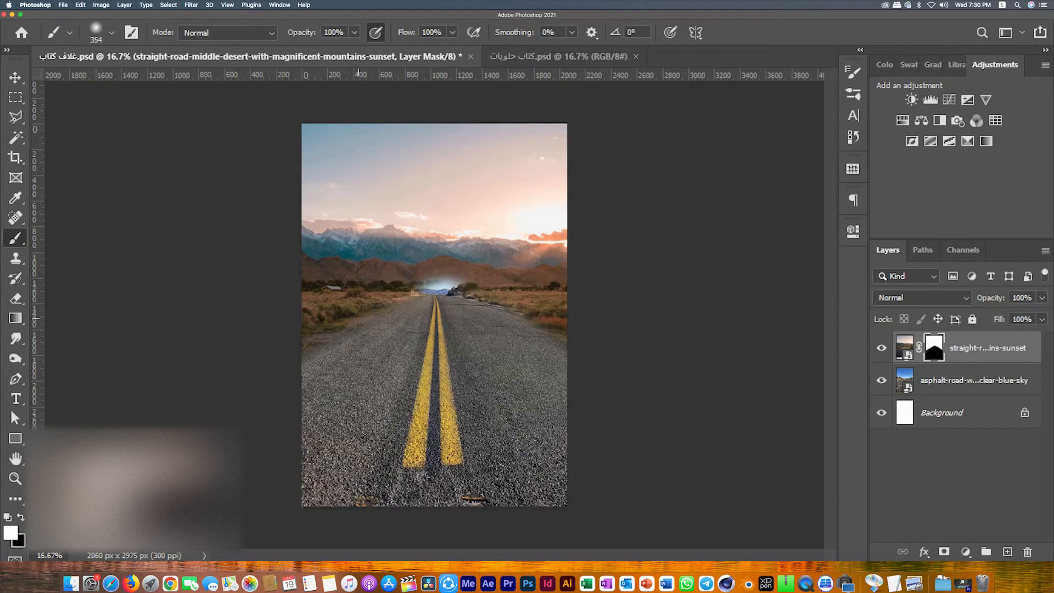
mouse_move(425, 285)
mouse_down()
mouse_move(461, 285)
mouse_move(438, 277)
mouse_move(424, 288)
mouse_up()
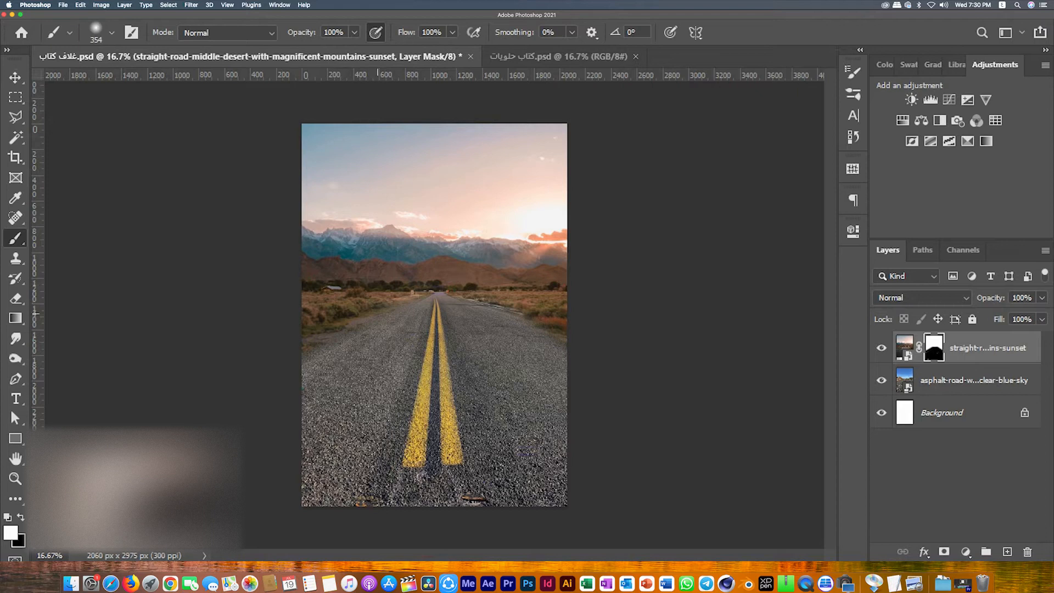
Reduce the brush size to 88 and paint the sunset mask white along the right roadside to restore the desert edge.
click(15, 77)
scroll(768, 269, up, 12)
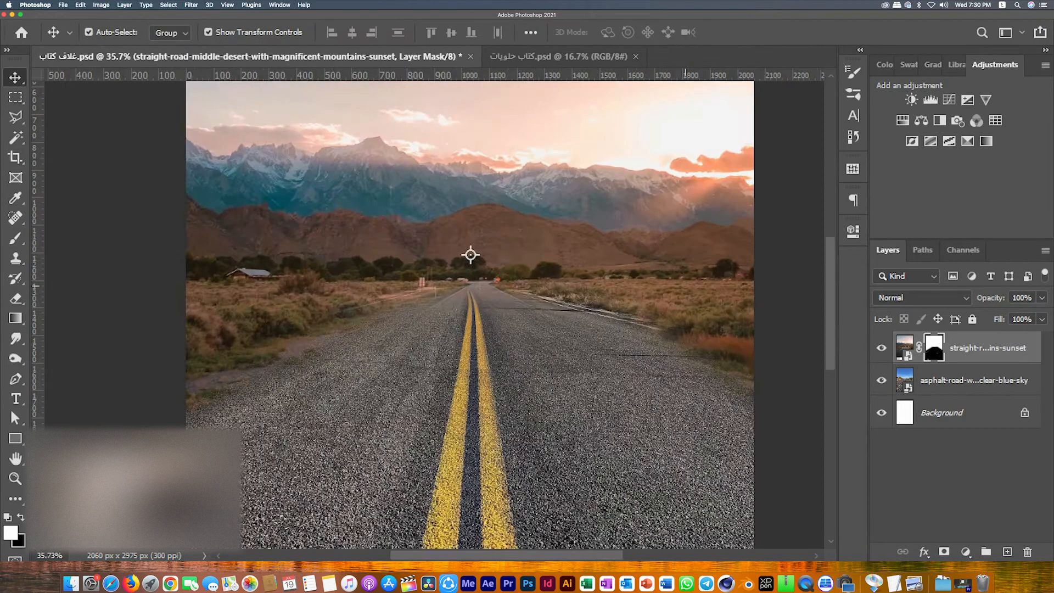
mouse_move(331, 249)
mouse_down()
mouse_move(405, 197)
mouse_move(497, 162)
mouse_move(541, 104)
mouse_move(506, 223)
mouse_move(324, 214)
mouse_move(265, 190)
mouse_move(336, 198)
mouse_up()
key(b)
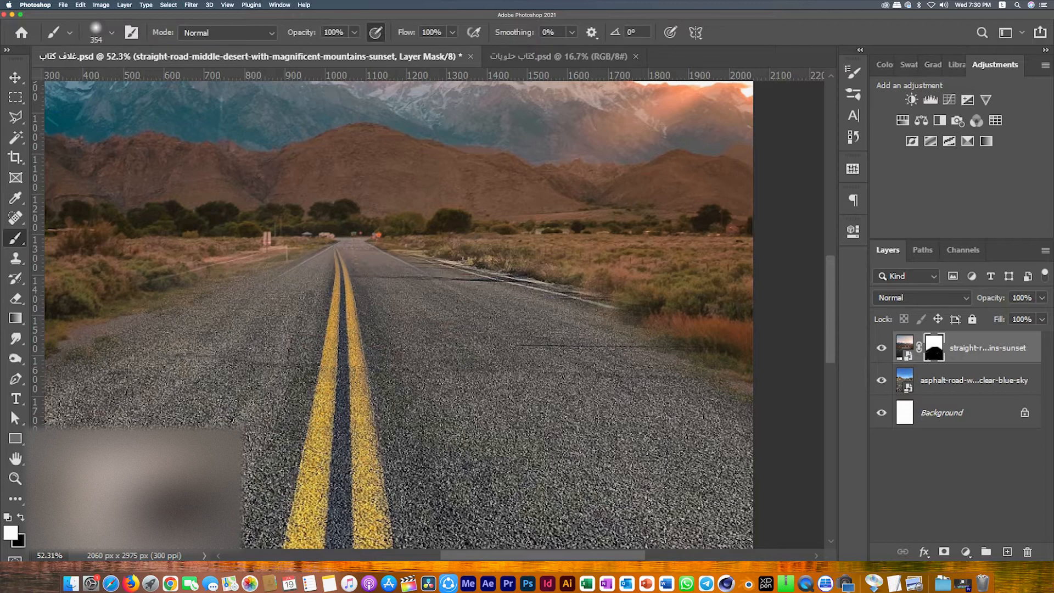
click(111, 33)
drag(167, 83, 128, 83)
mouse_move(609, 295)
mouse_down()
mouse_move(540, 292)
mouse_move(475, 257)
mouse_move(414, 245)
mouse_move(677, 341)
mouse_up()
drag(738, 368, 593, 306)
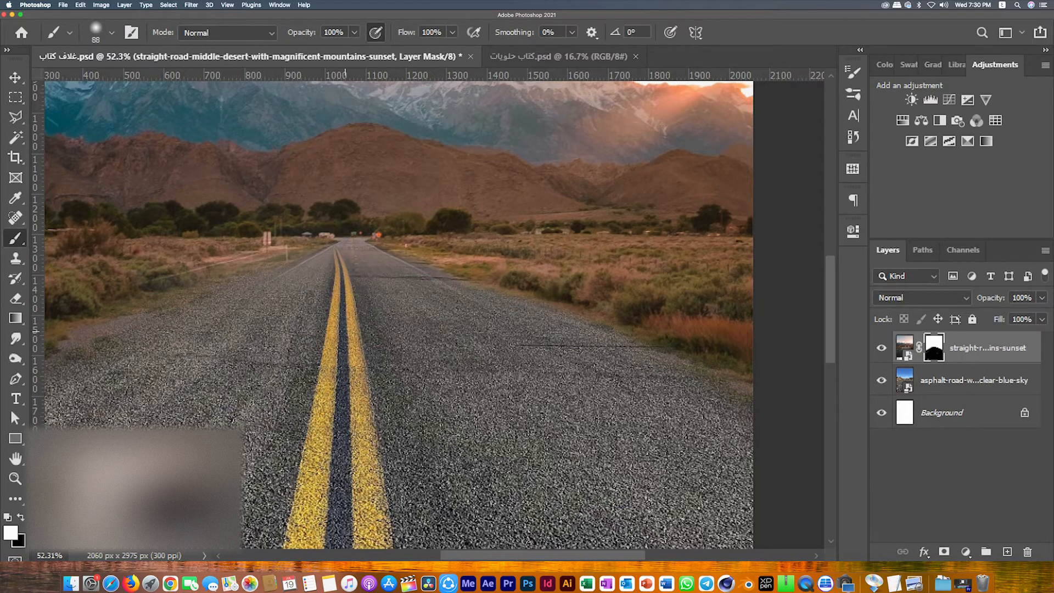
Paint the sunset mask white along the left roadside to restore its desert verge, and save the document.
drag(352, 323, 541, 242)
mouse_move(498, 147)
mouse_down()
mouse_move(461, 174)
mouse_move(375, 199)
mouse_up()
mouse_move(328, 228)
mouse_down()
mouse_move(190, 316)
mouse_move(77, 359)
mouse_up()
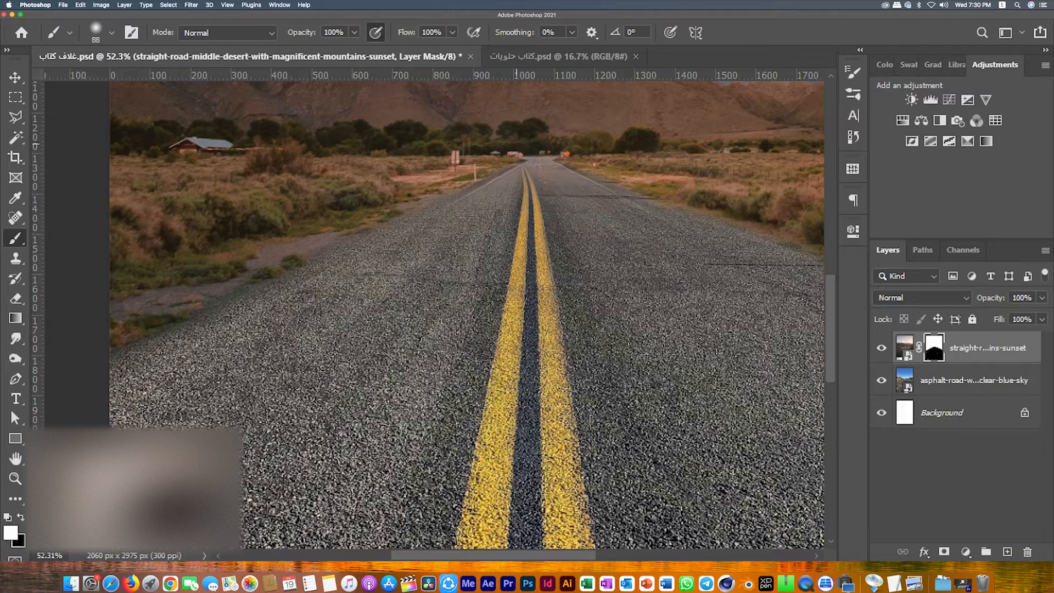
scroll(250, 293, down, 1)
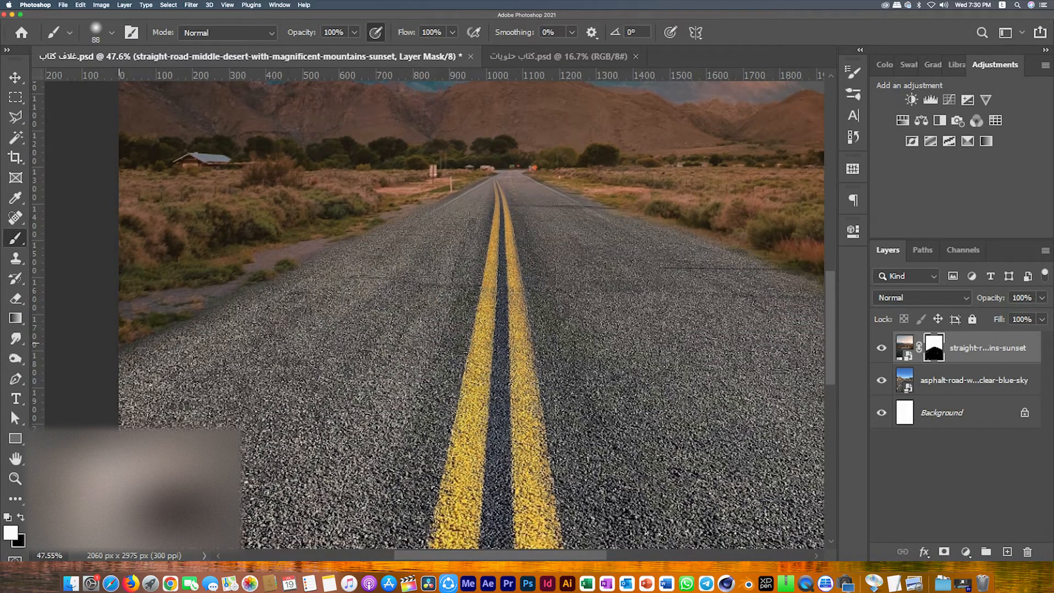
drag(697, 310, 382, 206)
scroll(675, 259, down, 9)
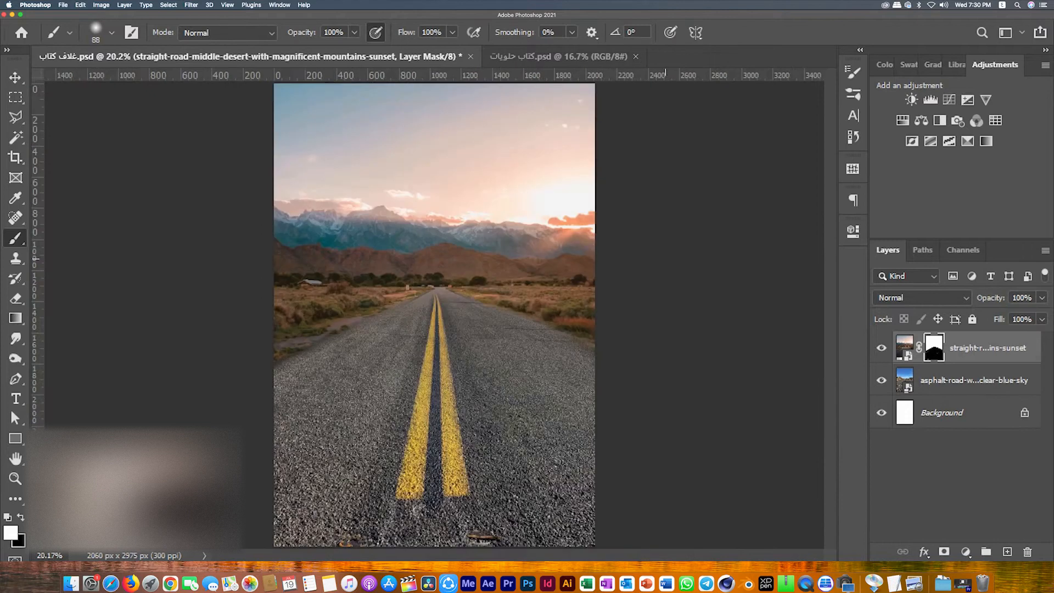
key(ctrl+s)
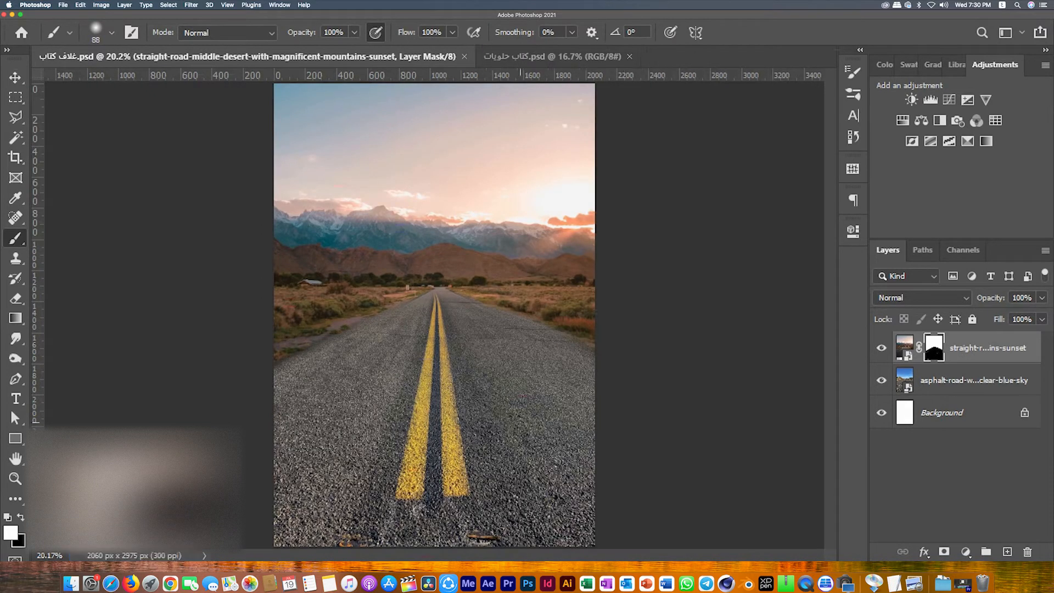
Stretch the asphalt road layer upward to a height of 87.30% while keeping its width.
key(v)
click(556, 456)
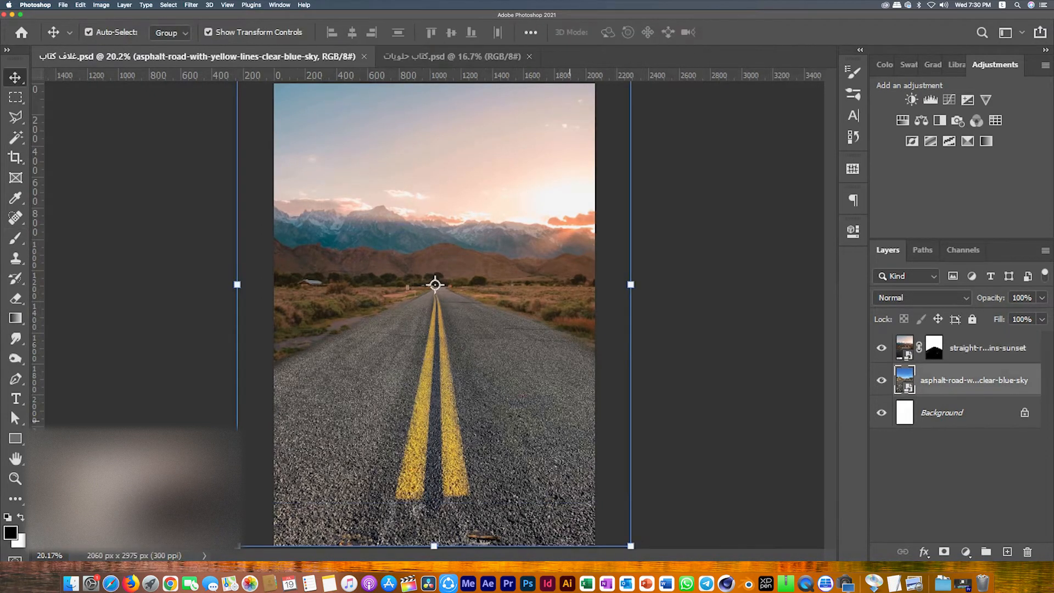
scroll(565, 428, down, 6)
key(ctrl+t)
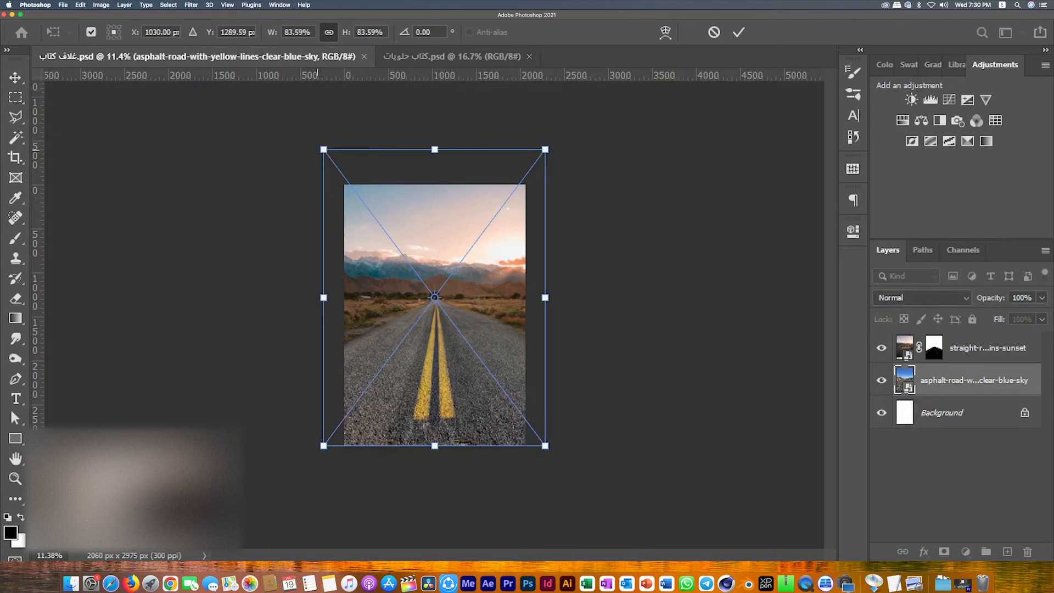
drag(434, 149, 467, 135)
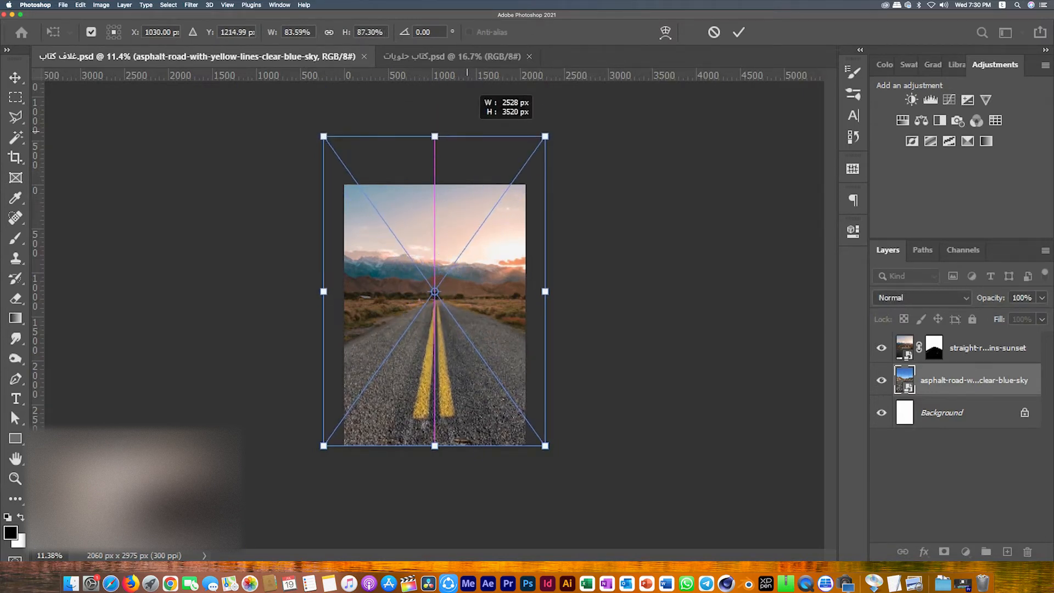
key(Return)
Distort the asphalt road layer by pulling its upper-left corner slightly inward, apply the transform and save the document.
scroll(472, 308, up, 6)
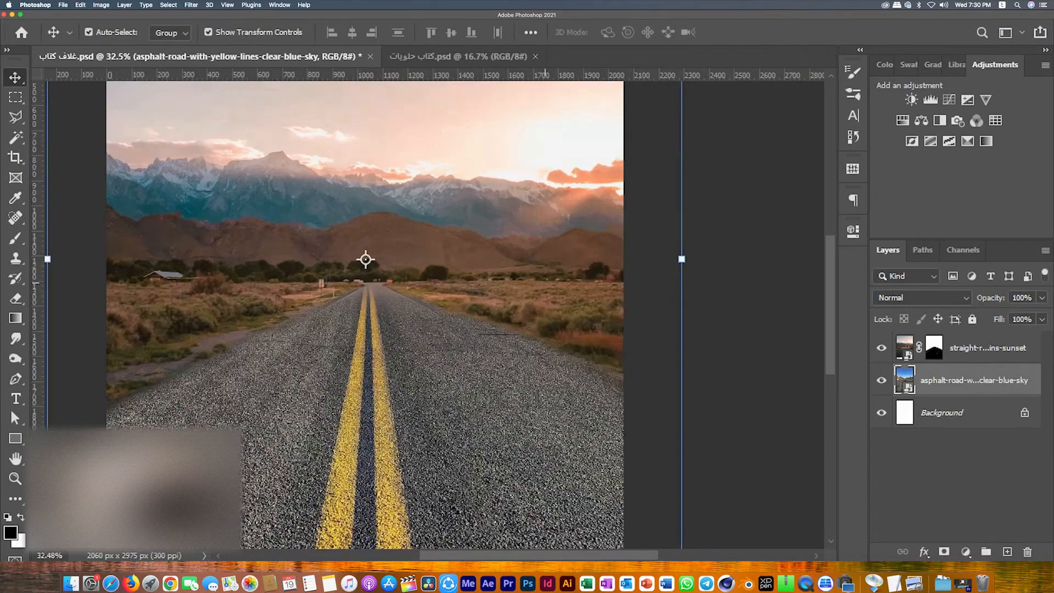
key(super+t)
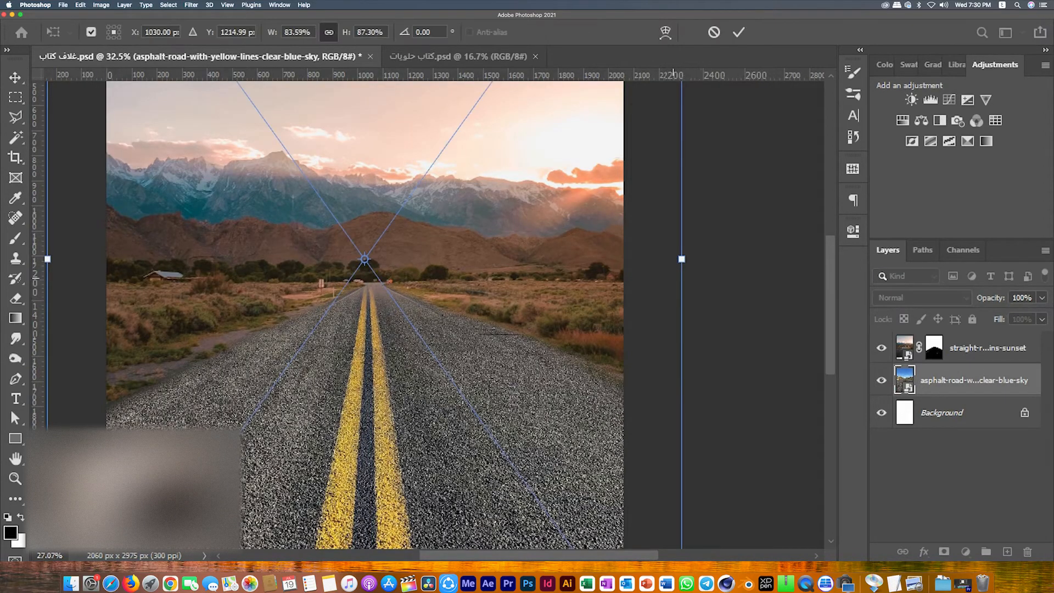
scroll(509, 303, down, 3)
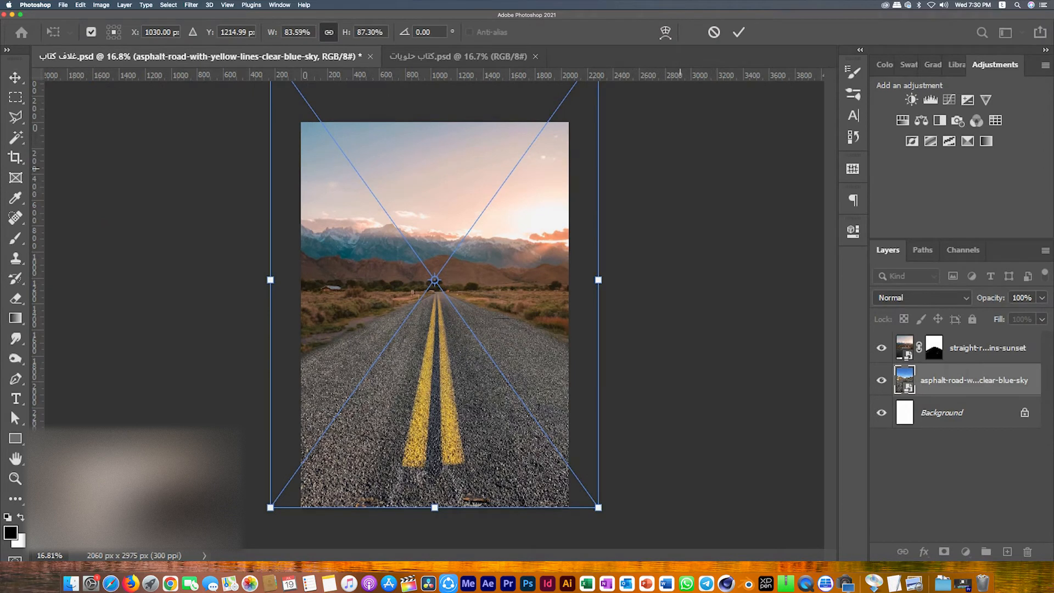
key(super+minus)
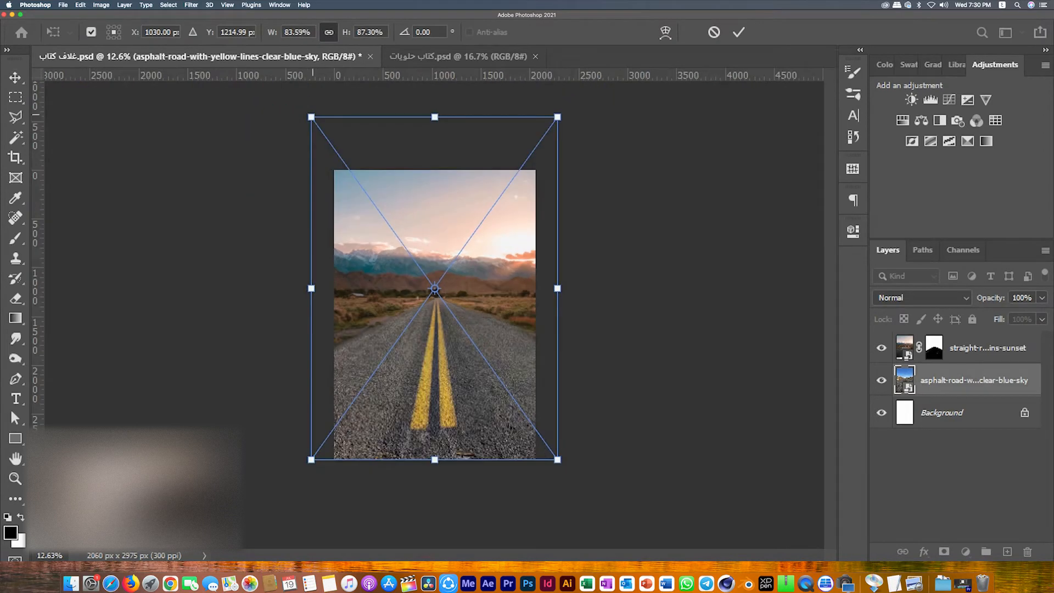
drag(311, 117, 319, 116)
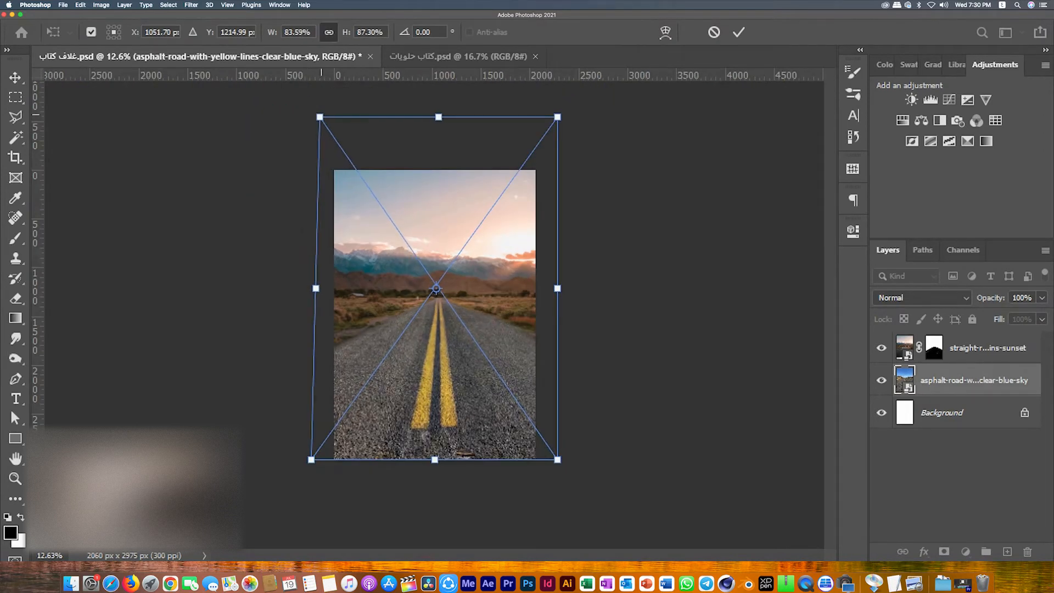
key(Return)
scroll(445, 292, up, 10)
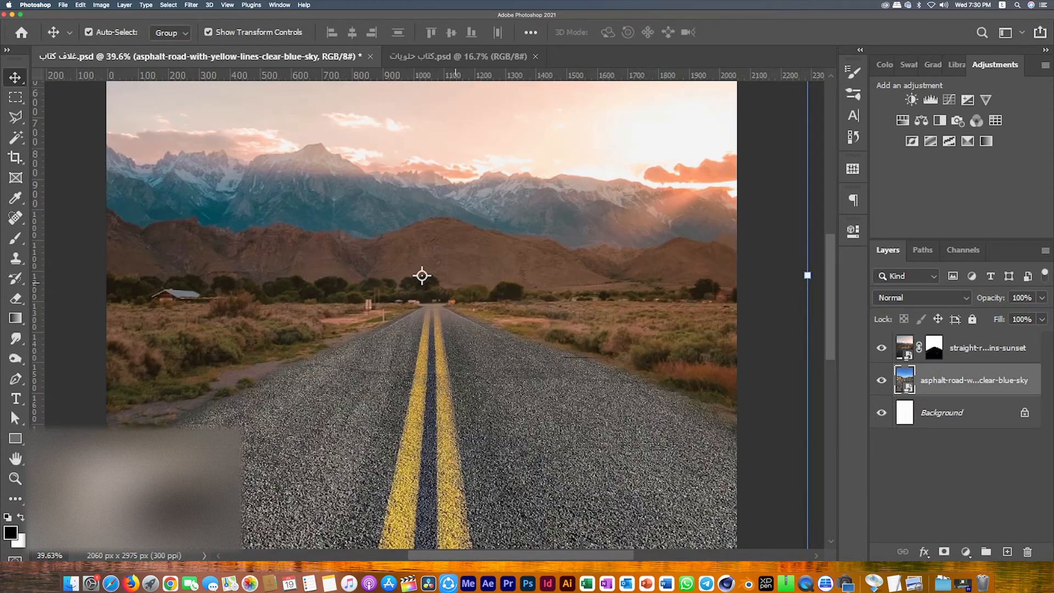
scroll(425, 277, down, 8)
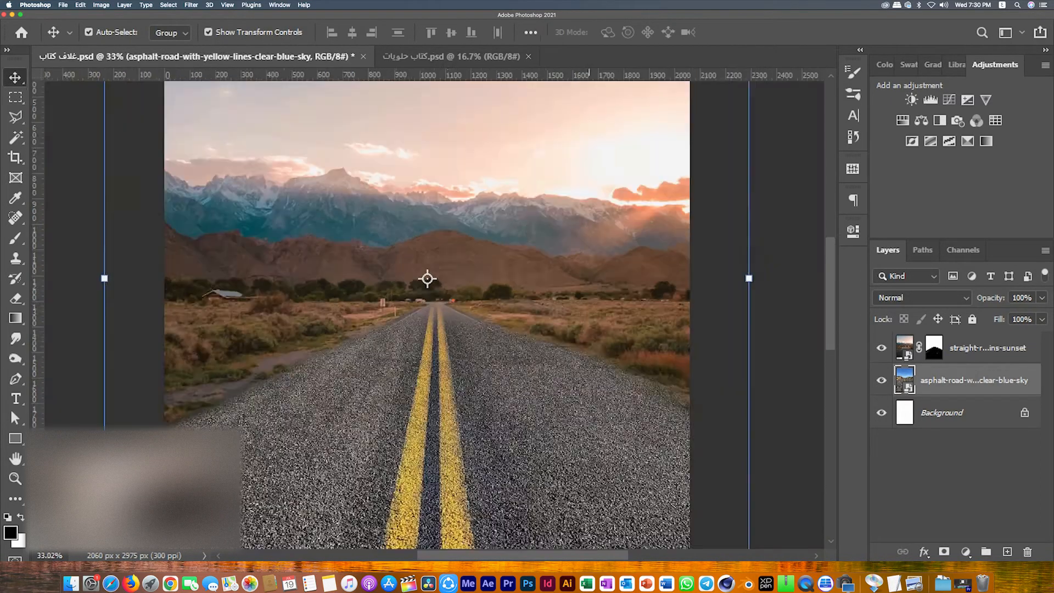
click(690, 287)
key(super+s)
Rasterize the asphalt road layer, clone clean asphalt over the debris along the road's lower edge on both sides, and save.
click(489, 423)
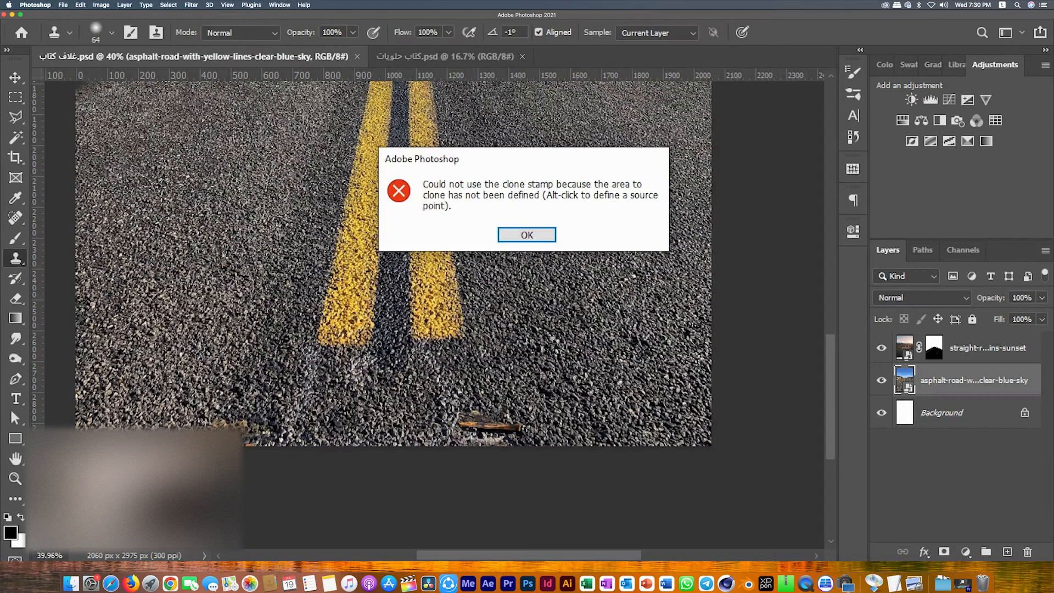
click(530, 236)
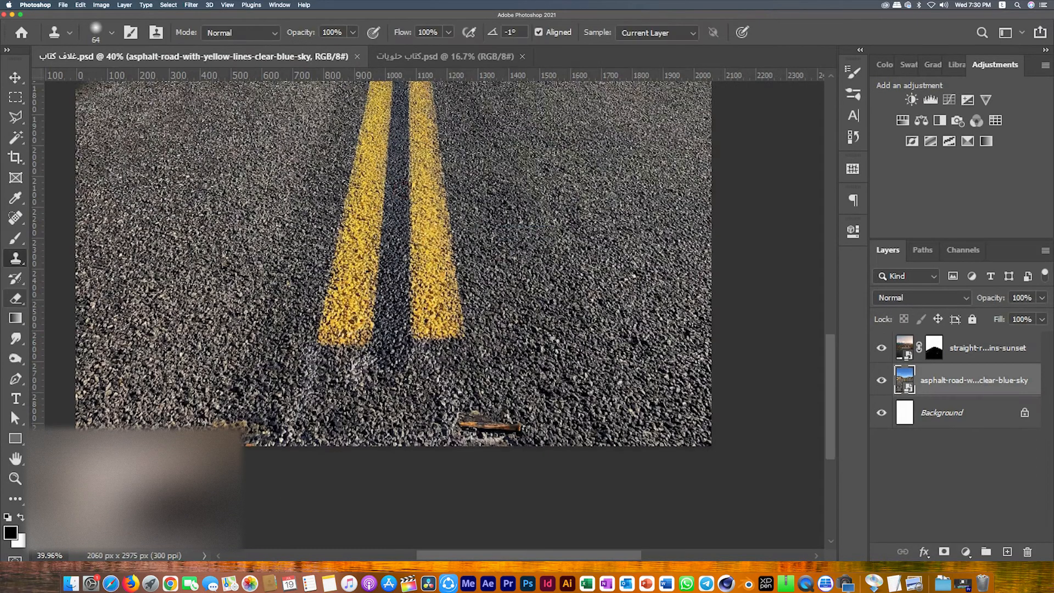
click(532, 240)
click(500, 235)
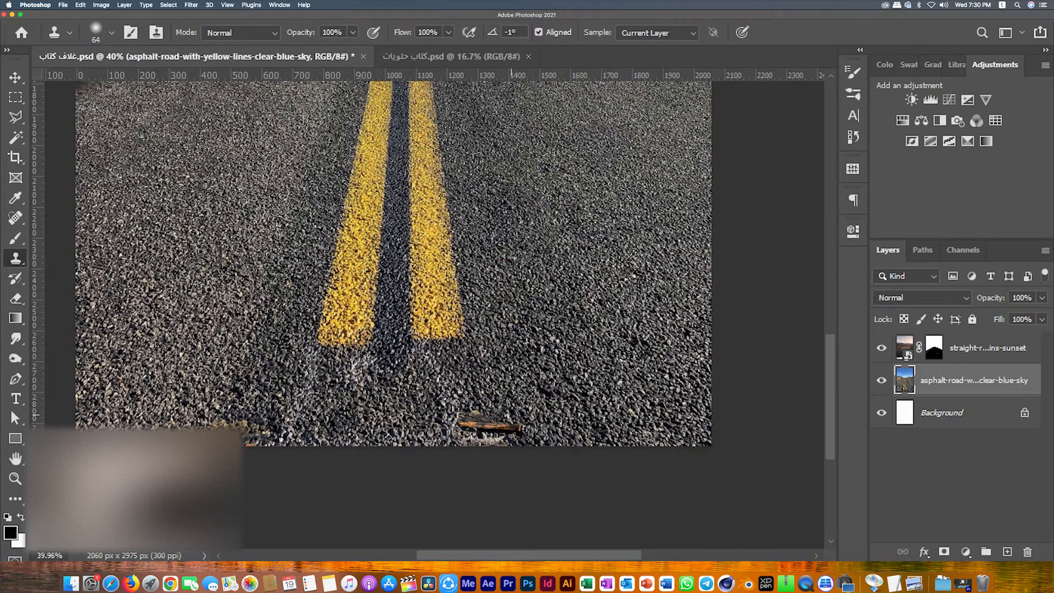
mouse_move(481, 417)
mouse_down()
mouse_move(481, 406)
mouse_move(457, 423)
mouse_up()
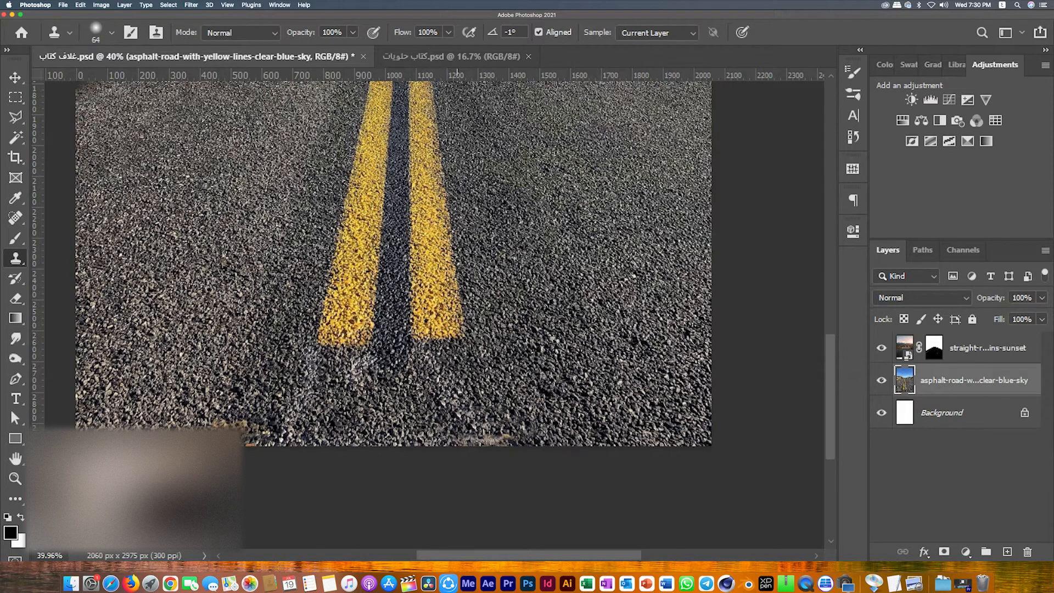
mouse_move(230, 415)
mouse_down()
mouse_move(197, 424)
mouse_move(293, 419)
mouse_up()
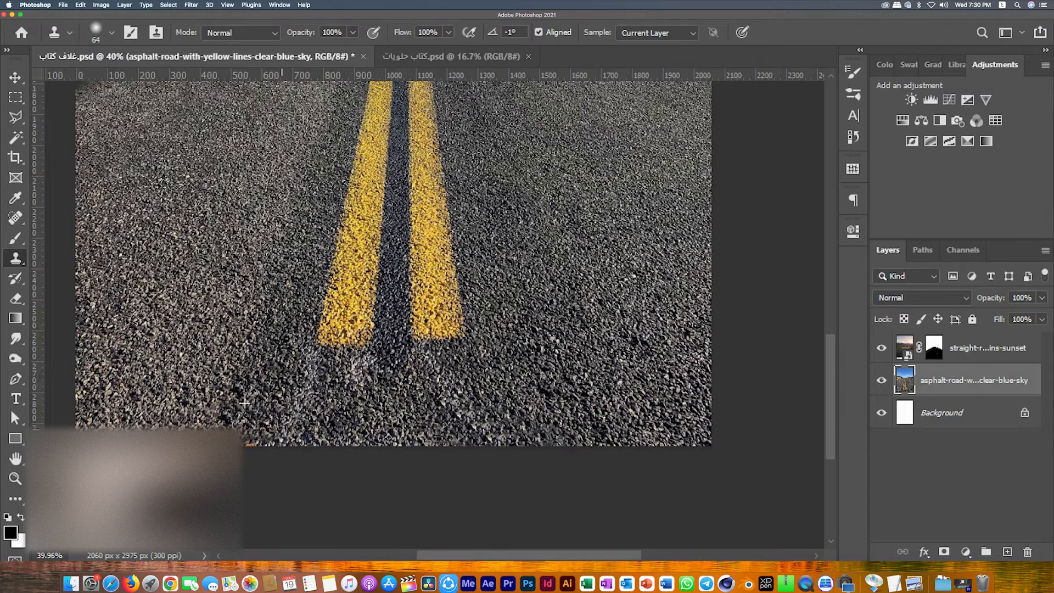
key(super+0)
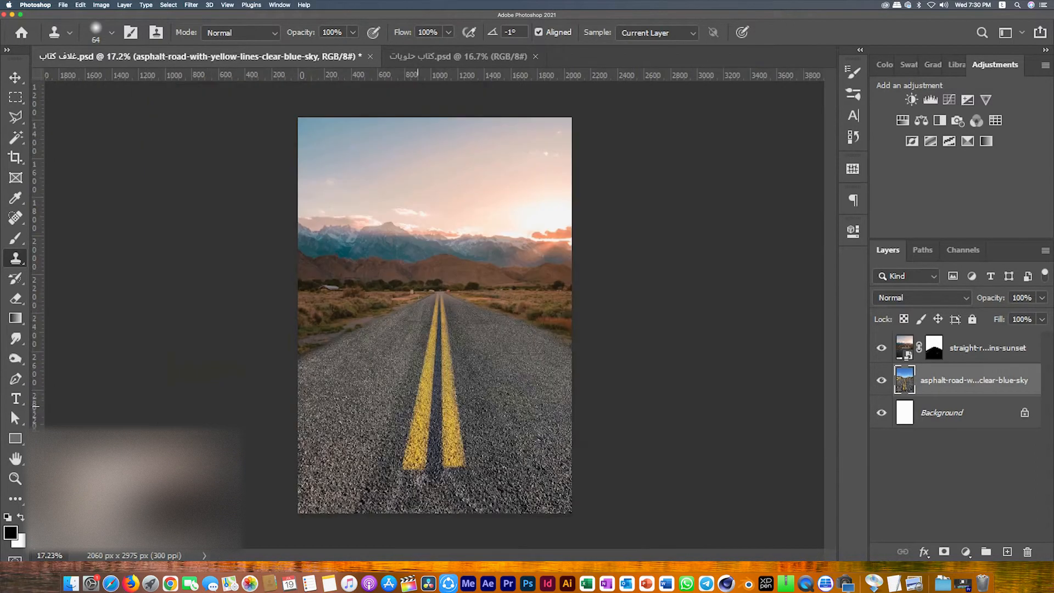
key(super+s)
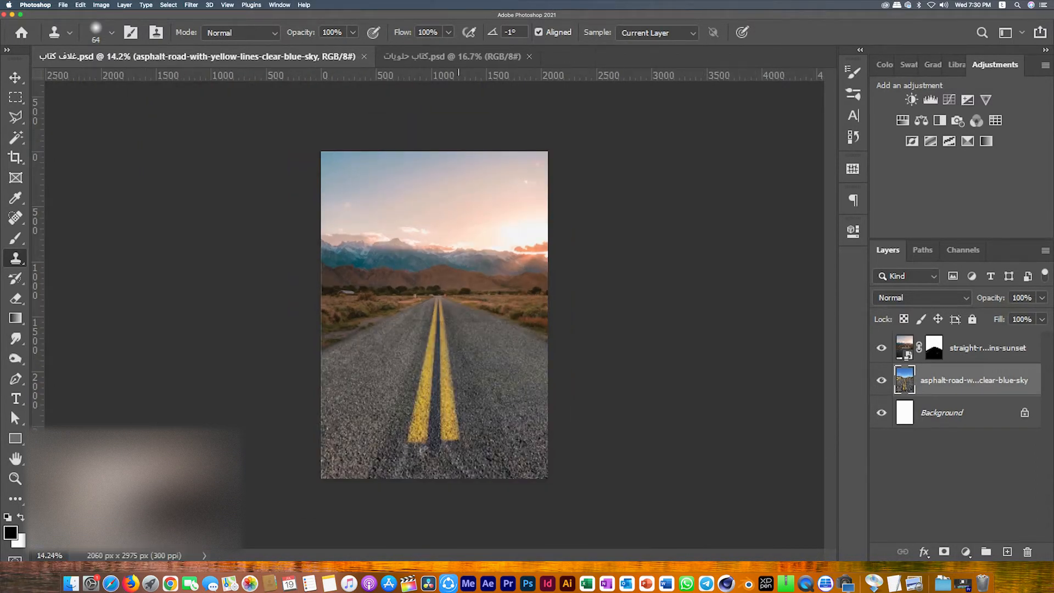
Bring the road-forest image to the top of the layer stack and move it up to the cover's upper edge.
drag(938, 380, 938, 335)
drag(441, 263, 434, 172)
key(Return)
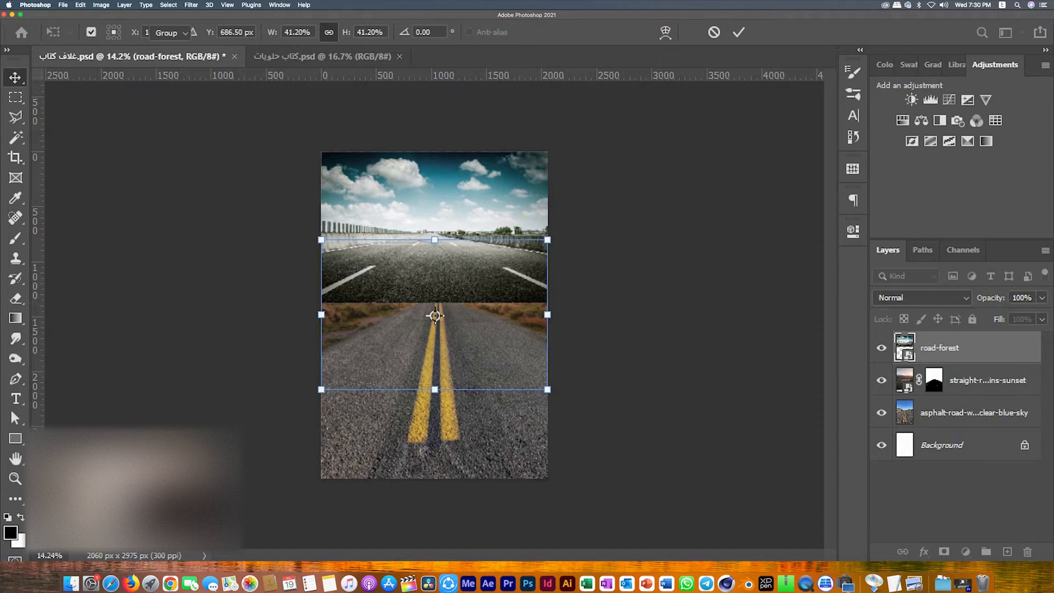
Mask the road-forest layer and, with a 432 px soft round brush, paint black over its road and horizon to keep the clouds.
click(943, 552)
key(b)
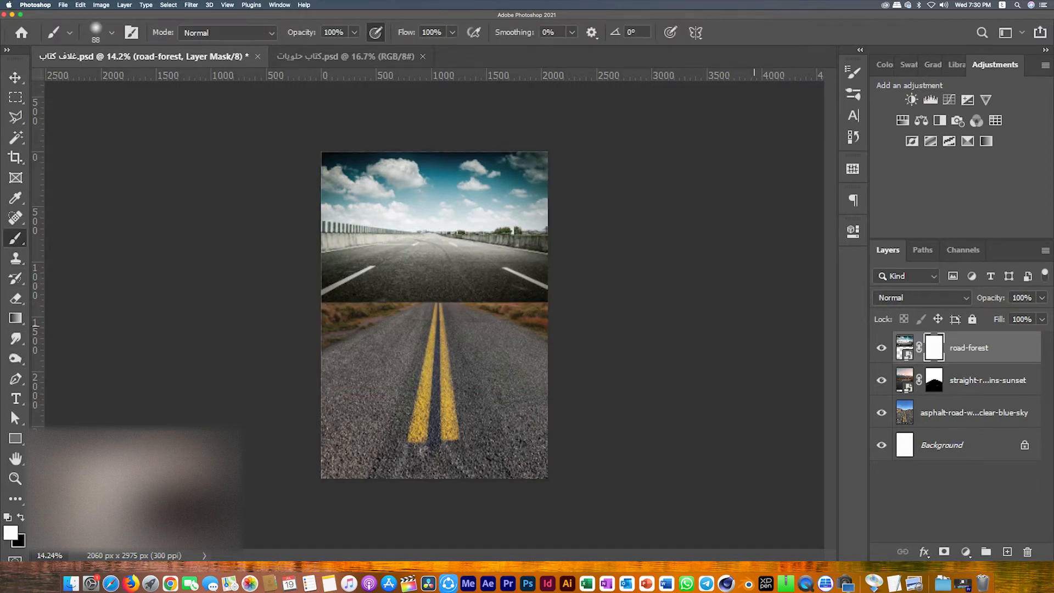
click(111, 33)
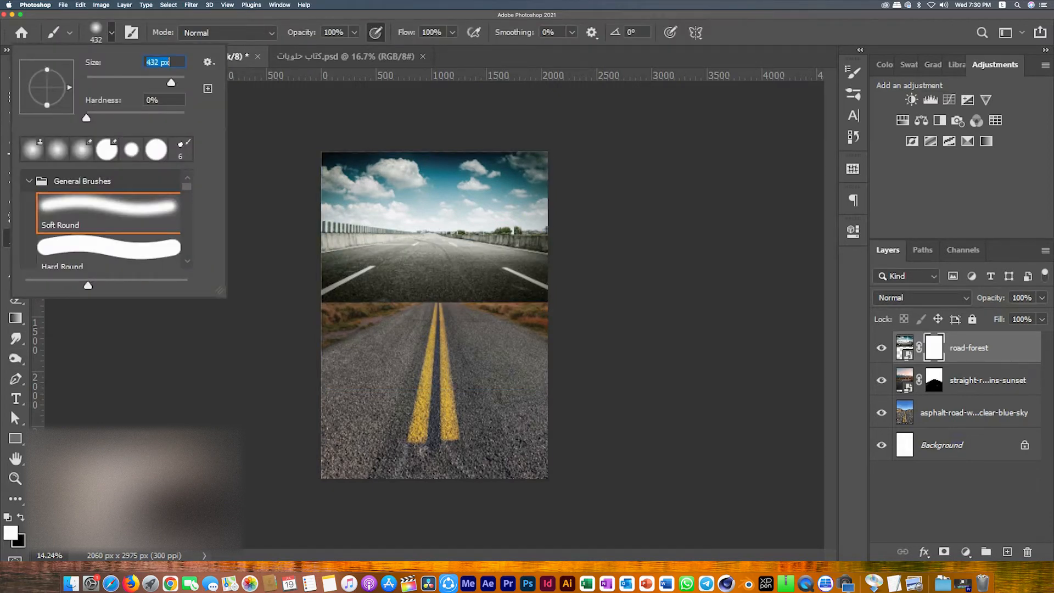
key(Return)
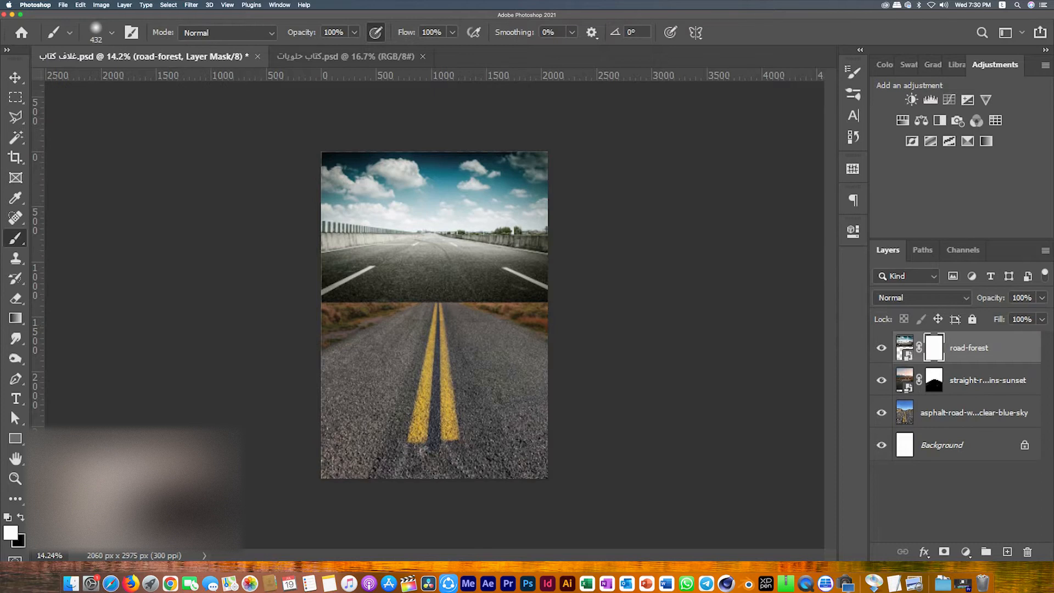
key(x)
drag(325, 303, 384, 302)
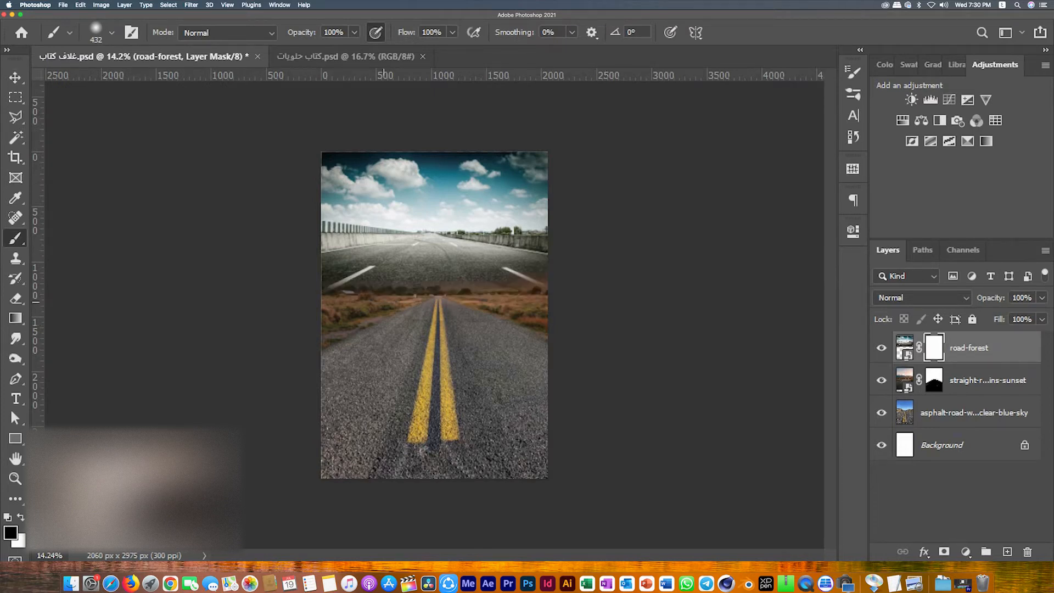
mouse_move(263, 294)
mouse_down()
mouse_move(527, 275)
mouse_move(503, 257)
mouse_move(520, 245)
mouse_up()
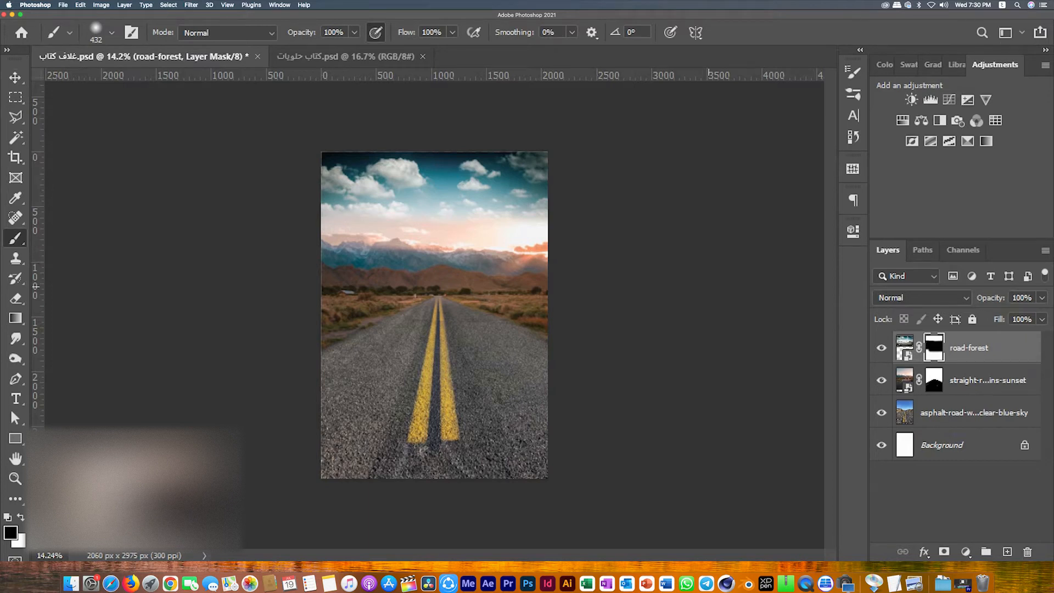
Preview blend modes such as Hard Light and Hard Mix on the road-forest layer and set it to Overlay.
click(919, 297)
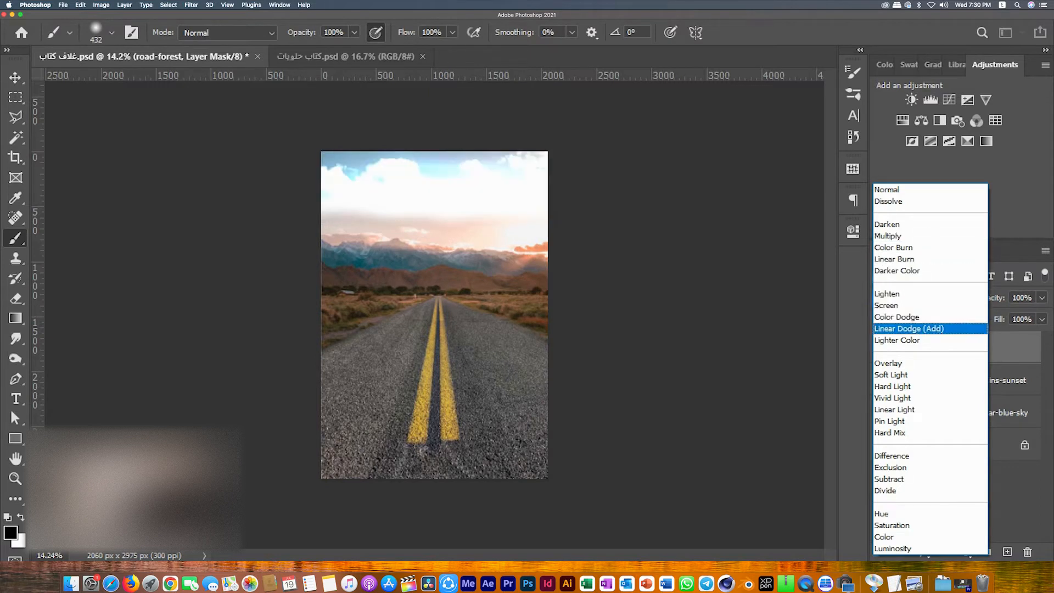
key(Down)
key(Down)
key(Down)
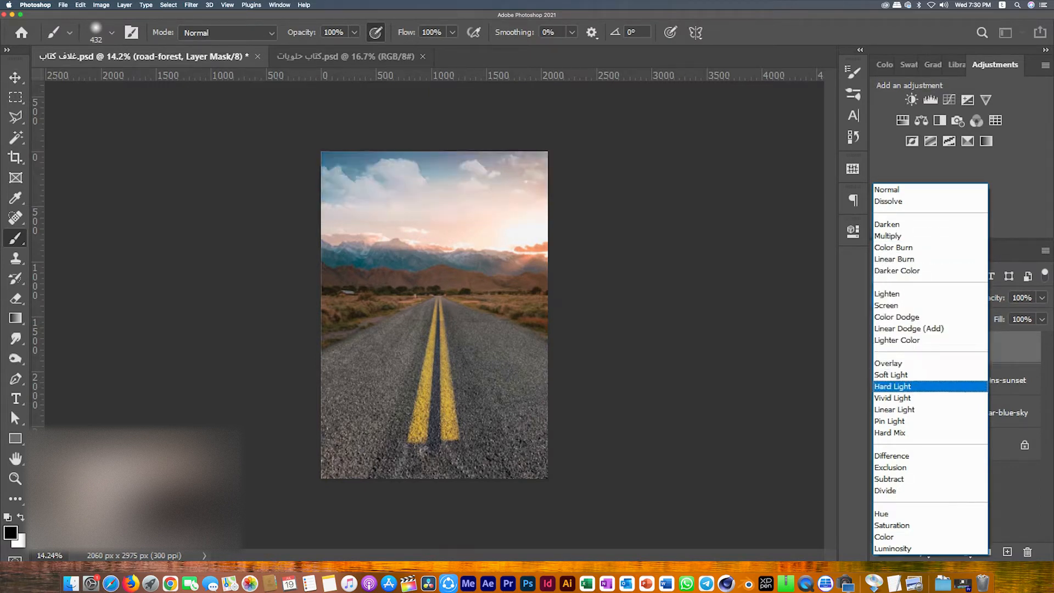
key(Down)
key(Down)
key(Down)
key(Down)
key(Down)
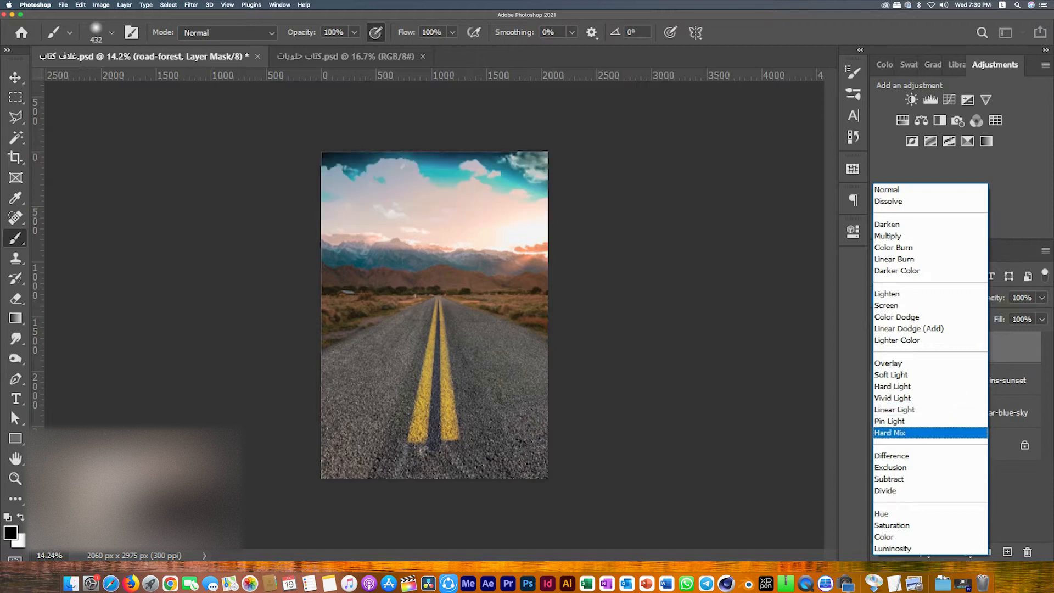
key(Up)
key(Up)
key(Up)
key(Up)
key(Up)
key(Up)
key(Up)
key(Up)
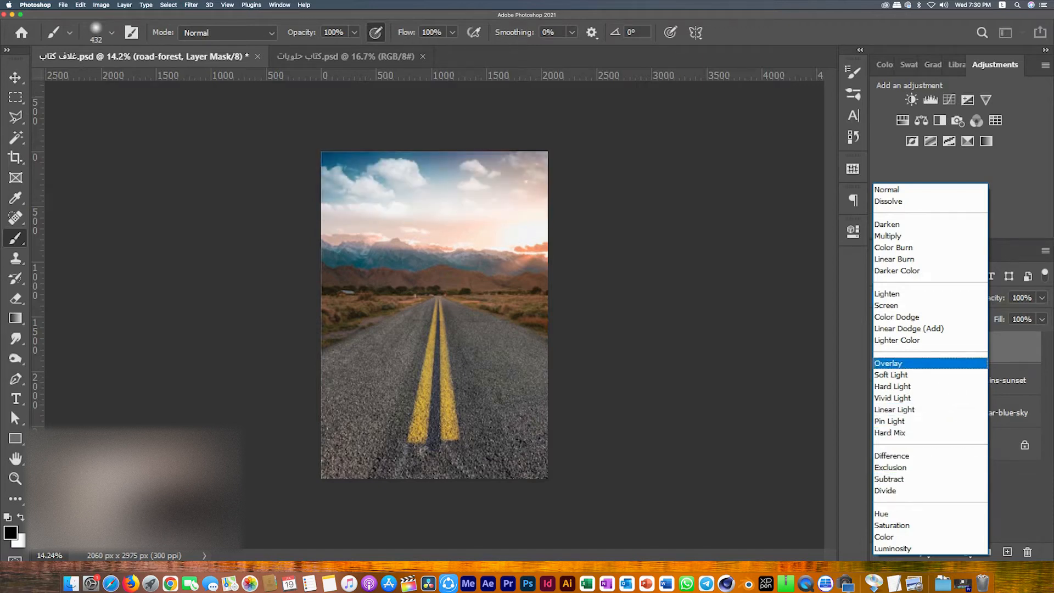
key(Return)
key(v)
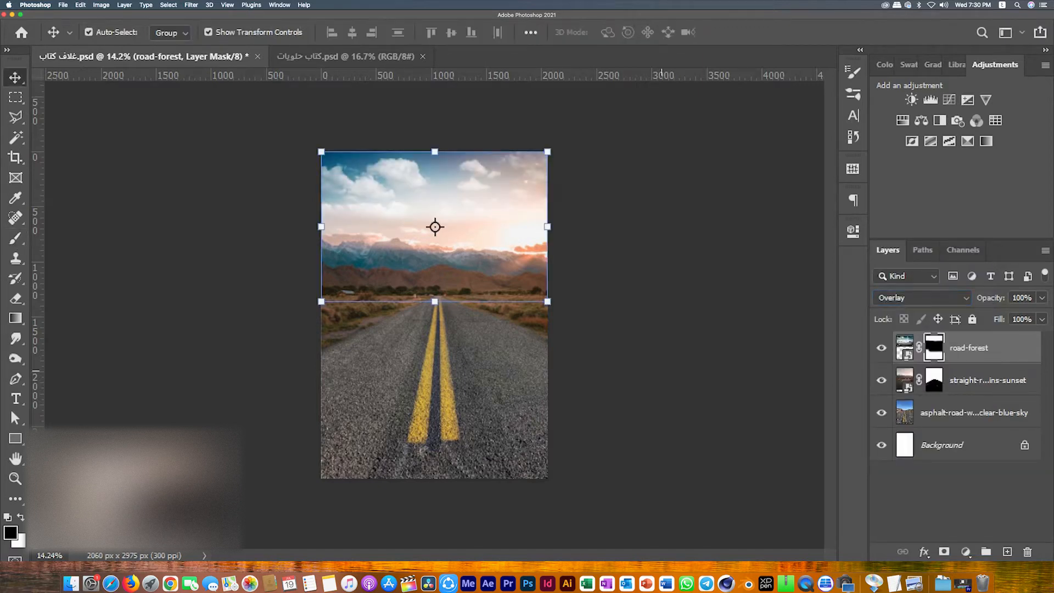
click(661, 220)
scroll(430, 147, up, 4)
scroll(434, 165, up, 3)
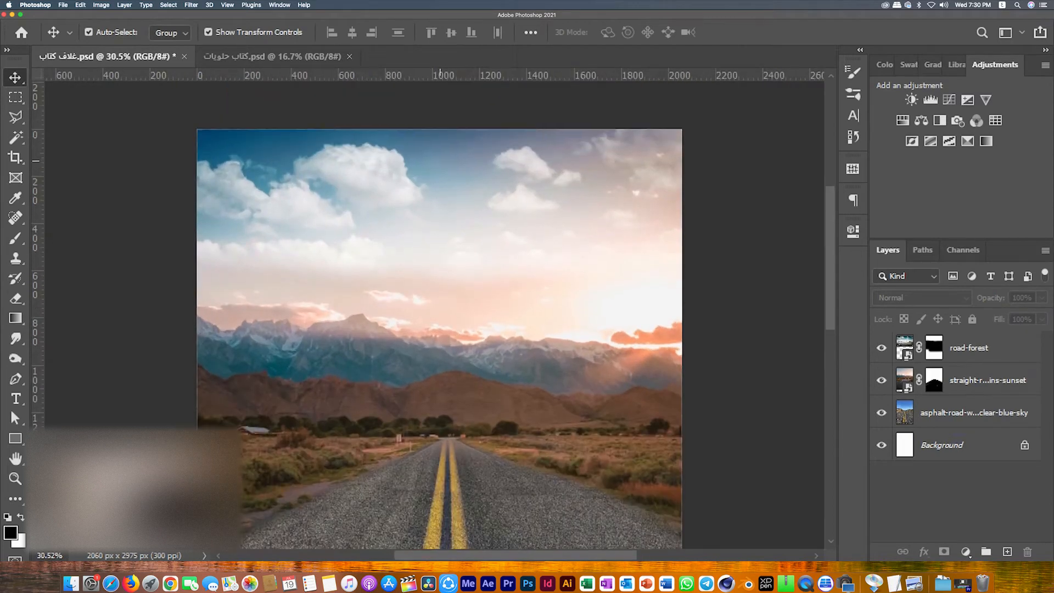
Compare blend modes on the road-forest layer once more, keep Overlay, and save the document.
click(969, 348)
click(923, 298)
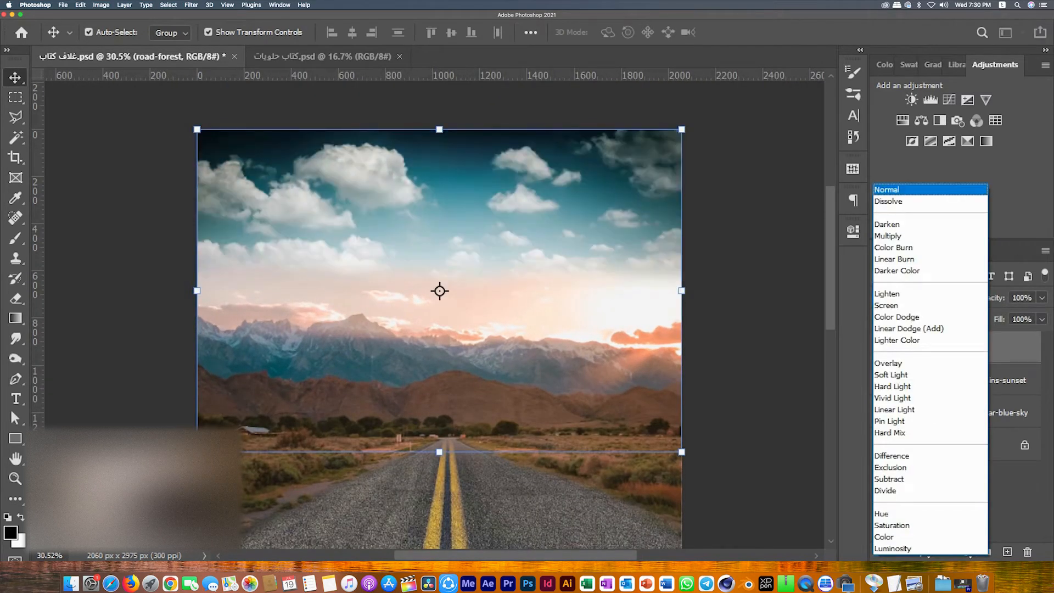
key(Down)
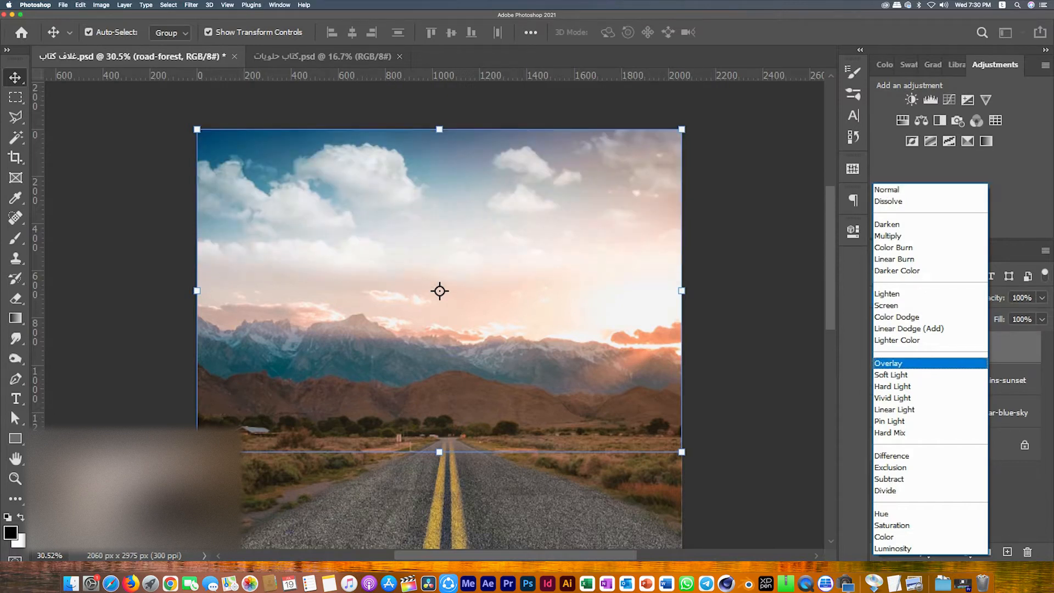
key(Return)
key(super+0)
key(super+s)
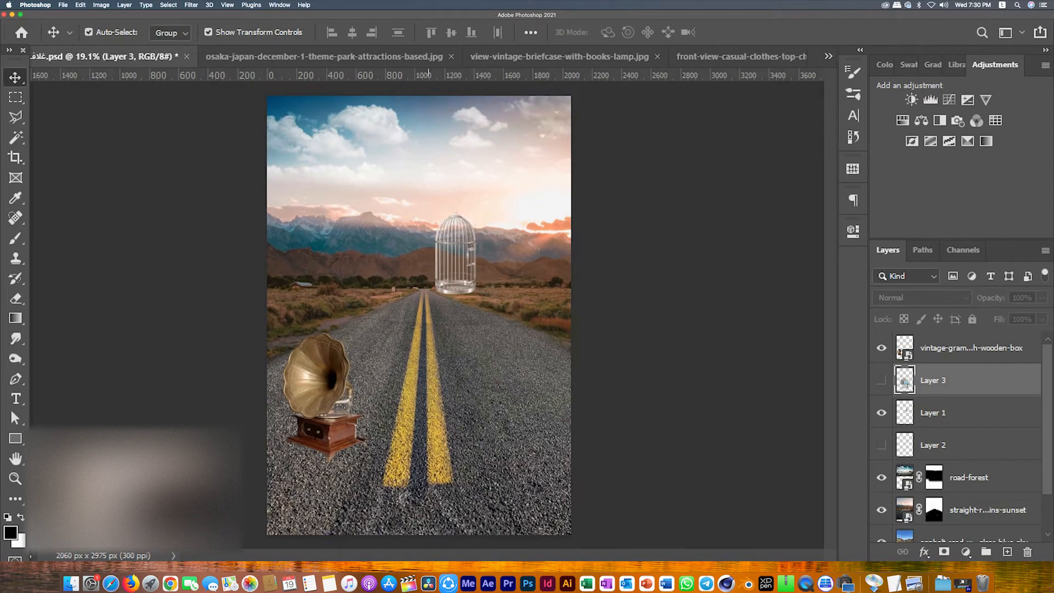
Paste the brown leather chest, move its layer between Layer 3 and Layer 1, and convert it to a smart object.
click(510, 362)
key(super+v)
drag(956, 526, 956, 381)
right_click(955, 396)
click(809, 214)
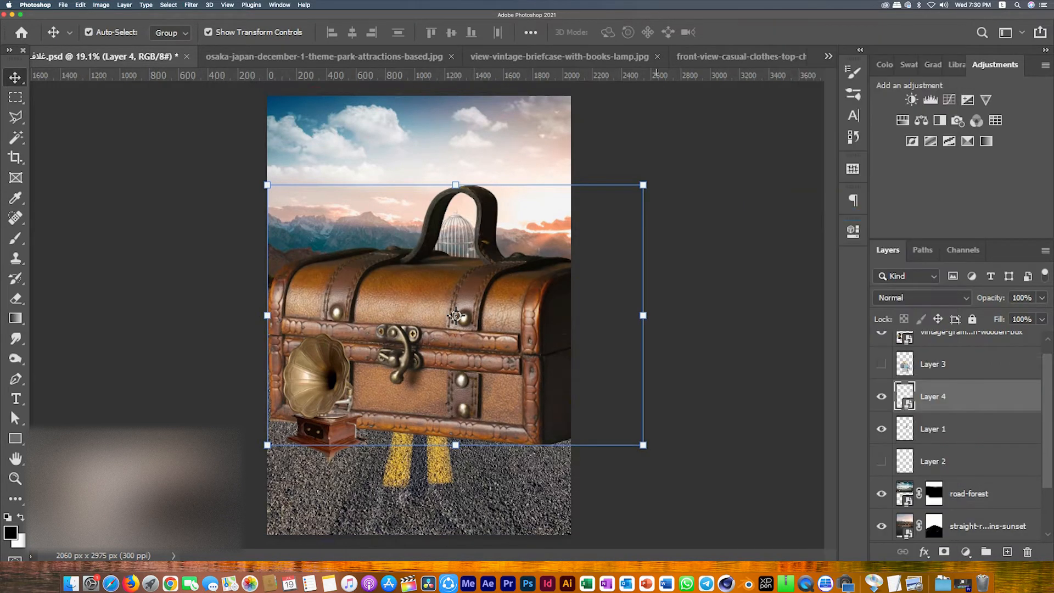
Scale the leather chest down to about half its size and place it mid-road beside the gramophone.
key(super+t)
drag(642, 185, 454, 250)
drag(362, 314, 429, 360)
key(Return)
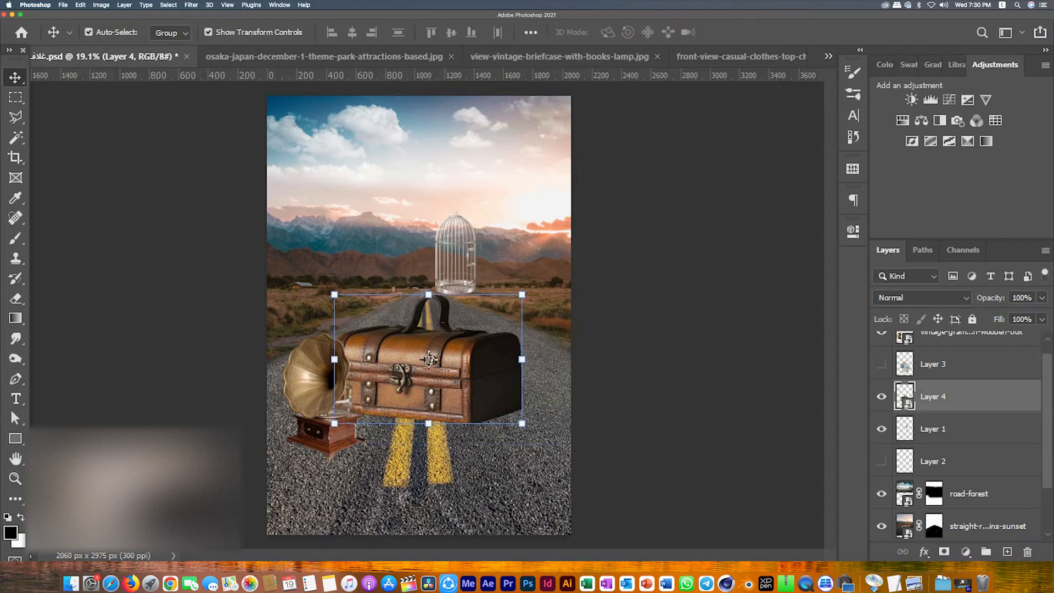
Enlarge the birdcage, move it down behind the leather chest, and save the document.
click(455, 251)
drag(454, 293, 455, 331)
drag(456, 270, 457, 310)
key(Return)
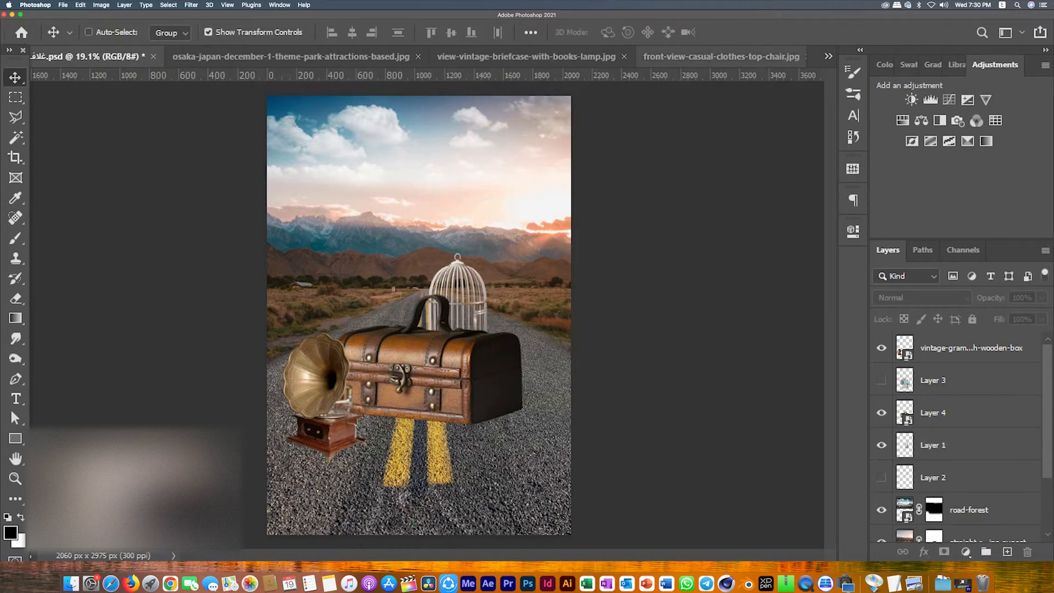
key(super+s)
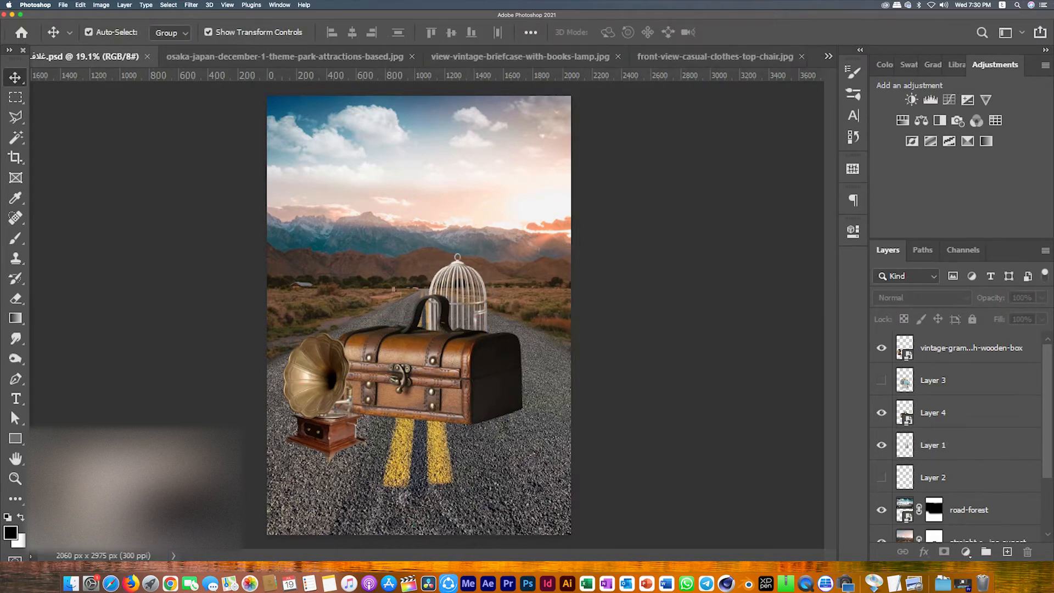
Scale the gramophone down slightly.
click(308, 379)
mouse_move(325, 332)
mouse_down()
mouse_move(329, 360)
mouse_move(324, 341)
mouse_up()
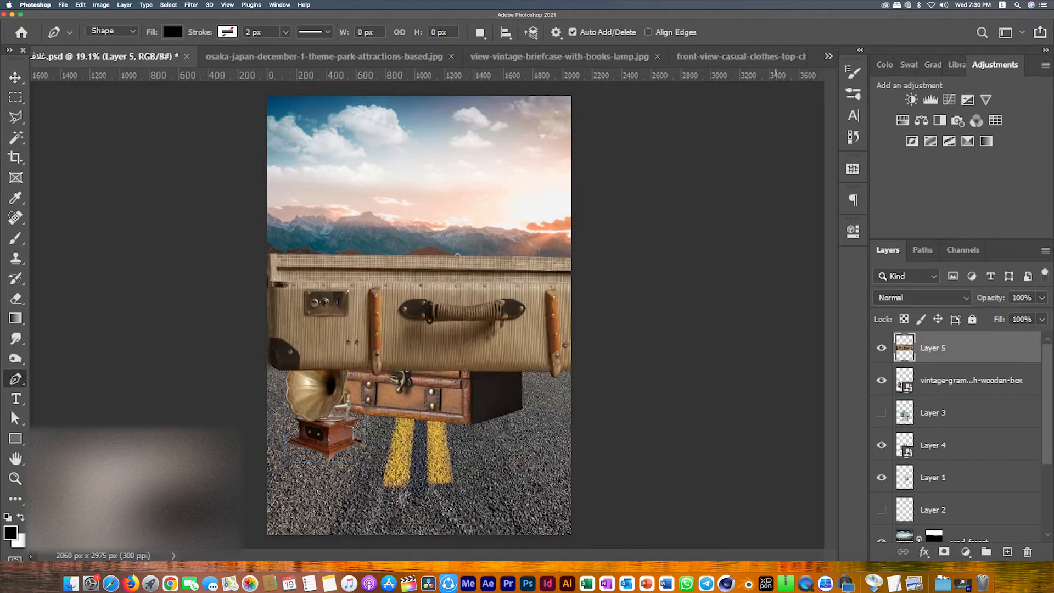
Convert the pasted open suitcase on Layer 5 to a smart object, scale it down and place it in front of the chest.
right_click(989, 347)
click(878, 214)
key(v)
drag(654, 314, 516, 413)
key(Return)
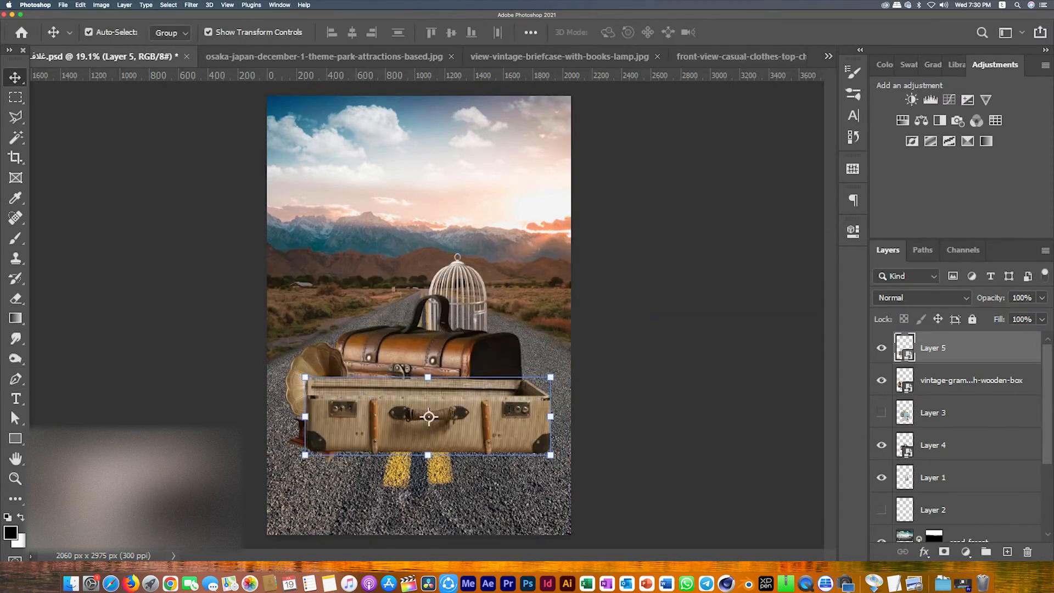
Reorder the layers so the striped open suitcase on Layer 5 sits behind the gramophone and leather chest but in front of the birdcage.
key(super+bracketleft)
drag(933, 380, 932, 459)
key(super+bracketleft)
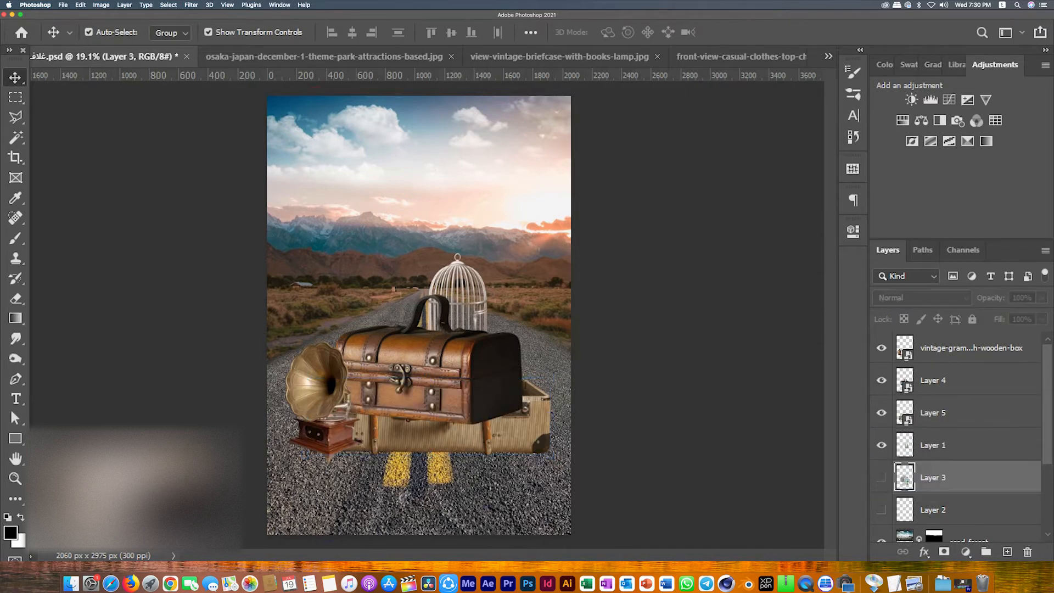
click(428, 415)
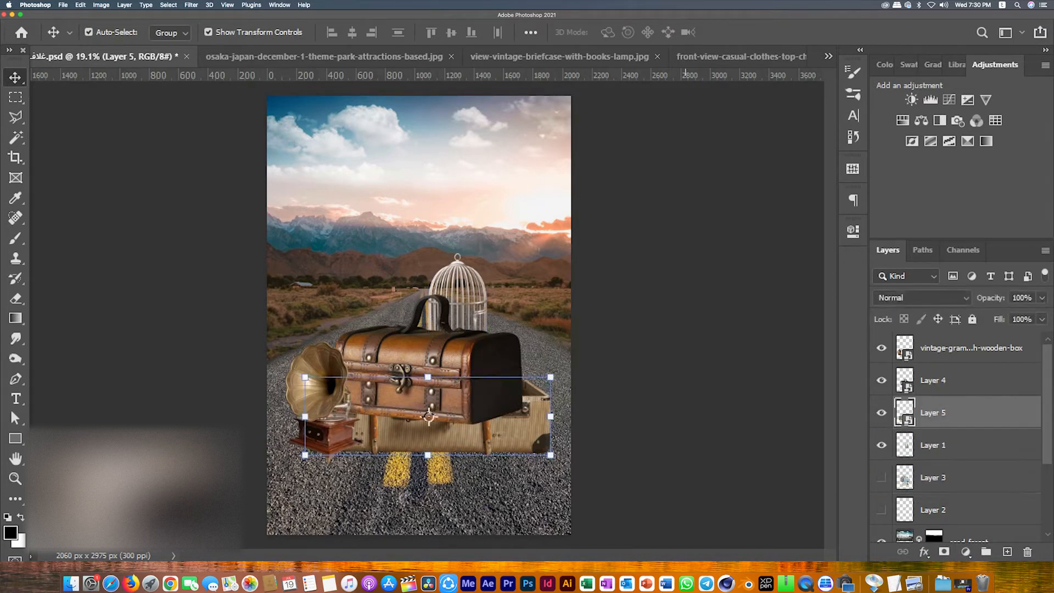
Move the leather chest about 194 px right and 52 px up so its right end aligns with the striped suitcase.
click(464, 294)
drag(477, 383, 506, 375)
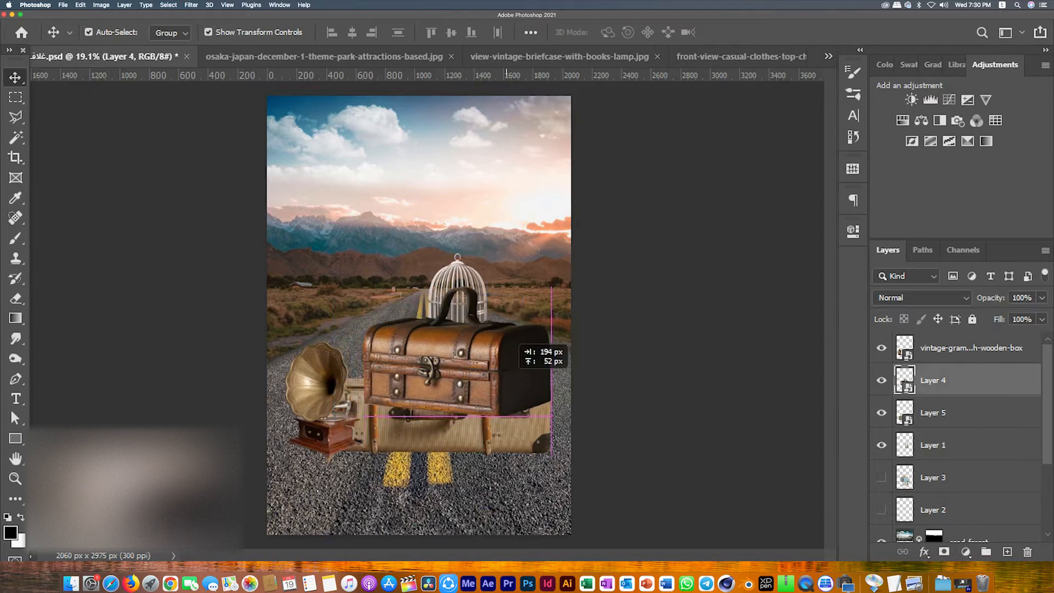
drag(505, 375, 506, 375)
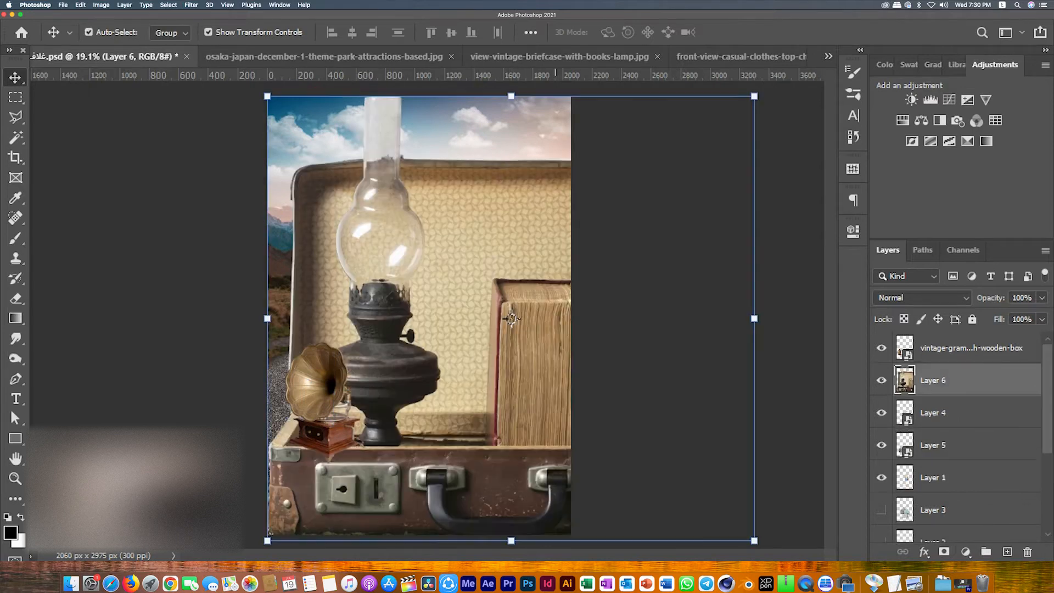
Convert the lamp-and-books suitcase on Layer 6 to a smart object, scale it down above the striped suitcase, and send it behind the chest.
right_click(949, 381)
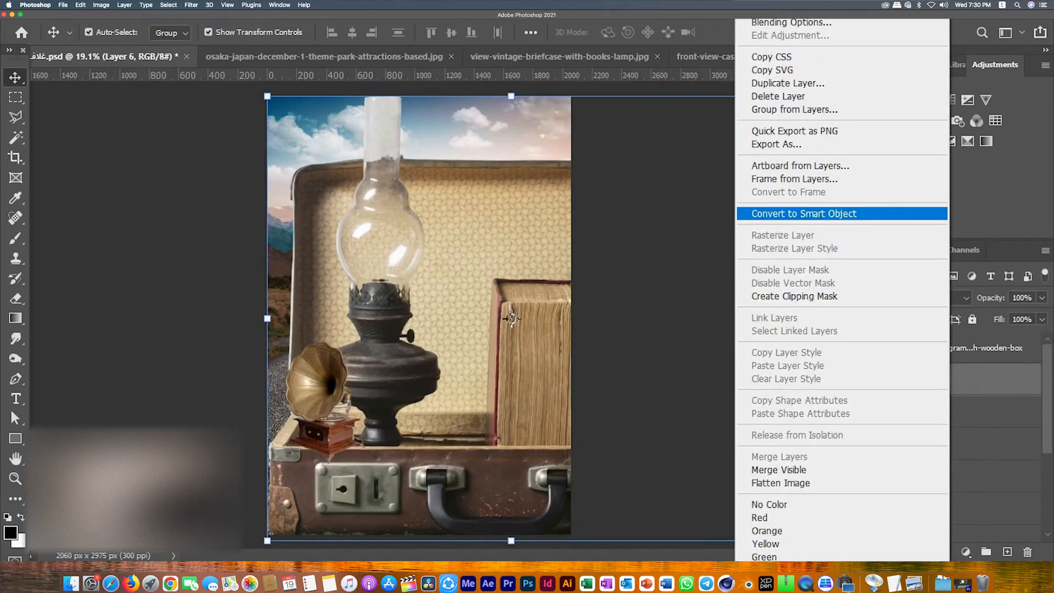
click(900, 214)
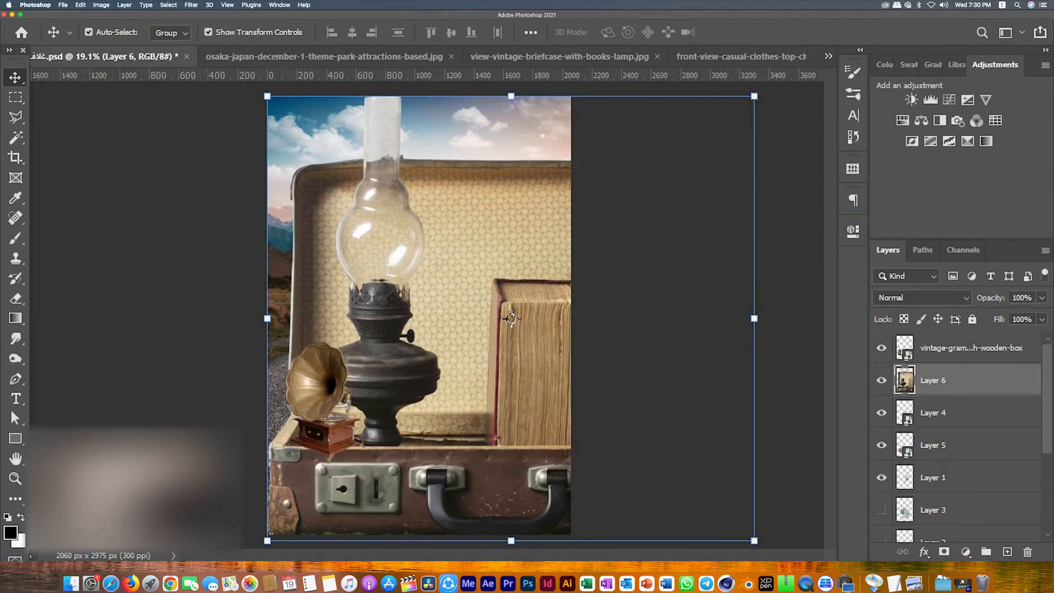
drag(755, 541, 427, 335)
drag(414, 258, 487, 336)
drag(446, 274, 446, 292)
key(Return)
key(super+bracketleft)
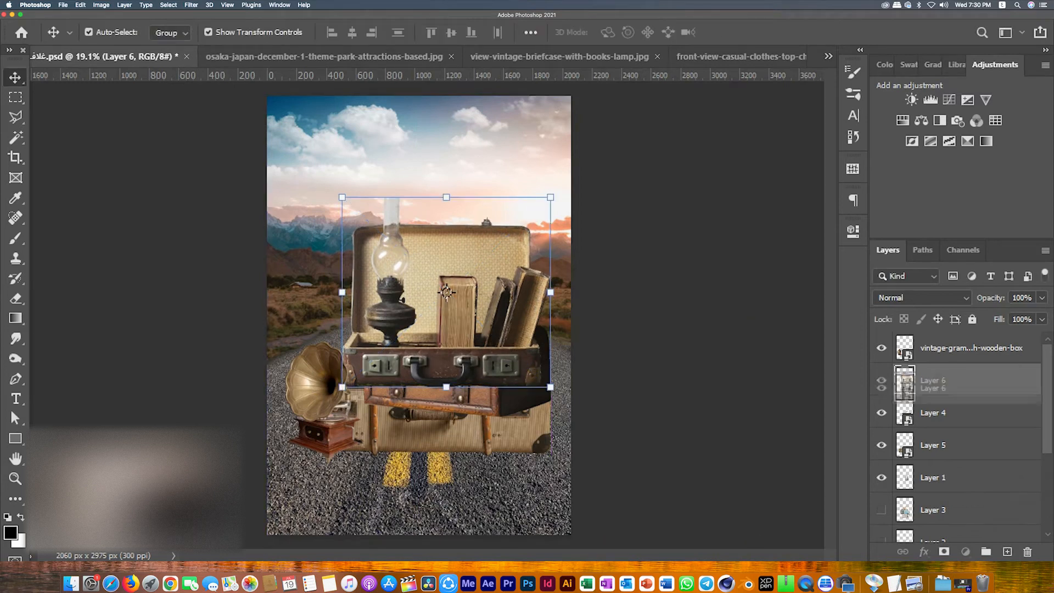
Move the leather chest down the road and lower the book suitcase onto the striped suitcase.
drag(527, 351, 528, 455)
click(647, 384)
scroll(447, 386, up, 5)
drag(576, 344, 581, 373)
Narrow the striped suitcase from both sides to match the book suitcase above it, and shift the gramophone left.
click(648, 436)
drag(665, 443, 651, 444)
drag(145, 443, 218, 443)
key(Return)
drag(194, 325, 129, 325)
Fine-tune the striped suitcase's left edge and pull its top corners slightly inward to taper it in perspective.
click(231, 423)
drag(219, 443, 228, 443)
drag(651, 376, 646, 379)
drag(229, 377, 237, 376)
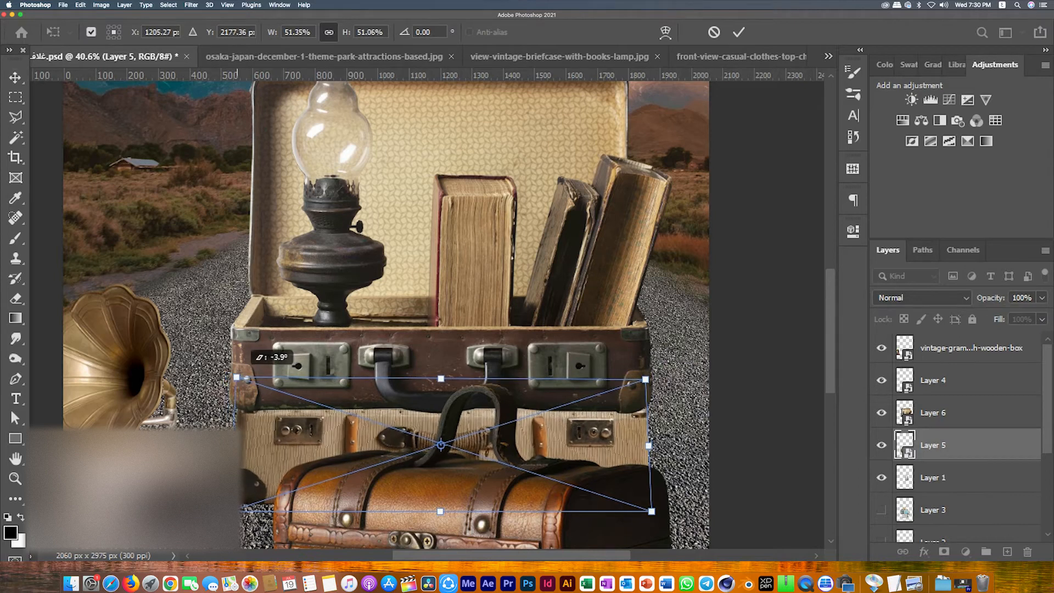
key(Return)
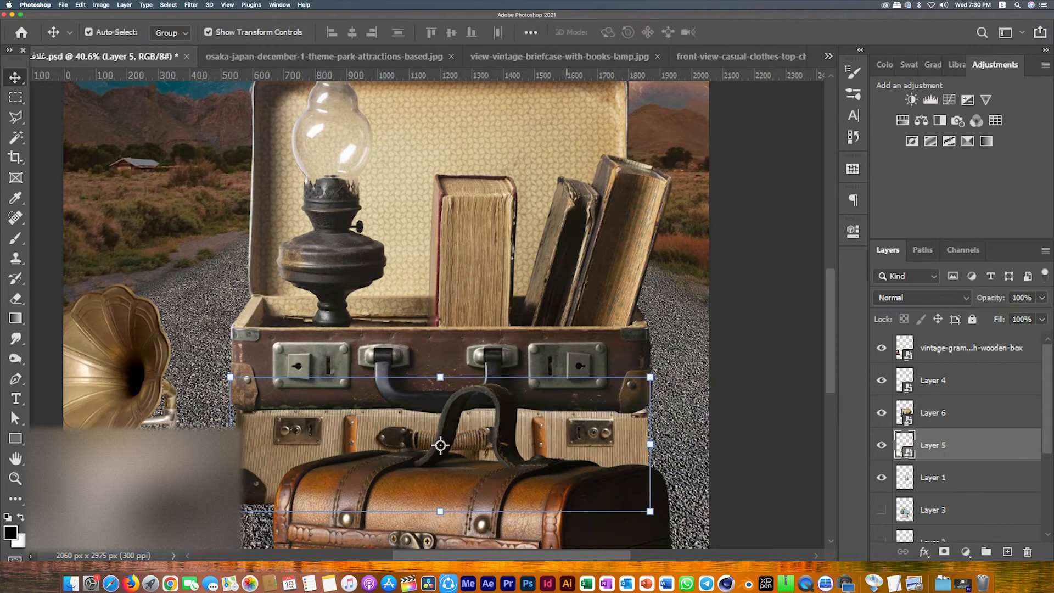
Nudge the book suitcase into line, then move both stacked suitcases together up and left, away from the chest.
click(450, 210)
mouse_move(572, 342)
mouse_down()
mouse_move(572, 351)
mouse_move(572, 332)
mouse_move(571, 342)
mouse_up()
click(751, 307)
scroll(507, 290, down, 5)
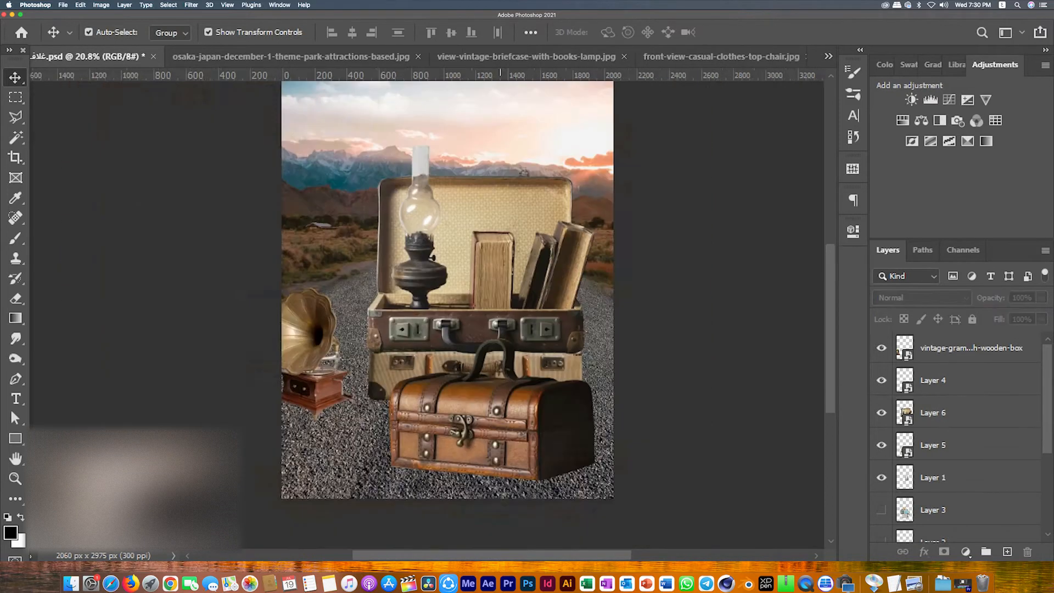
click(390, 373)
shift+click(492, 298)
drag(493, 298, 469, 257)
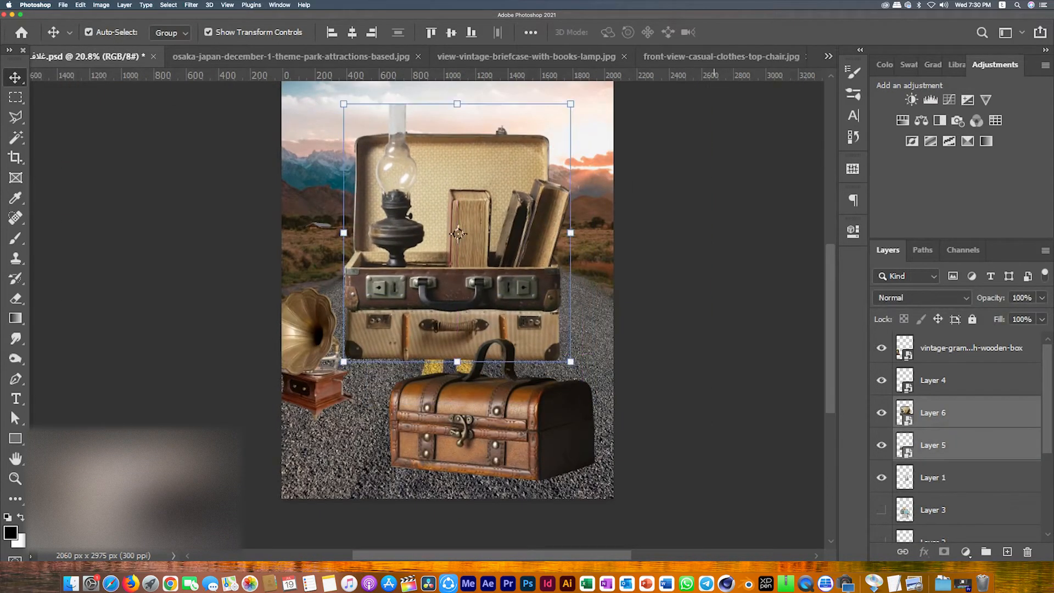
click(713, 307)
Widen the striped suitcase on both sides and make it taller, to about 62% width and 62.6% height, beneath the book suitcase.
click(543, 337)
drag(572, 367, 572, 371)
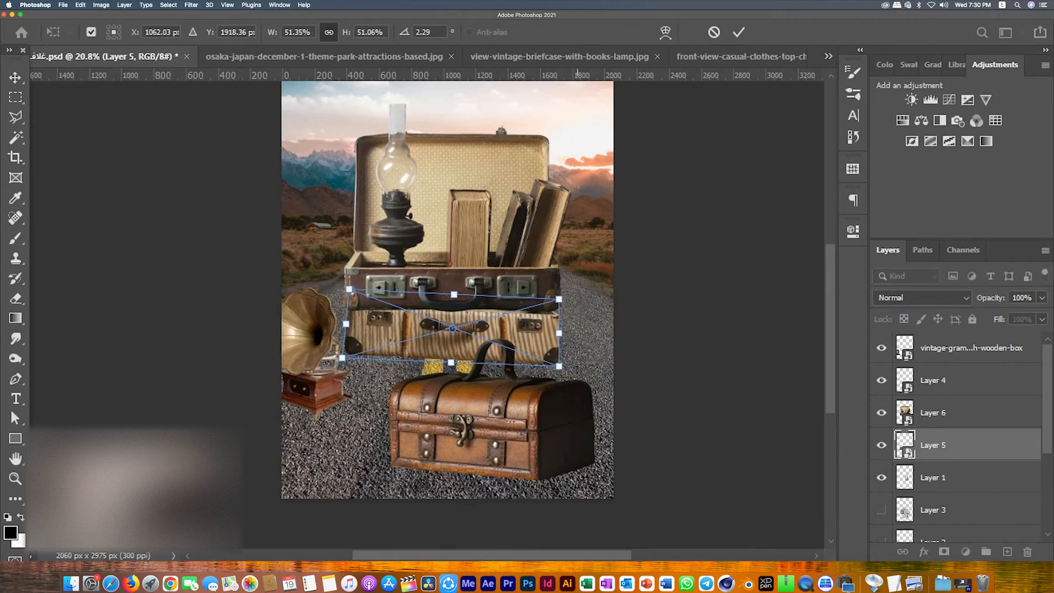
key(super+z)
drag(558, 328, 583, 327)
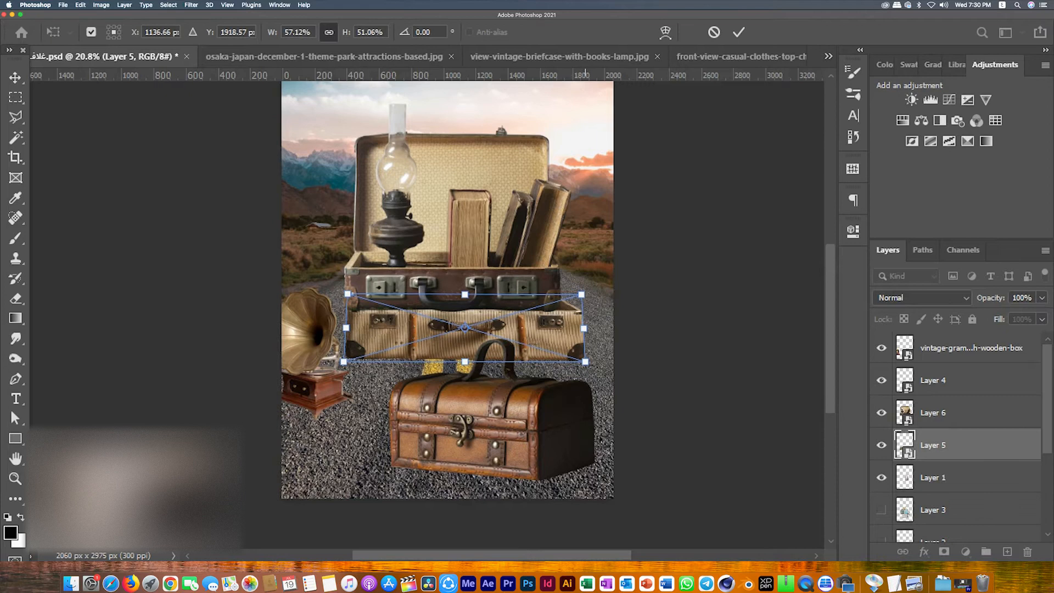
drag(346, 327, 327, 329)
drag(456, 361, 456, 378)
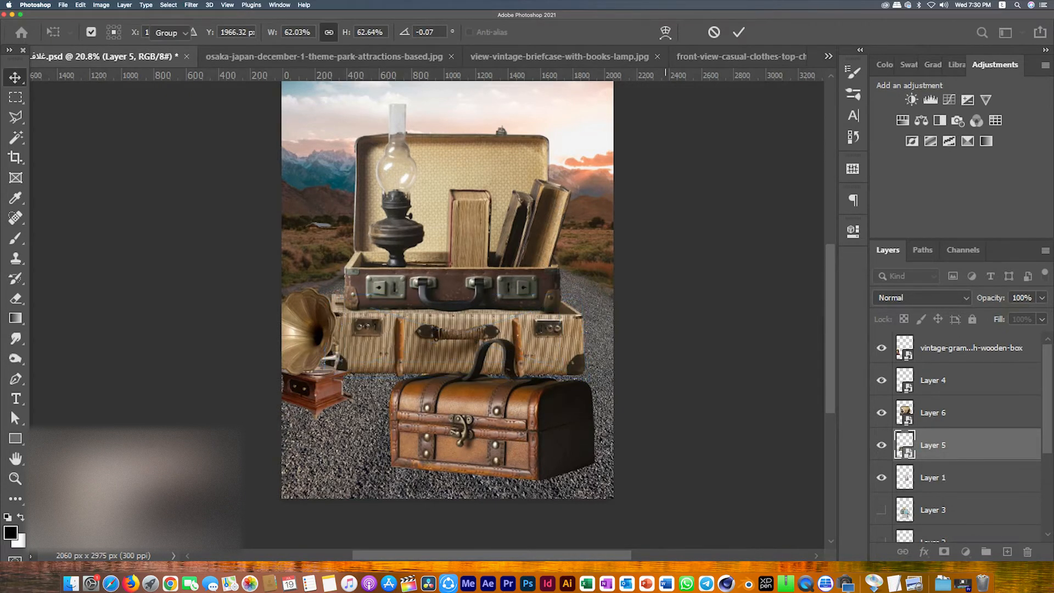
key(Return)
Scale both stacked suitcases down together, keeping their base in place on the road.
shift+click(468, 241)
drag(473, 104, 472, 185)
key(Return)
click(667, 220)
Move the leather chest up so it overlaps the front of the stacked suitcases.
scroll(658, 241, down, 2)
scroll(571, 316, up, 4)
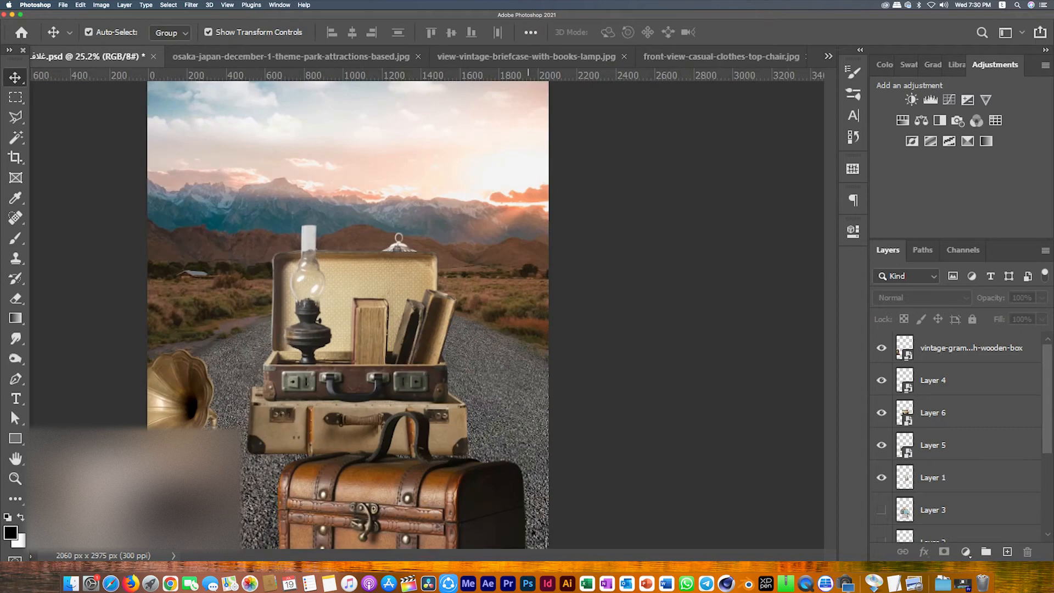
scroll(362, 343, up, 5)
scroll(343, 313, down, 3)
drag(494, 455, 496, 359)
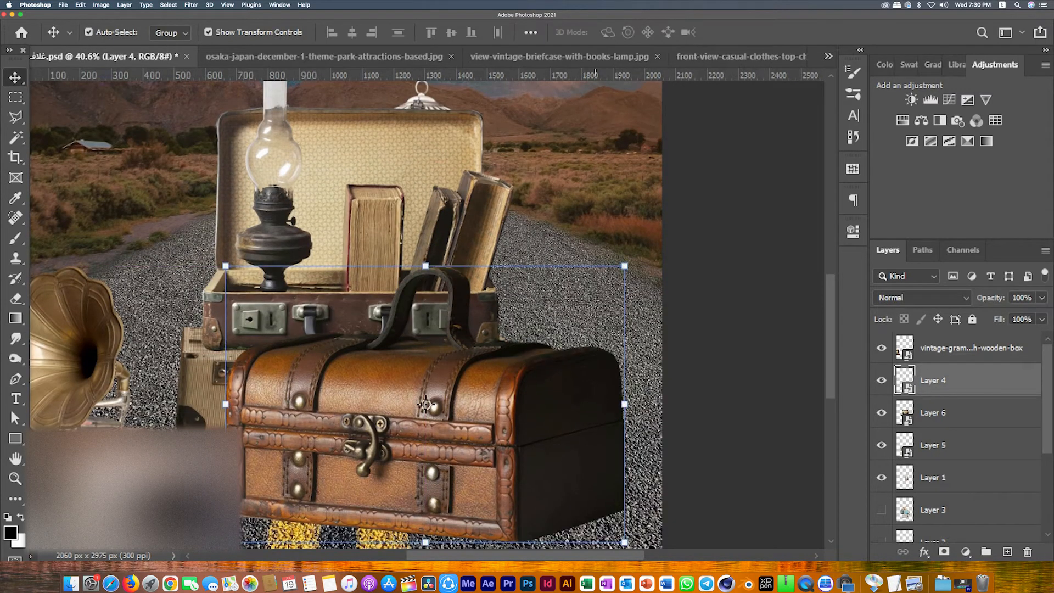
scroll(426, 404, down, 3)
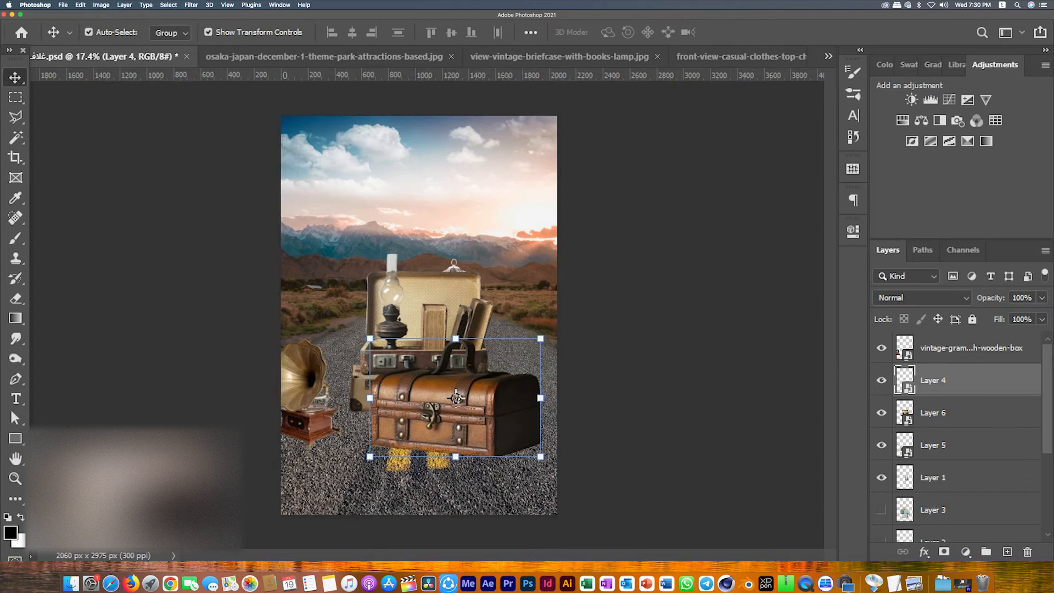
Move the birdcage about 450 px right and 174 px down, to the right end of the chest.
click(454, 267)
key(super+t)
drag(466, 320, 531, 344)
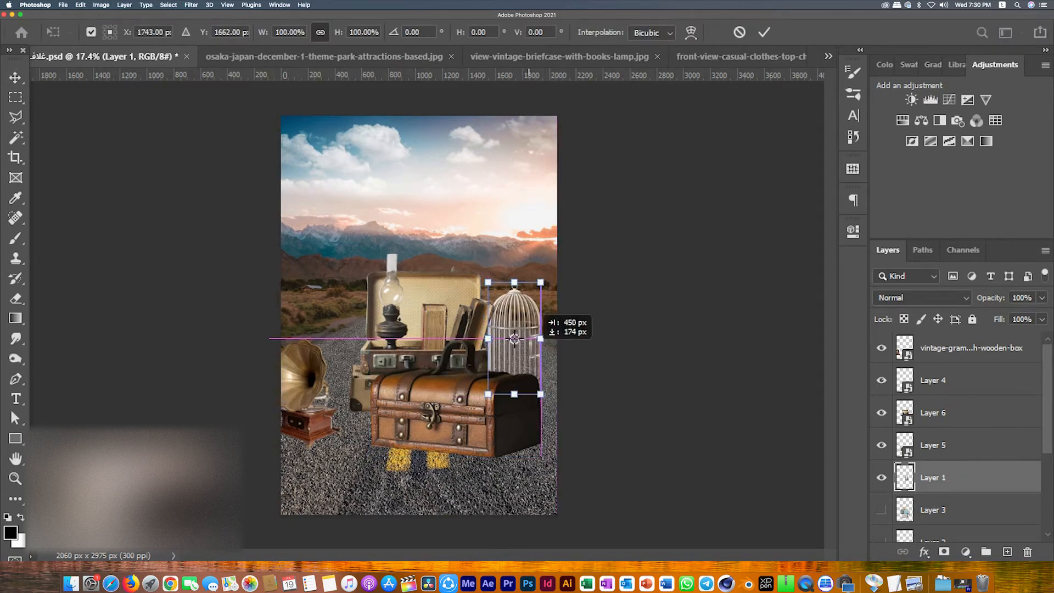
key(Return)
Bring the birdcage layer in front of the leather chest and stand the cage on top of the chest's right end.
key(super+])
key(super+])
key(super+])
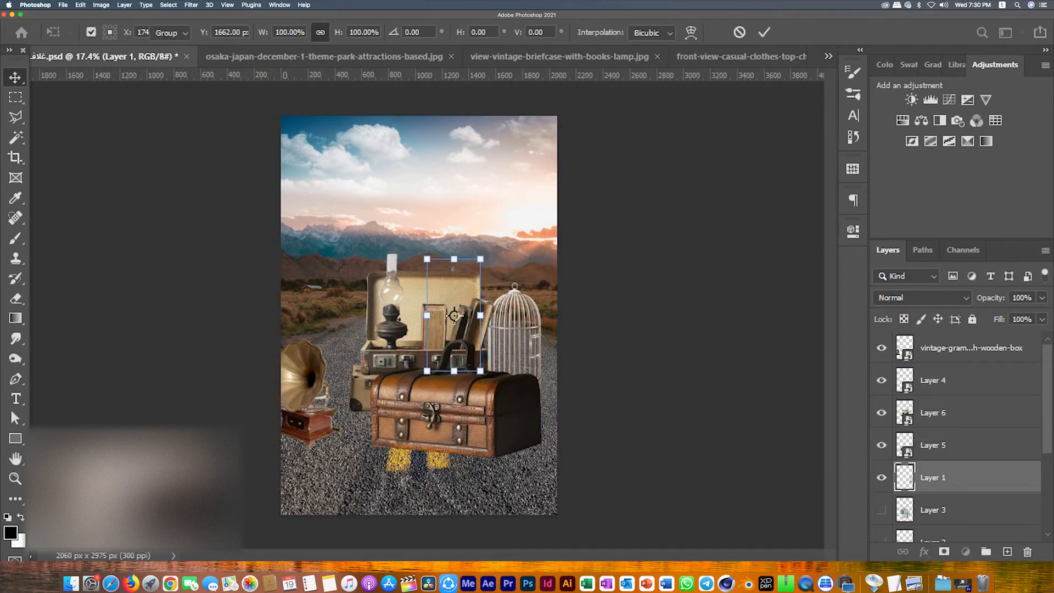
drag(511, 350, 500, 325)
key(super+z)
drag(521, 378, 500, 366)
scroll(581, 378, up, 7)
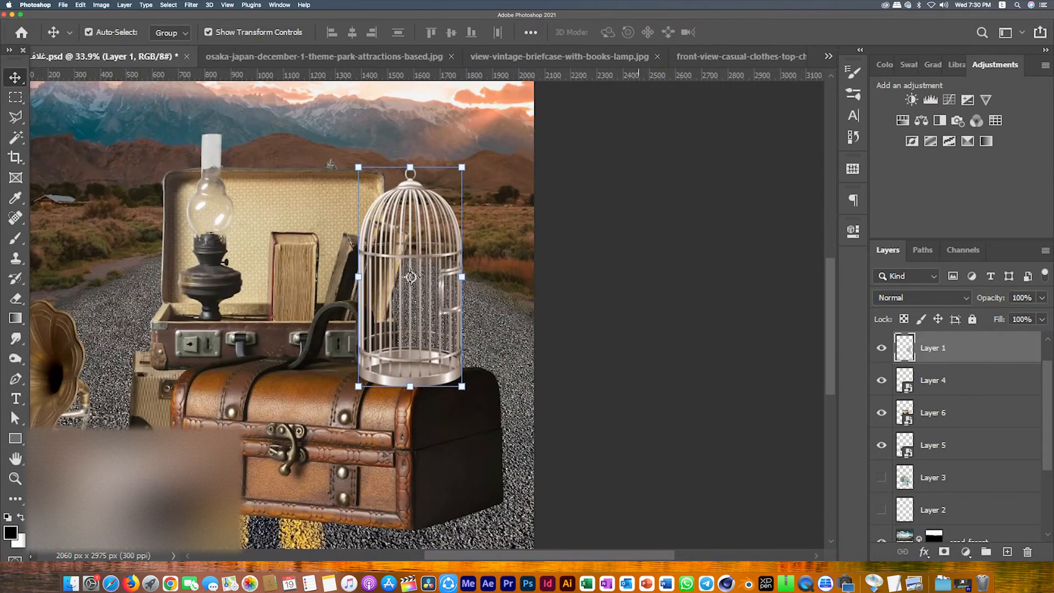
Shift the birdcage slightly right on the chest and place the gramophone just beside the chest's left end.
click(659, 363)
mouse_move(419, 331)
mouse_down()
mouse_move(470, 299)
mouse_move(434, 326)
mouse_up()
scroll(681, 351, down, 7)
drag(311, 421, 349, 429)
click(607, 384)
scroll(411, 407, up, 9)
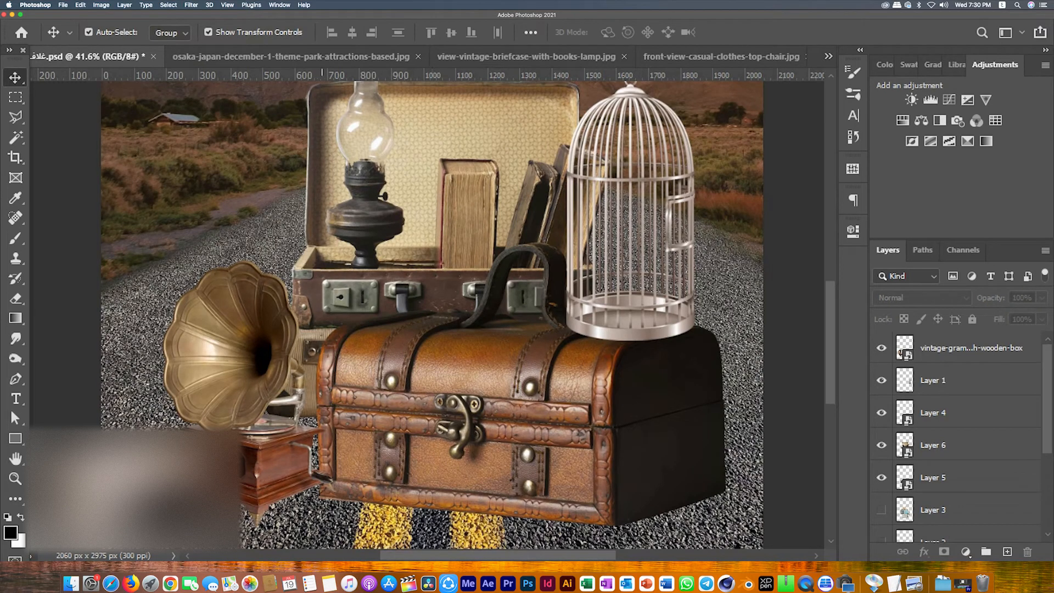
drag(273, 439, 247, 392)
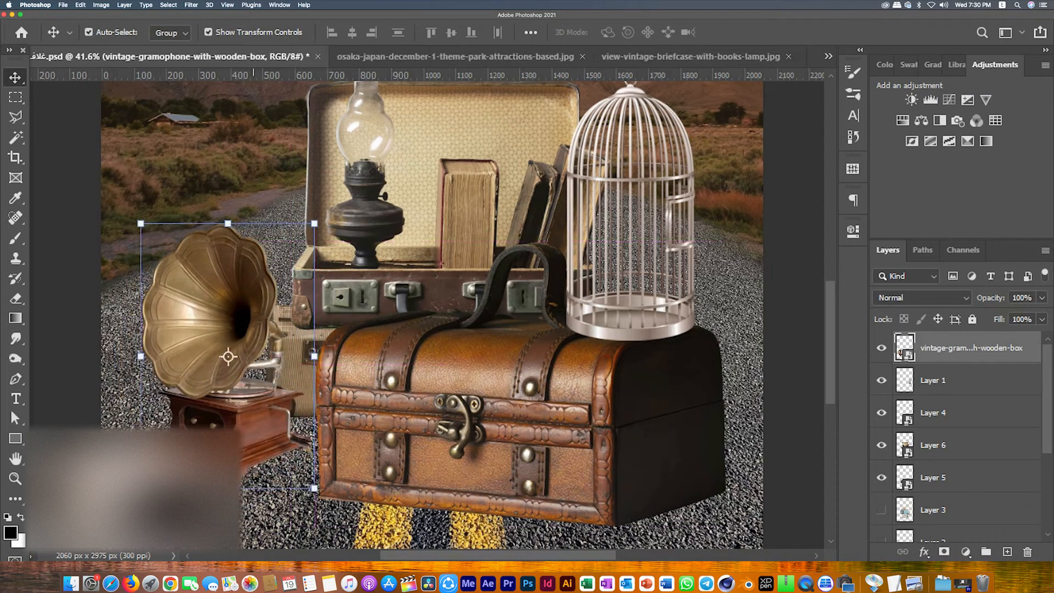
Save the document and ready the Polygonal Lasso on Layer 6 at the lamp's glass chimney.
scroll(417, 315, up, 4)
scroll(417, 314, up, 1)
scroll(373, 154, up, 10)
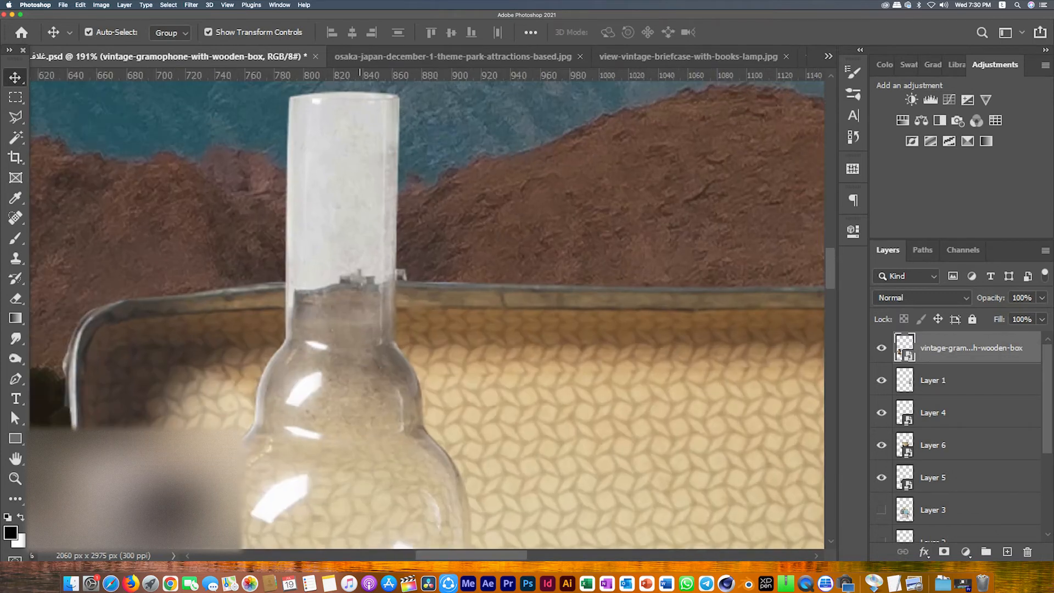
key(super+s)
click(360, 187)
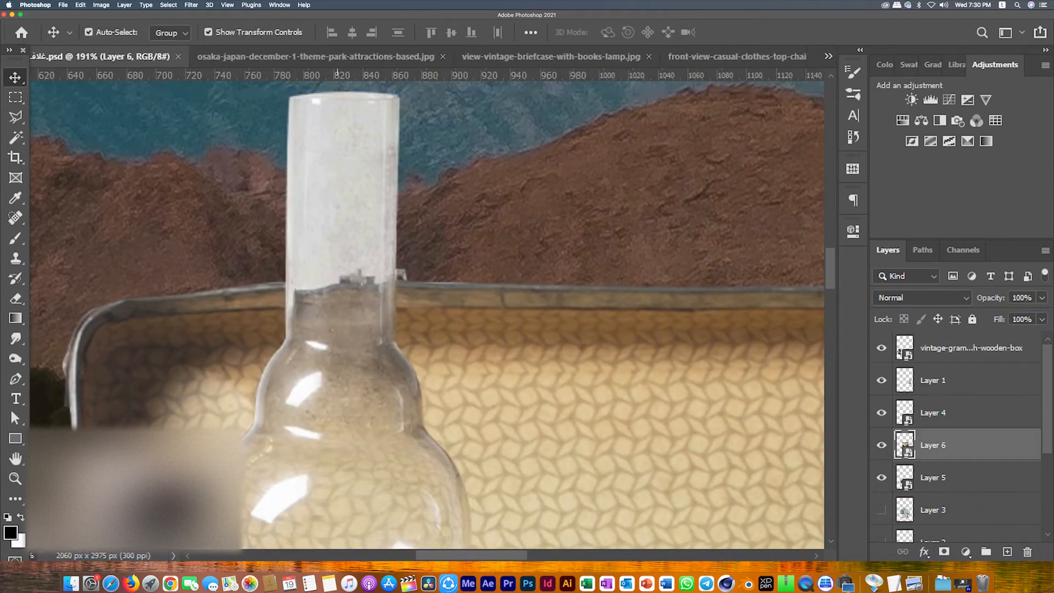
key(l)
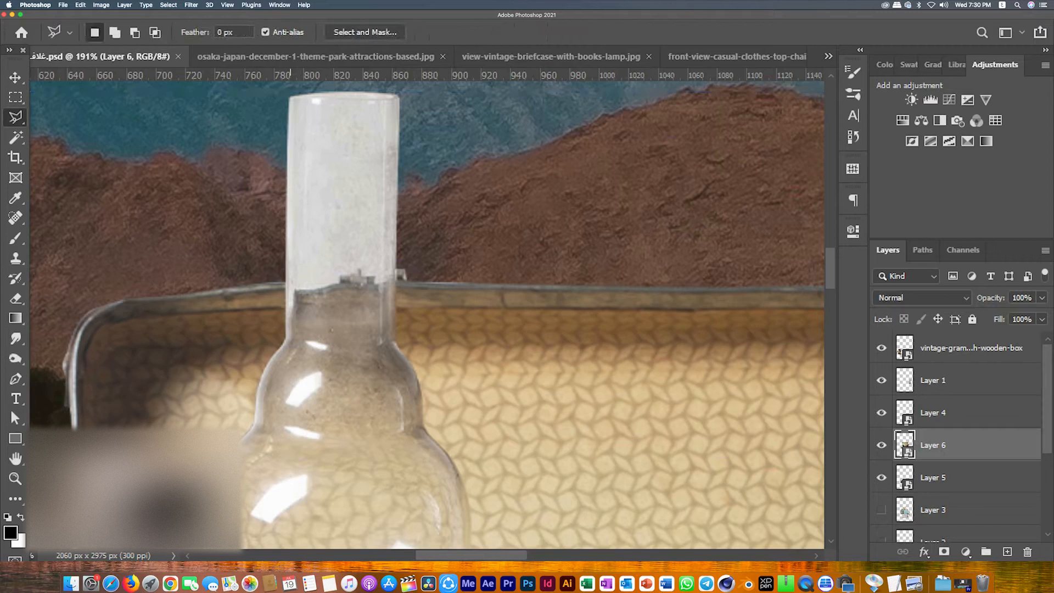
click(281, 280)
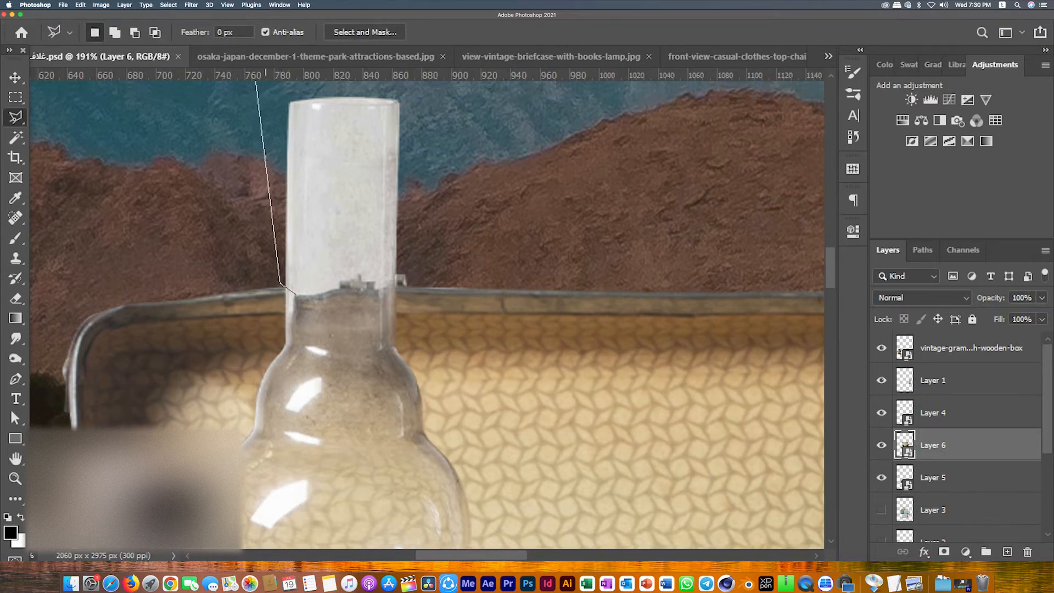
click(264, 93)
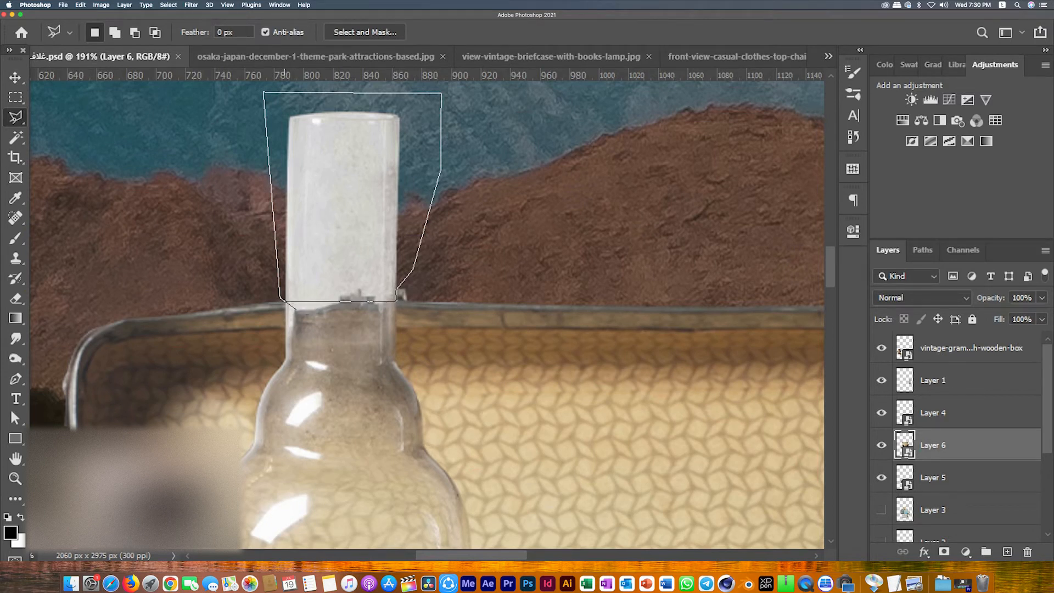
key(Escape)
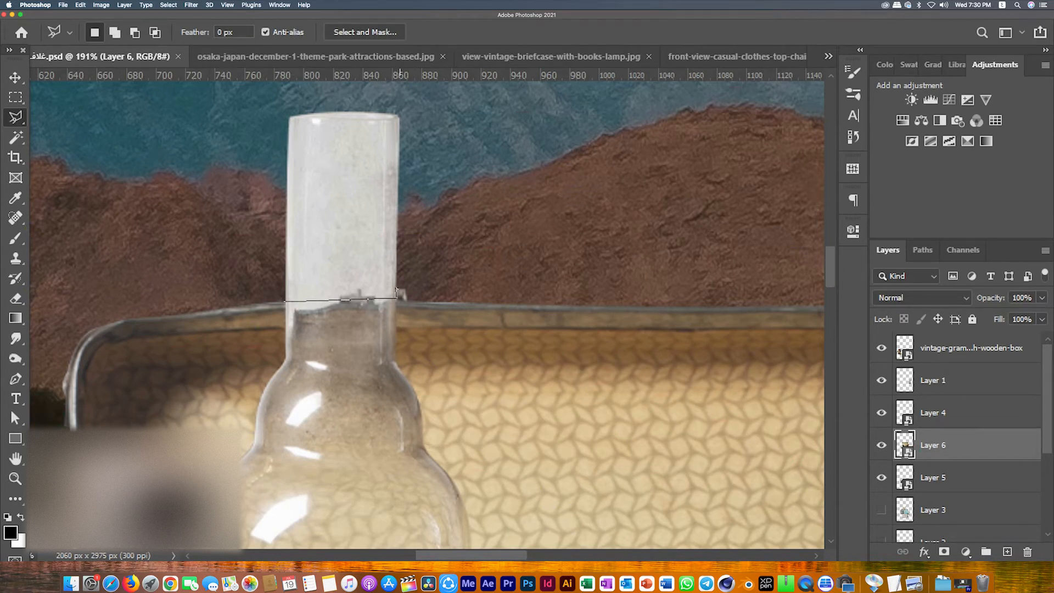
Outline the part of the lamp's glass chimney that rises above the suitcase lid with the Polygonal Lasso.
click(407, 103)
click(247, 118)
click(241, 255)
click(283, 343)
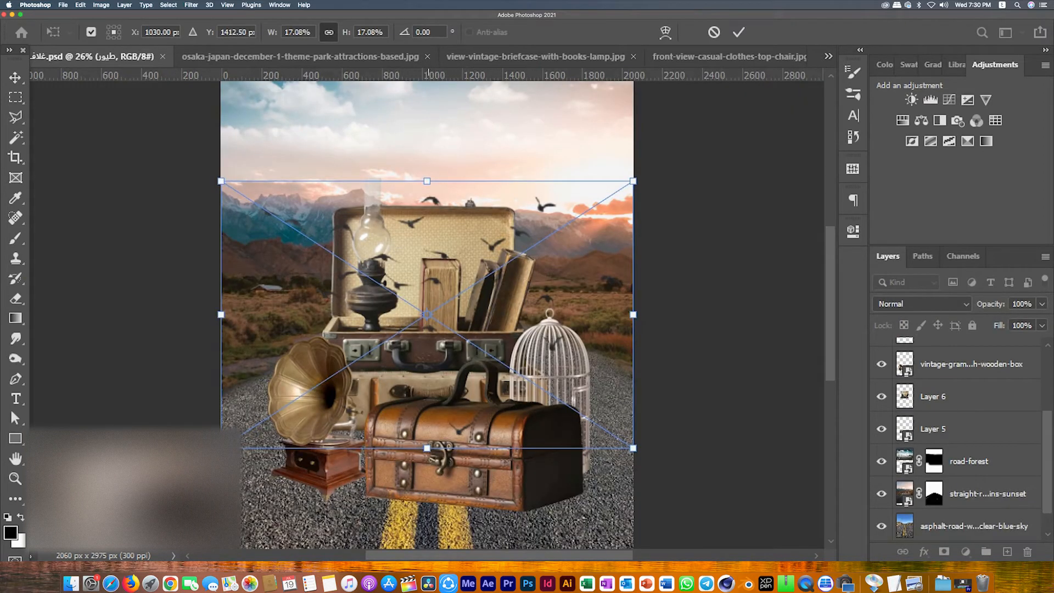
Scale the flock of birds down, place it in the upper-right sky beside the clouds, and save the document.
drag(428, 448, 427, 309)
key(Return)
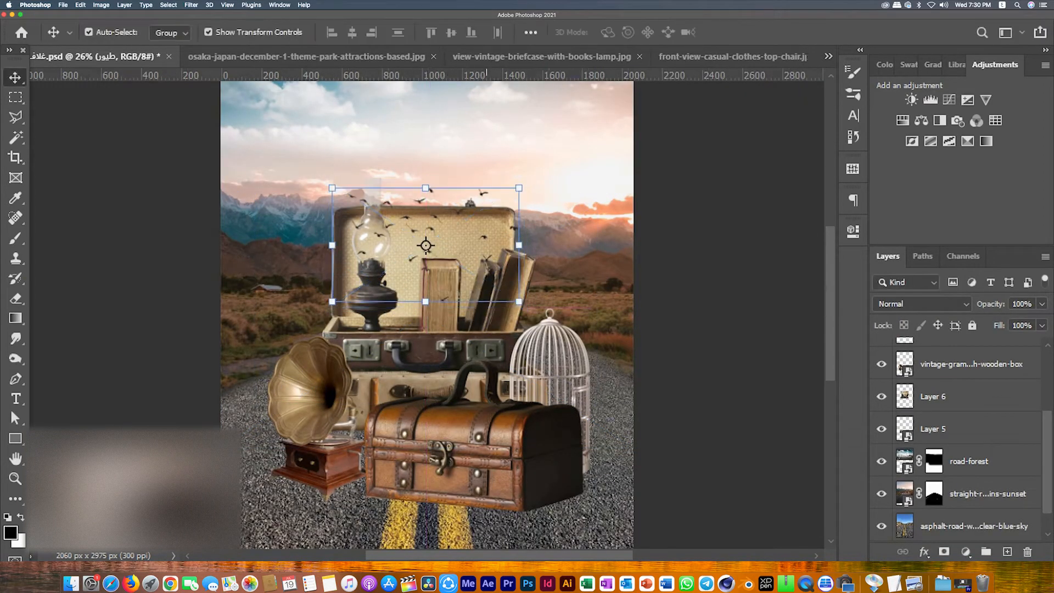
drag(426, 246, 550, 165)
drag(612, 251, 537, 202)
drag(515, 168, 568, 182)
key(Return)
click(198, 181)
scroll(336, 219, down, 4)
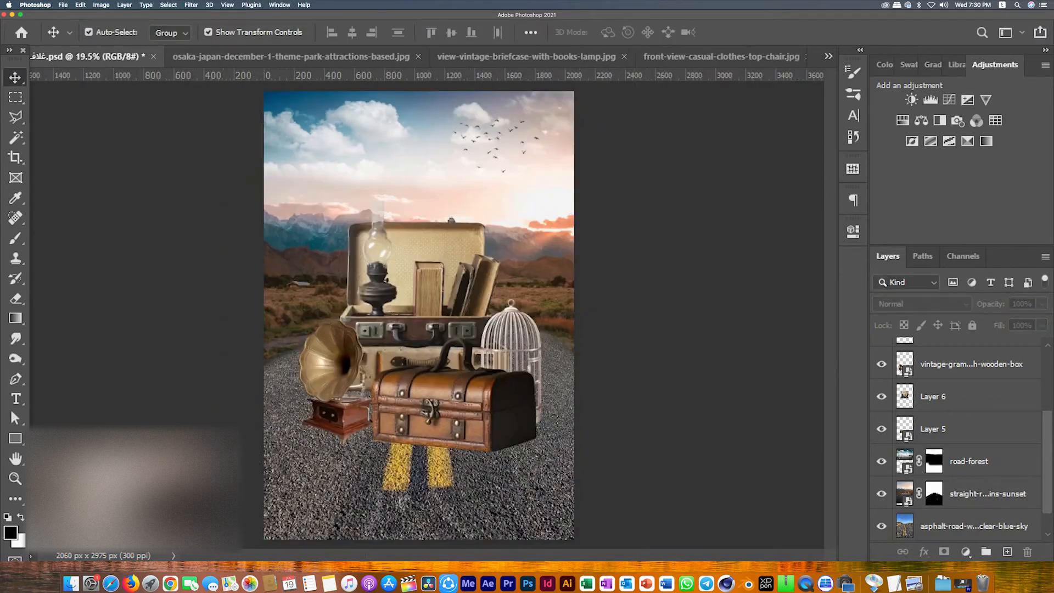
scroll(364, 252, up, 2)
key(ctrl+s)
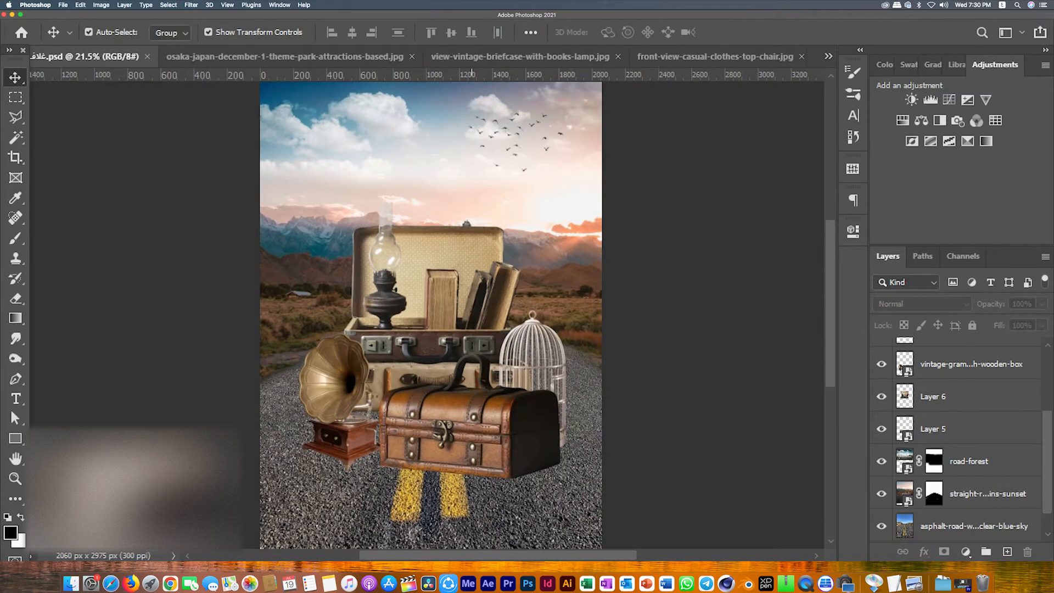
Add a new layer clipped to the book suitcase on Layer 6 and activate the Brush tool.
click(433, 292)
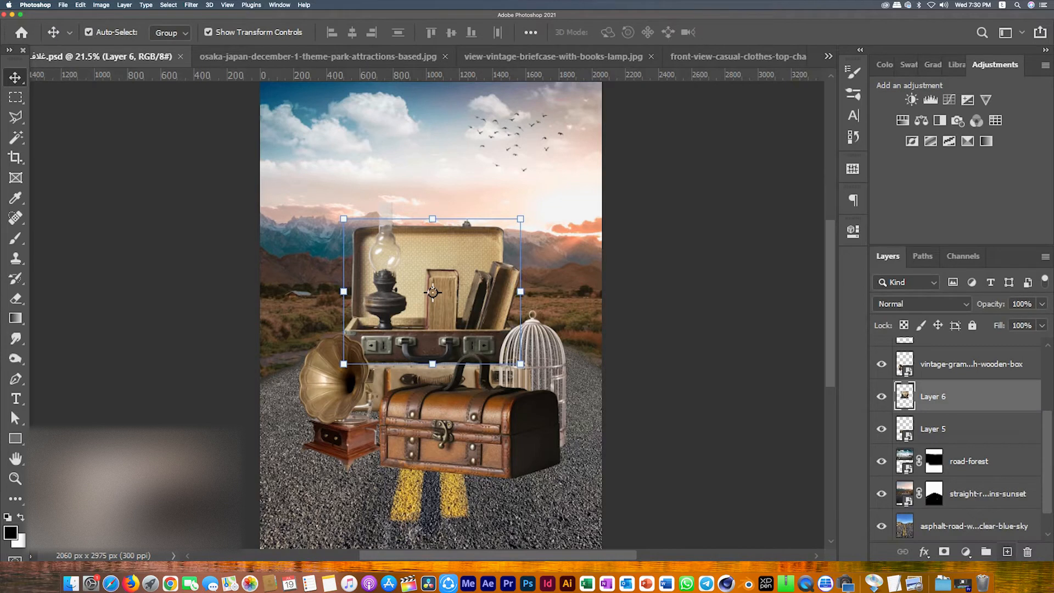
click(1007, 551)
right_click(987, 396)
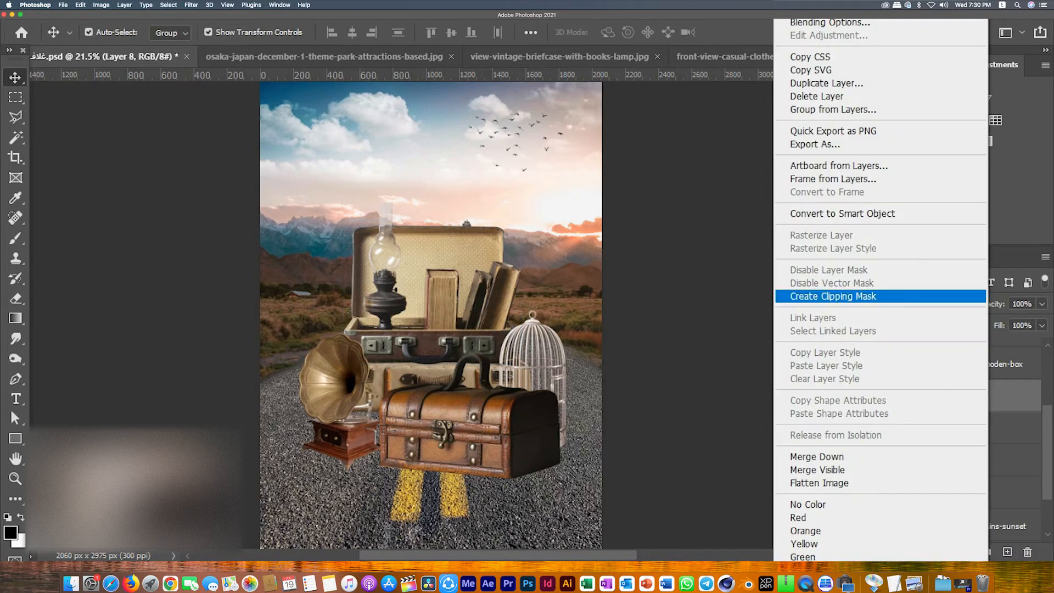
click(834, 296)
click(15, 238)
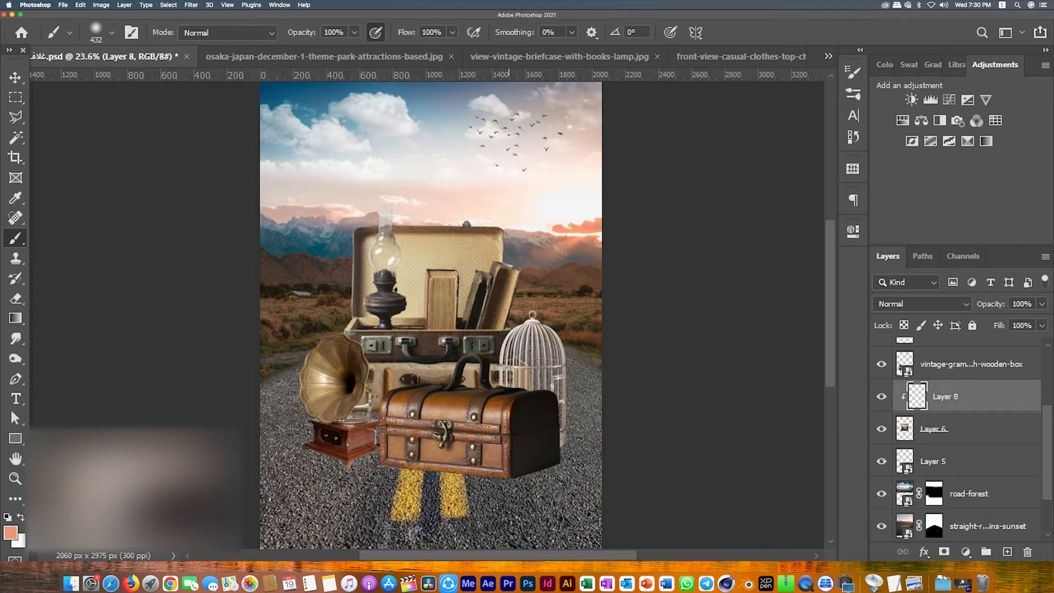
Paint a soft peach glow along the right-hand edges of the suitcase lid and books on Layer 8 with a 99 px brush.
scroll(509, 230, up, 10)
click(112, 33)
click(134, 80)
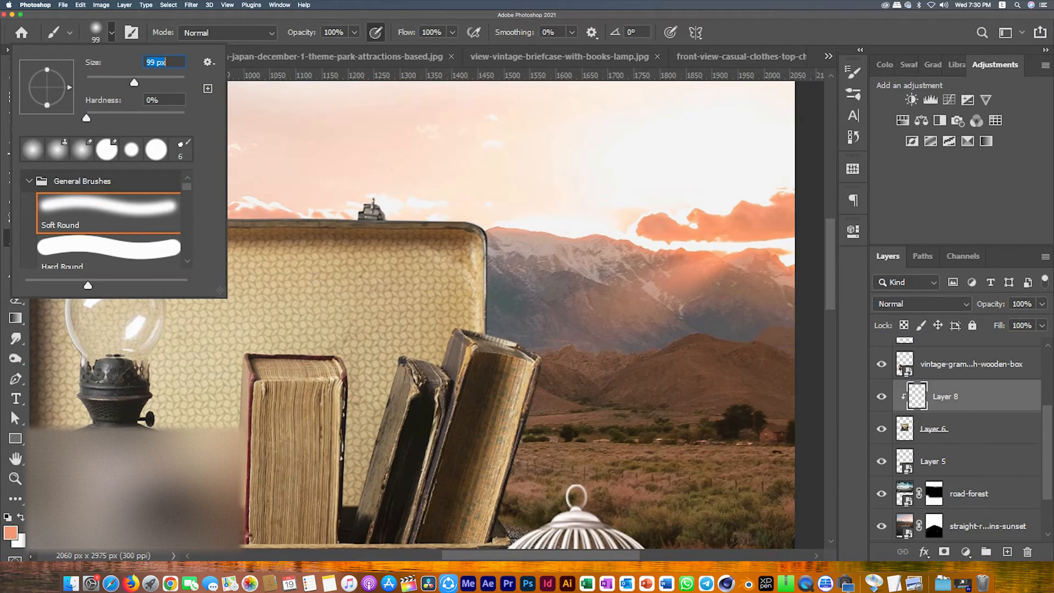
key(Return)
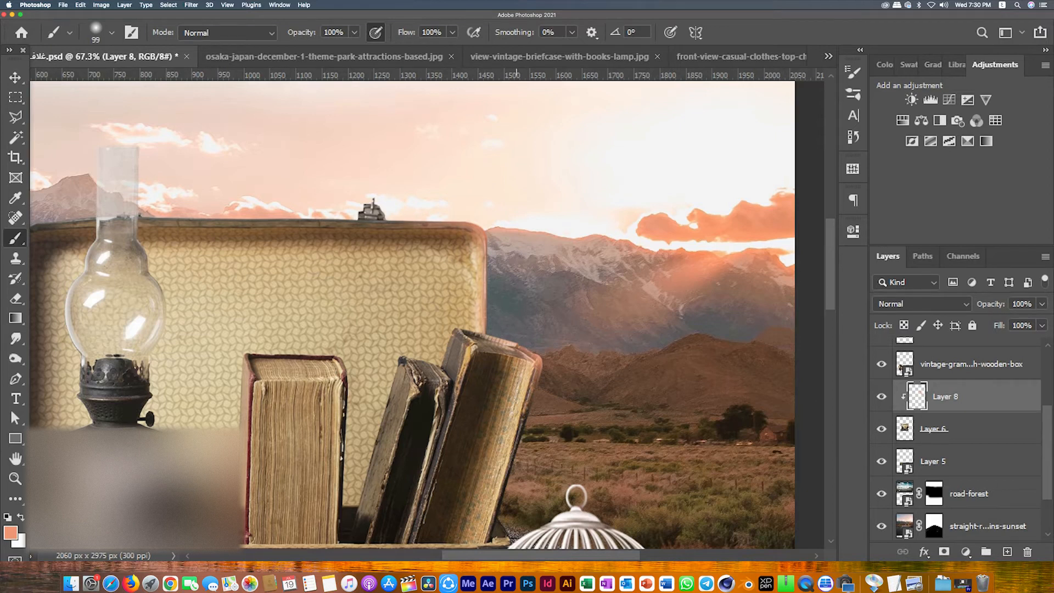
scroll(411, 318, down, 5)
scroll(411, 318, right, 1)
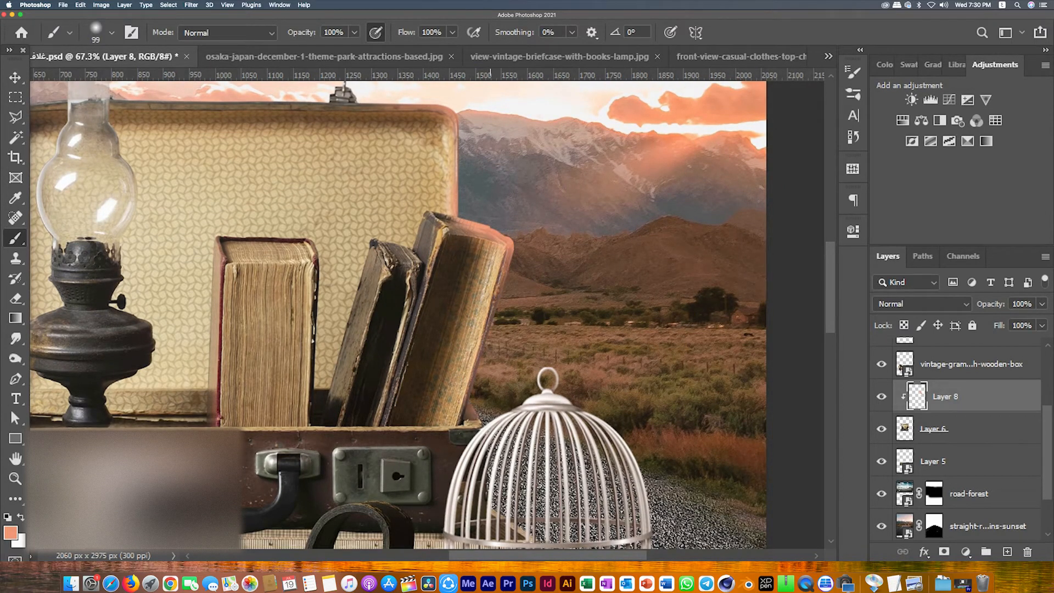
scroll(514, 318, down, 8)
scroll(514, 318, left, 1)
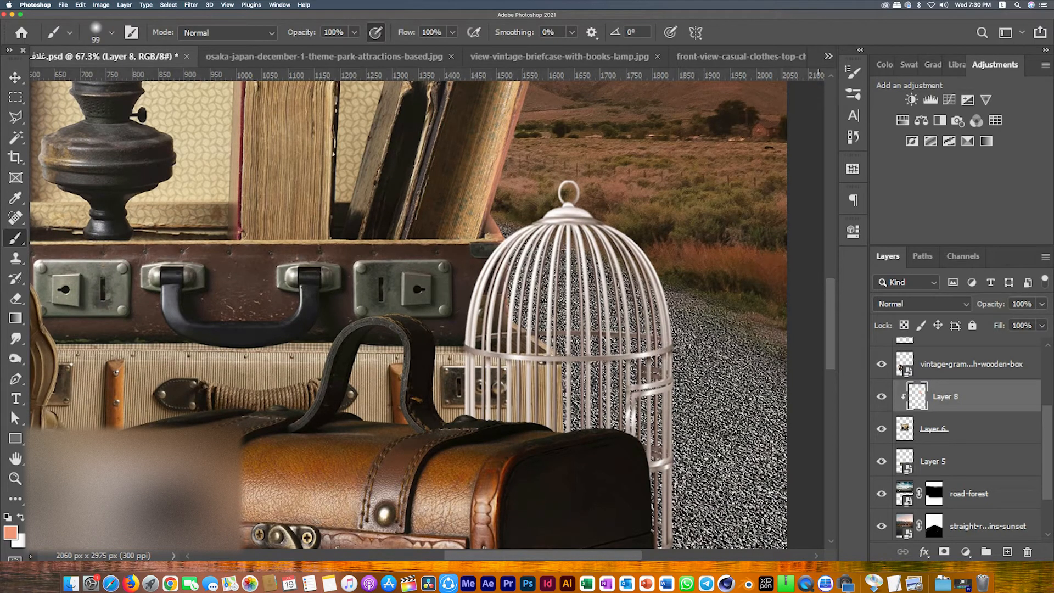
scroll(536, 470, down, 4)
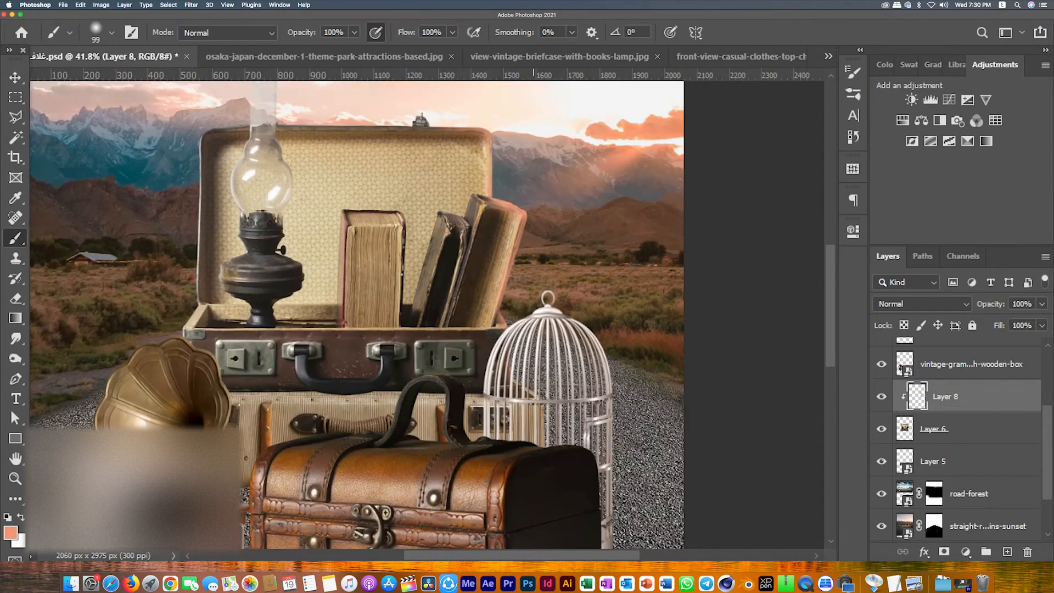
Set Layer 8 to Linear Burn and brush peach at 46% opacity along the leaning book's outer edge and the lid's top rim.
click(922, 304)
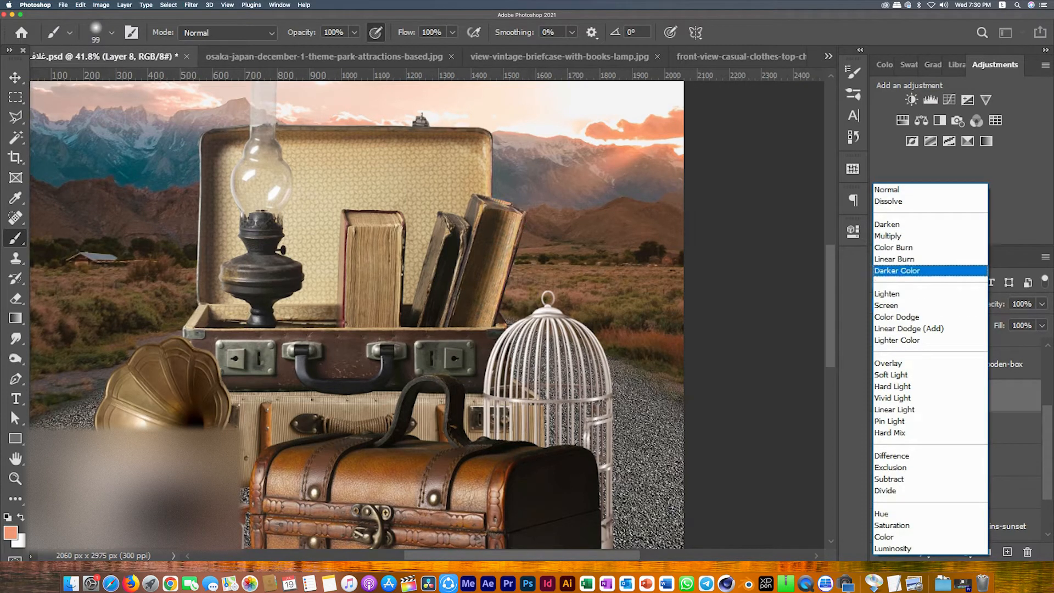
key(Return)
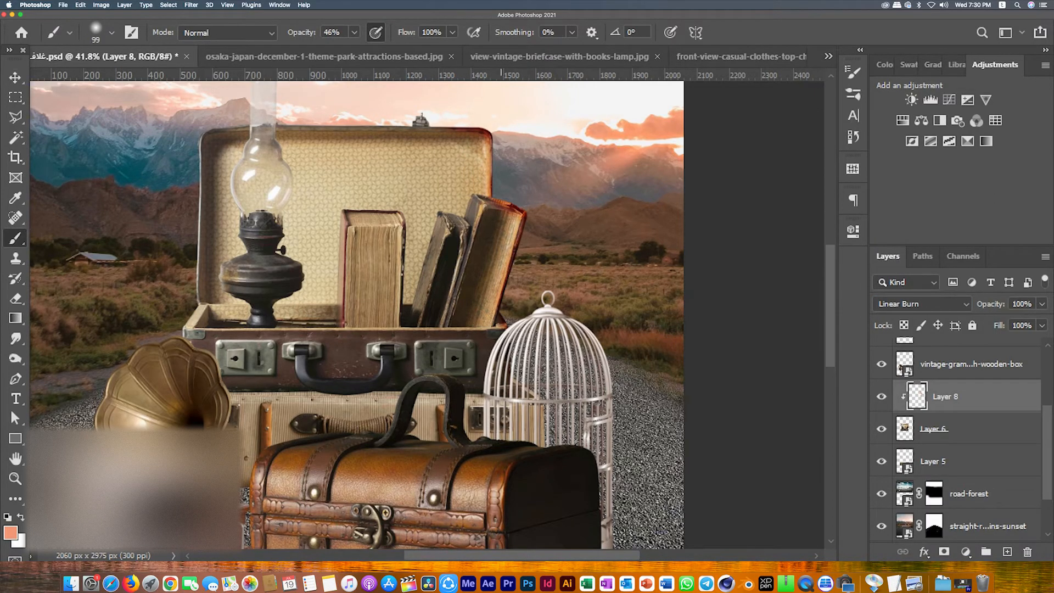
mouse_move(519, 259)
mouse_down()
mouse_move(521, 235)
mouse_move(509, 313)
mouse_up()
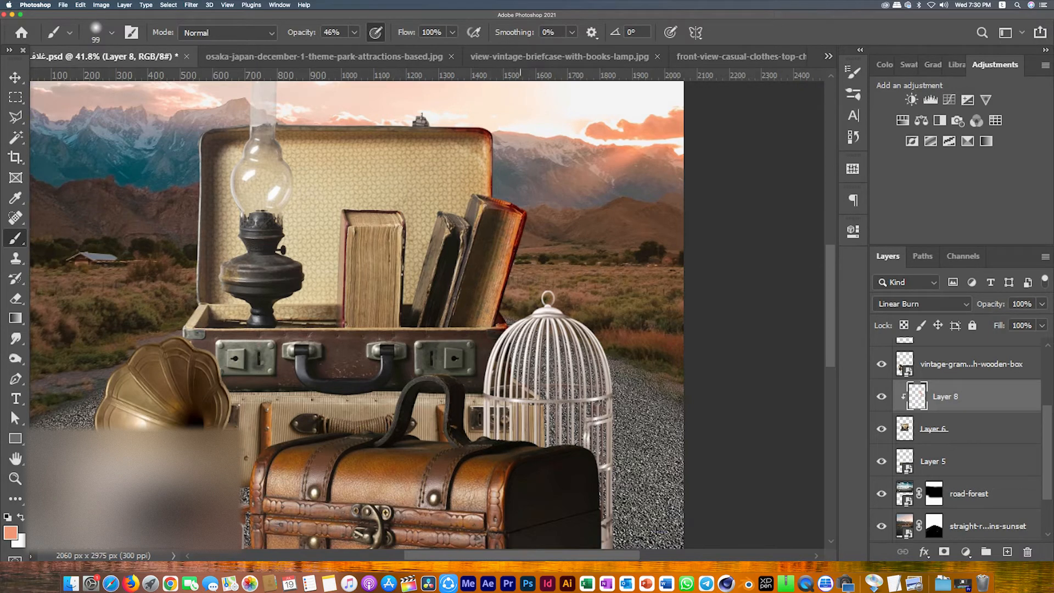
drag(464, 128, 305, 125)
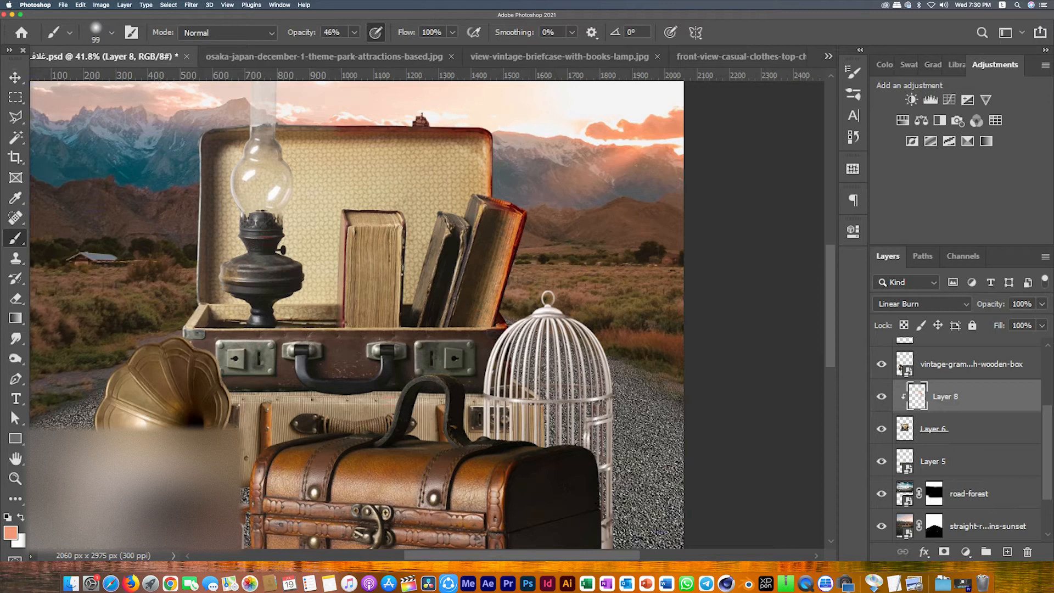
Brush peach light down the right side of the upright book's pages on Layer 8.
click(405, 215)
key(super+z)
scroll(390, 229, up, 5)
drag(398, 211, 393, 391)
scroll(596, 289, down, 5)
scroll(428, 312, right, 3)
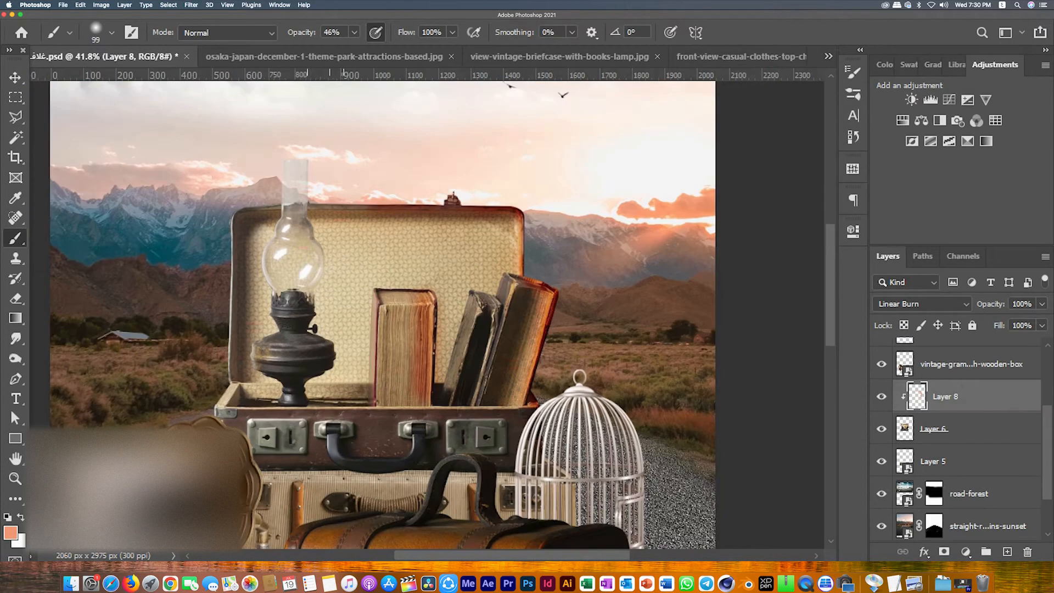
Brush peach light onto the right side of the lamp's glass chimney on Layer 8.
scroll(314, 117, up, 5)
mouse_move(278, 219)
mouse_down()
mouse_move(308, 302)
mouse_move(298, 351)
mouse_up()
scroll(362, 281, down, 5)
click(111, 32)
click(112, 32)
click(20, 541)
key(Escape)
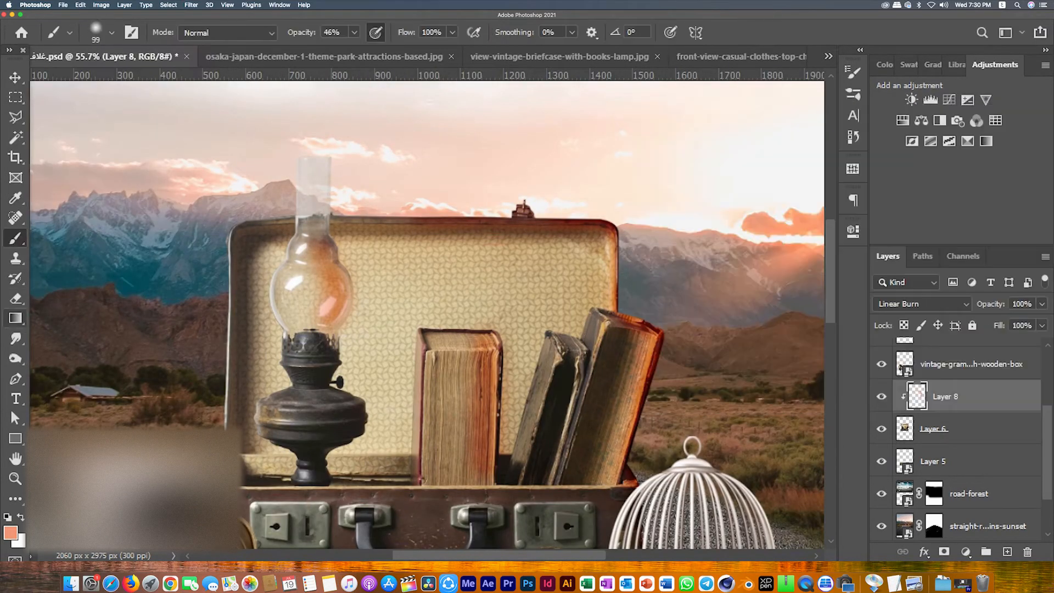
Soften the tint on the lamp's glass with the Eraser, enlarging it to 180 px.
key(e)
scroll(318, 236, up, 3)
drag(314, 236, 326, 359)
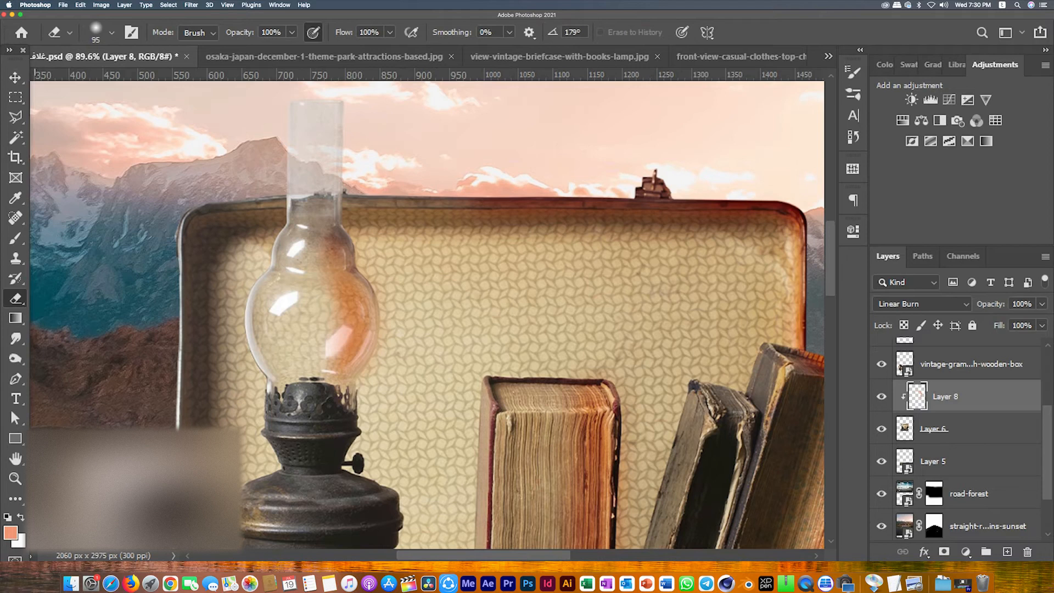
key(b)
scroll(335, 219, down, 5)
scroll(335, 219, up, 4)
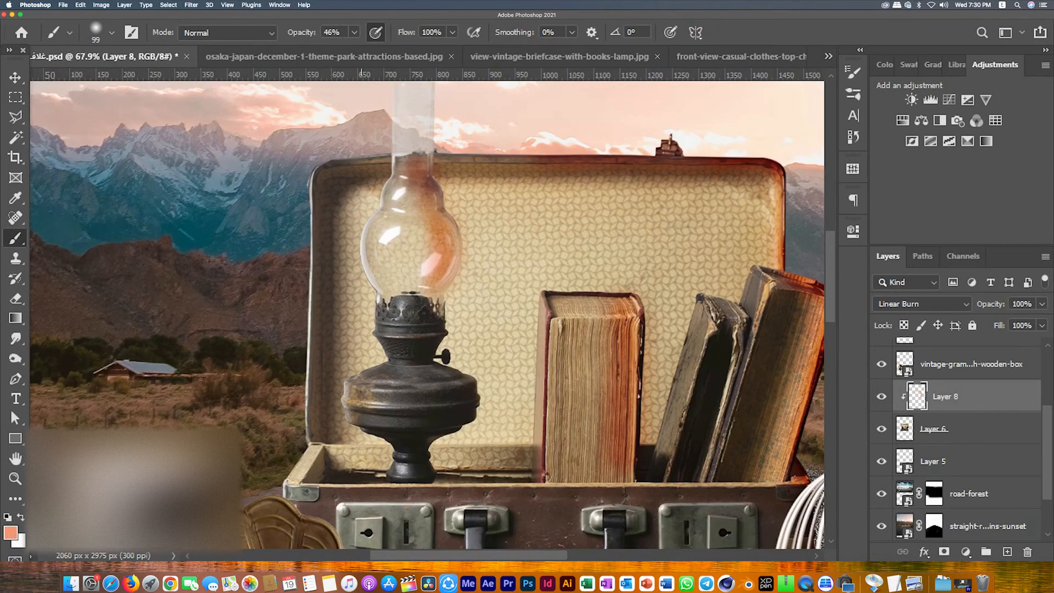
click(15, 278)
click(16, 298)
click(111, 32)
mouse_move(405, 230)
mouse_down()
mouse_move(401, 269)
mouse_move(399, 247)
mouse_up()
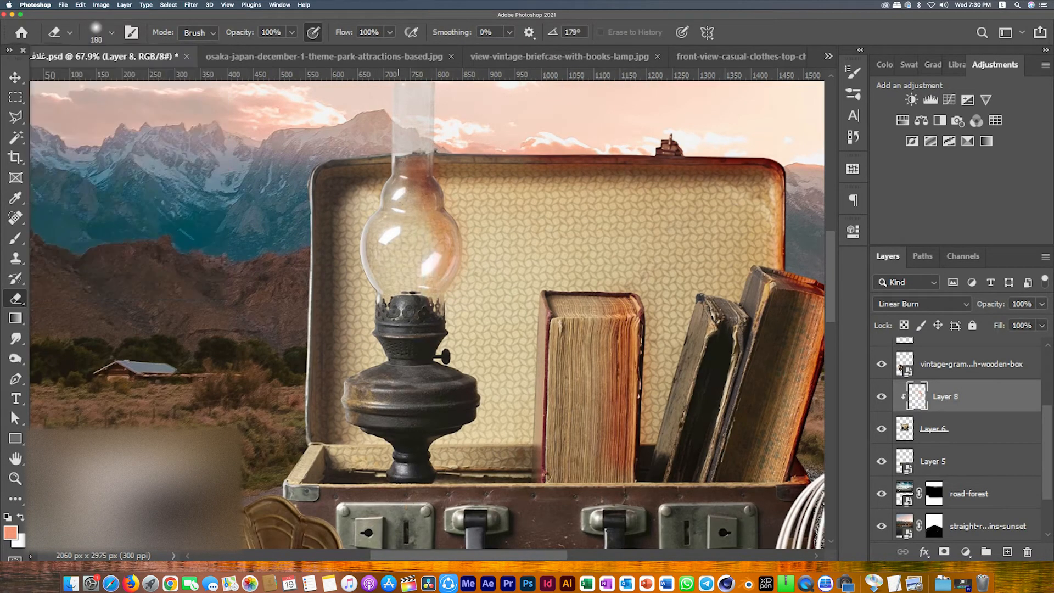
Add a new layer clipped to the birdcage on Layer 1 and set its blend mode to Linear Burn.
key(v)
scroll(647, 383, down, 5)
click(470, 378)
key(b)
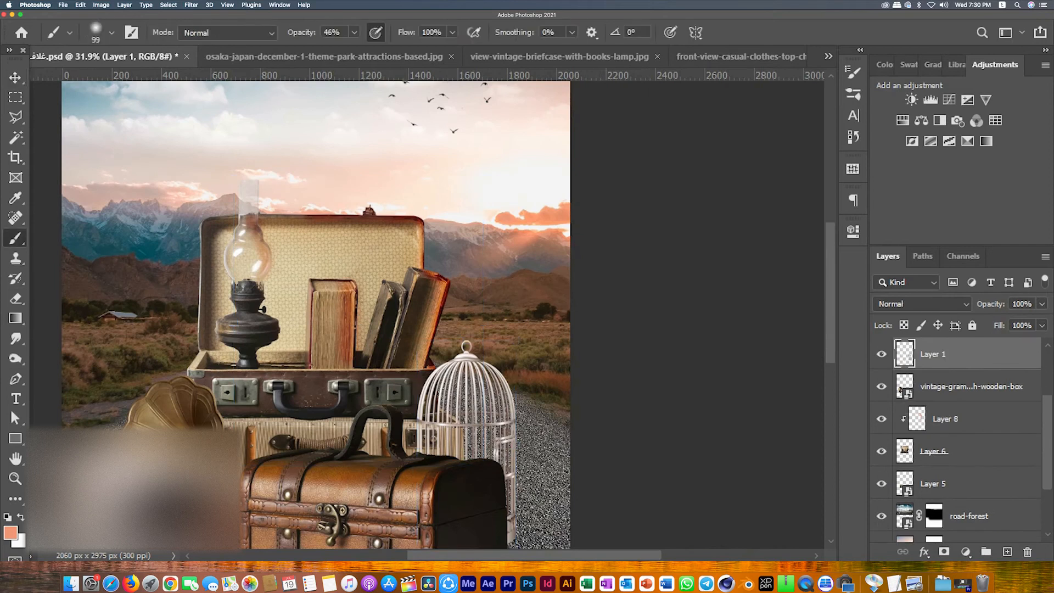
click(1007, 551)
right_click(987, 354)
click(933, 285)
click(966, 451)
click(966, 355)
click(928, 304)
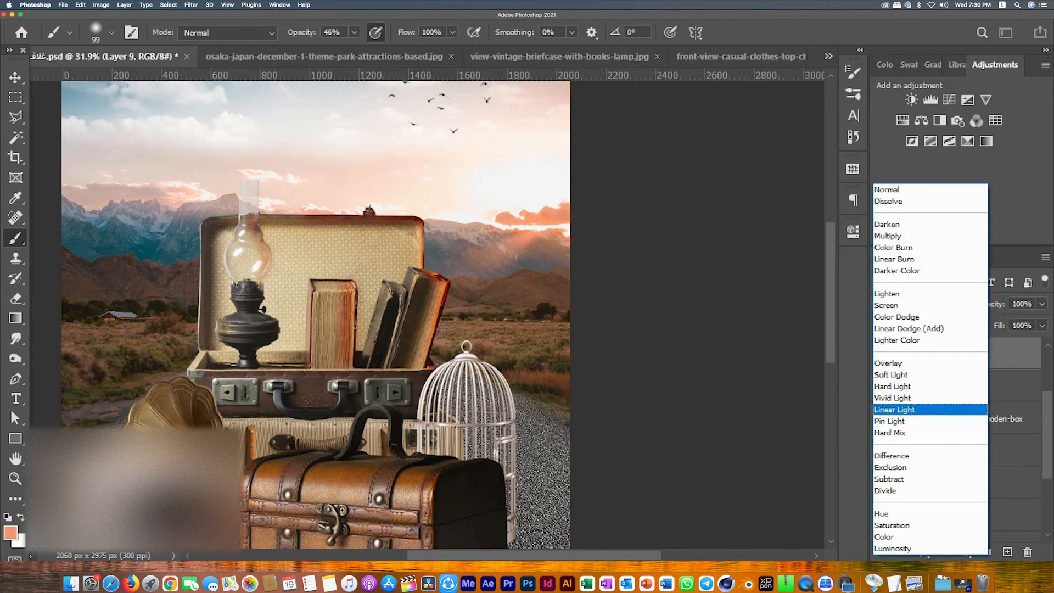
click(894, 258)
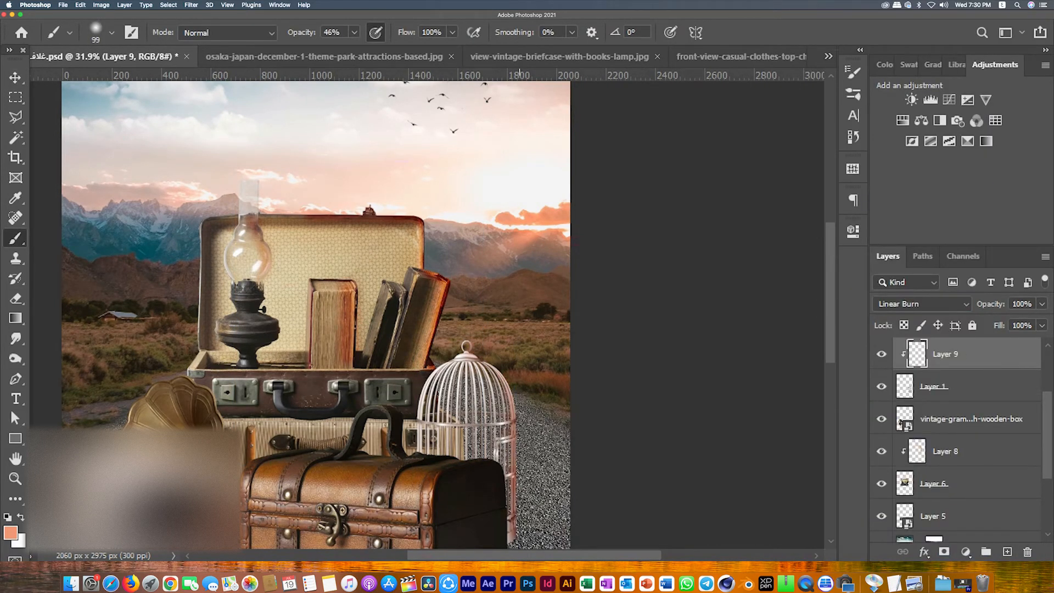
Tint the birdcage's right-hand bars peach on Layer 9, redoing the strokes with a 180 px soft brush.
scroll(475, 469, up, 5)
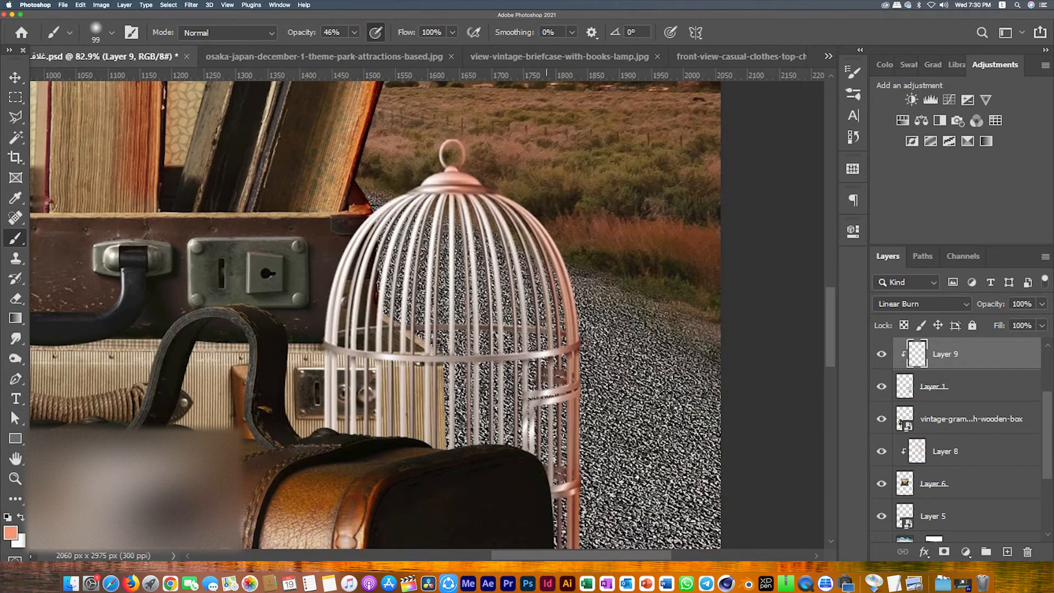
scroll(563, 290, down, 5)
key(super+z)
key(super+z)
key(super+z)
key(super+z)
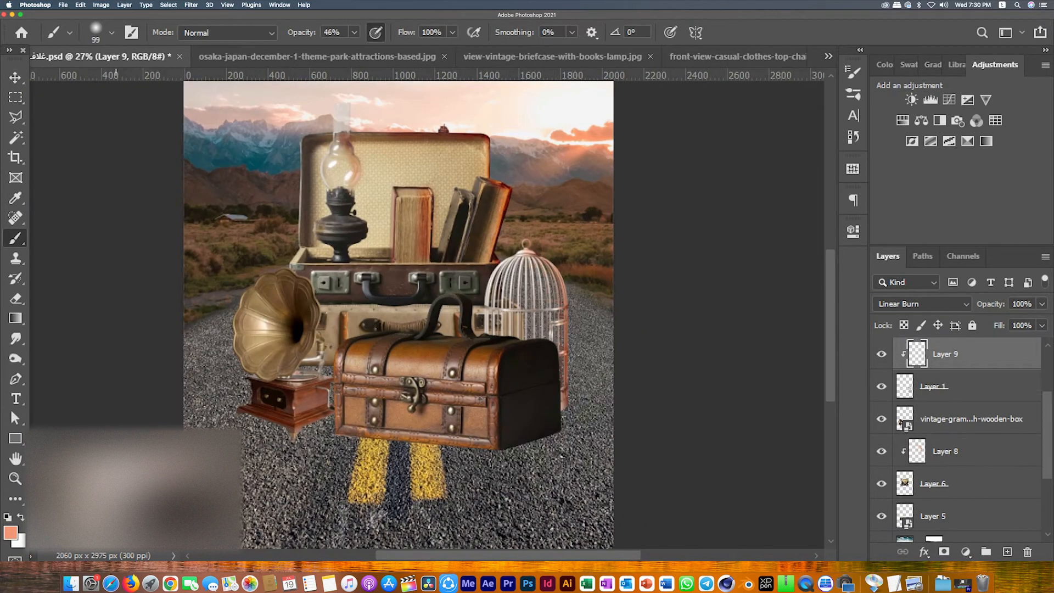
click(111, 32)
drag(148, 82, 155, 82)
drag(550, 260, 579, 384)
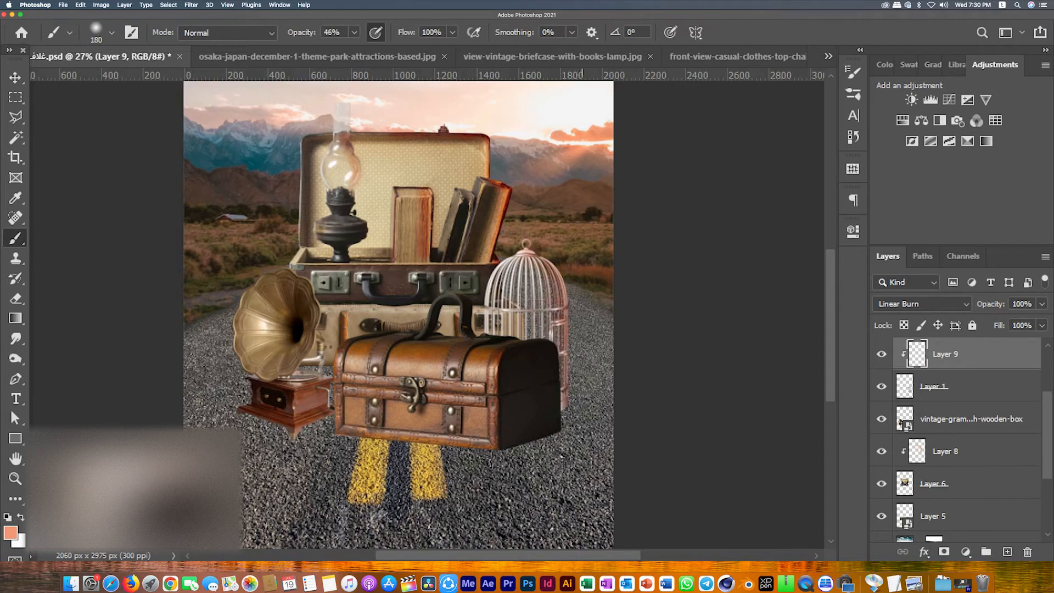
Add a Lighter Color layer clipped to Layer 5 and brush peach on the beige suitcase's end behind the birdcage.
click(943, 513)
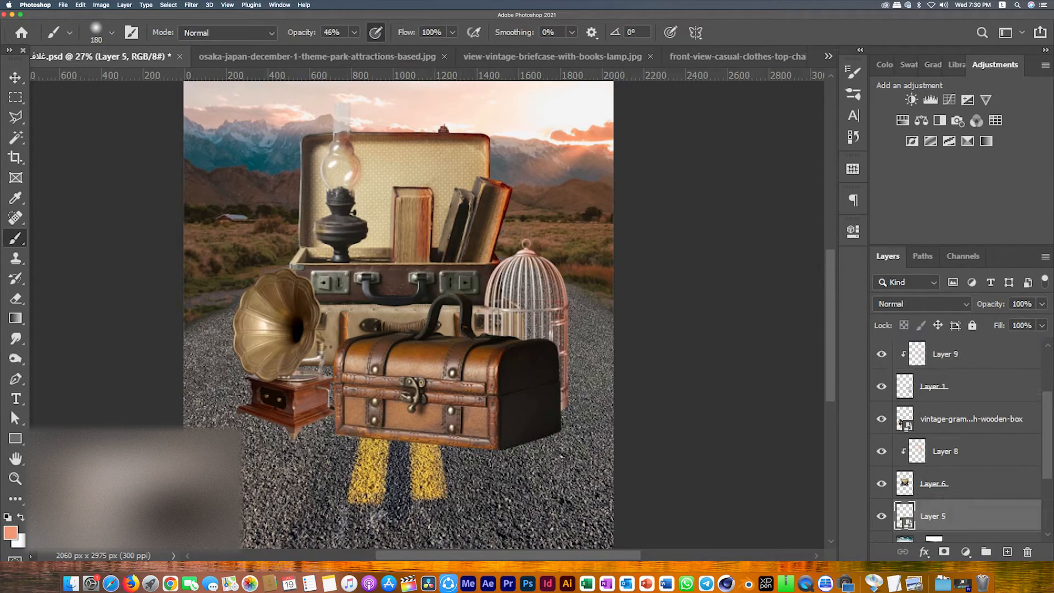
click(1007, 551)
right_click(988, 516)
click(927, 258)
click(921, 304)
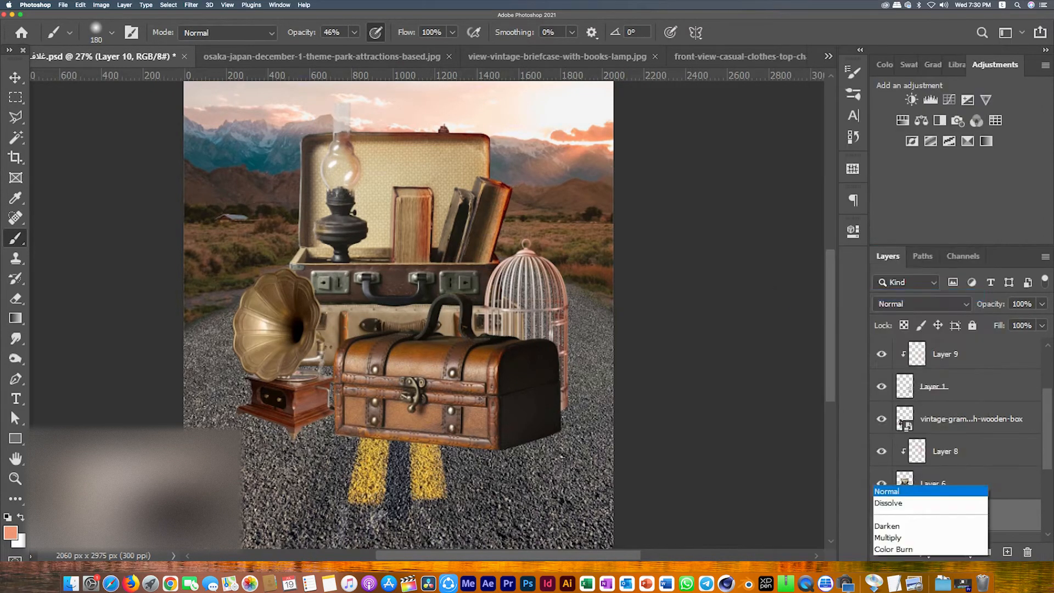
click(922, 339)
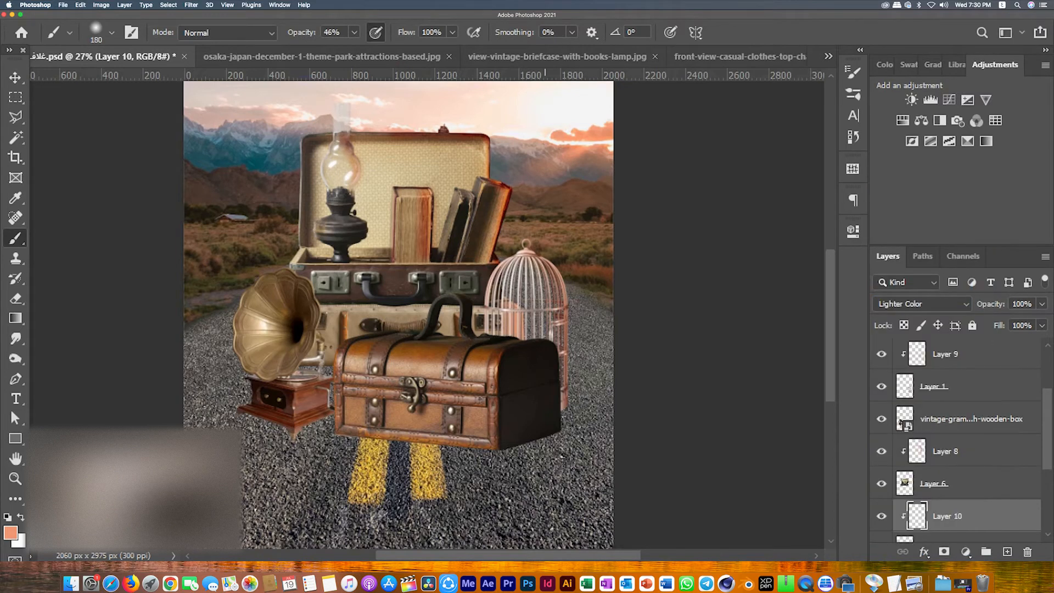
Add a new layer clipped to the leather trunk on Layer 4, set it to Linear Burn and activate the Brush tool.
key(v)
click(467, 373)
click(1006, 552)
right_click(963, 354)
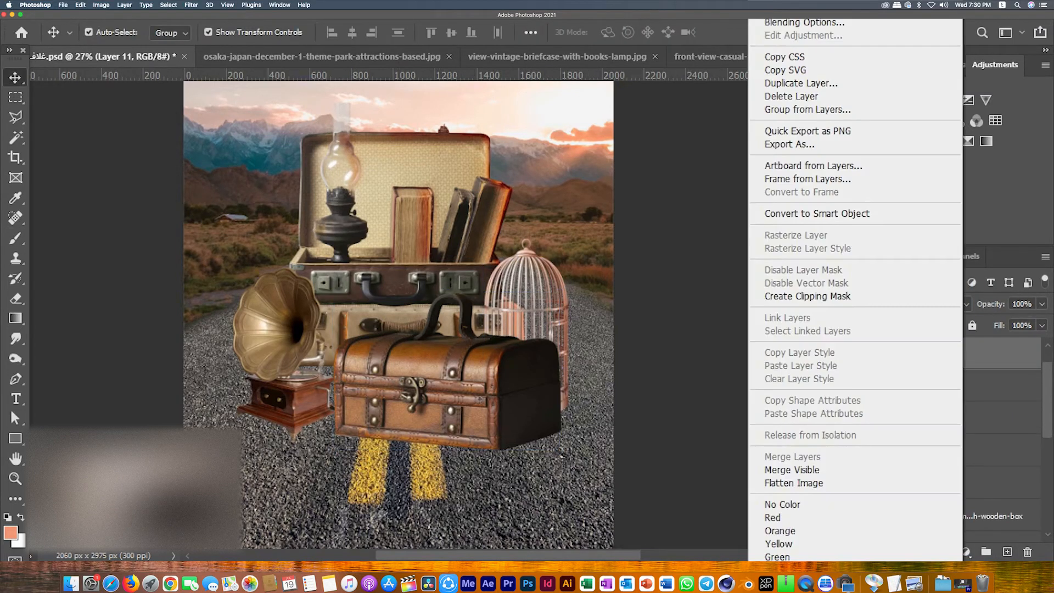
click(900, 296)
click(922, 304)
click(900, 259)
key(b)
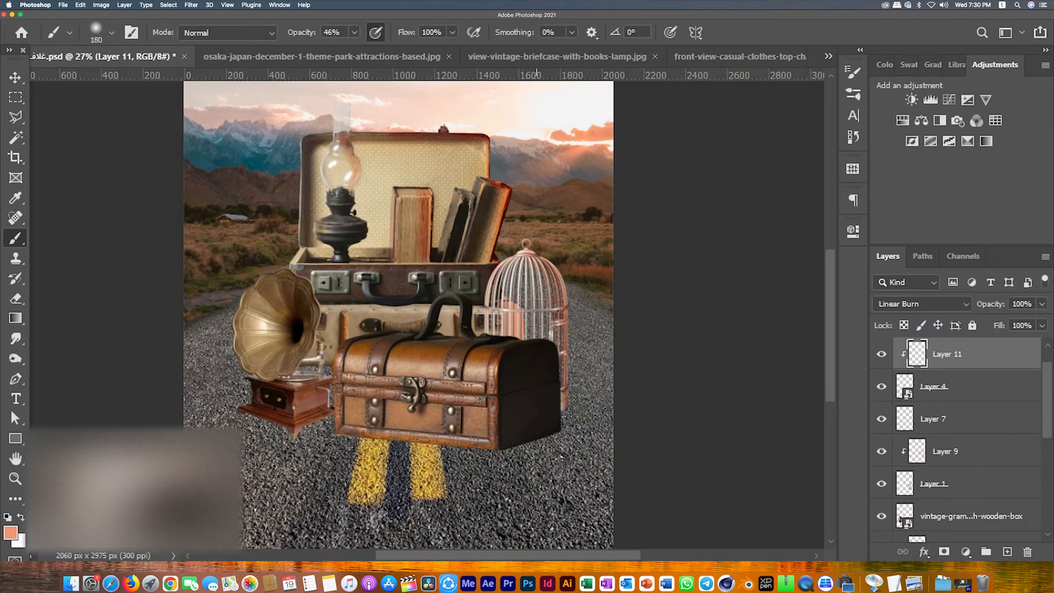
Brush peach shading onto the leather trunk, erase the excess on its dark end, and save the document.
scroll(560, 426, up, 5)
drag(465, 242, 403, 237)
scroll(670, 401, down, 6)
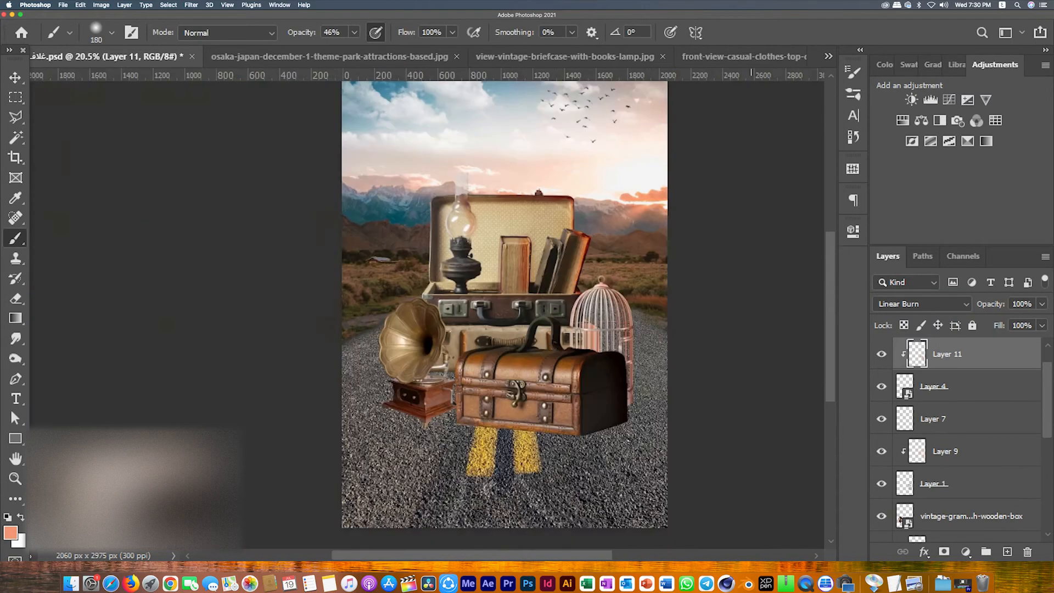
scroll(713, 405, up, 6)
click(15, 298)
drag(416, 329, 416, 411)
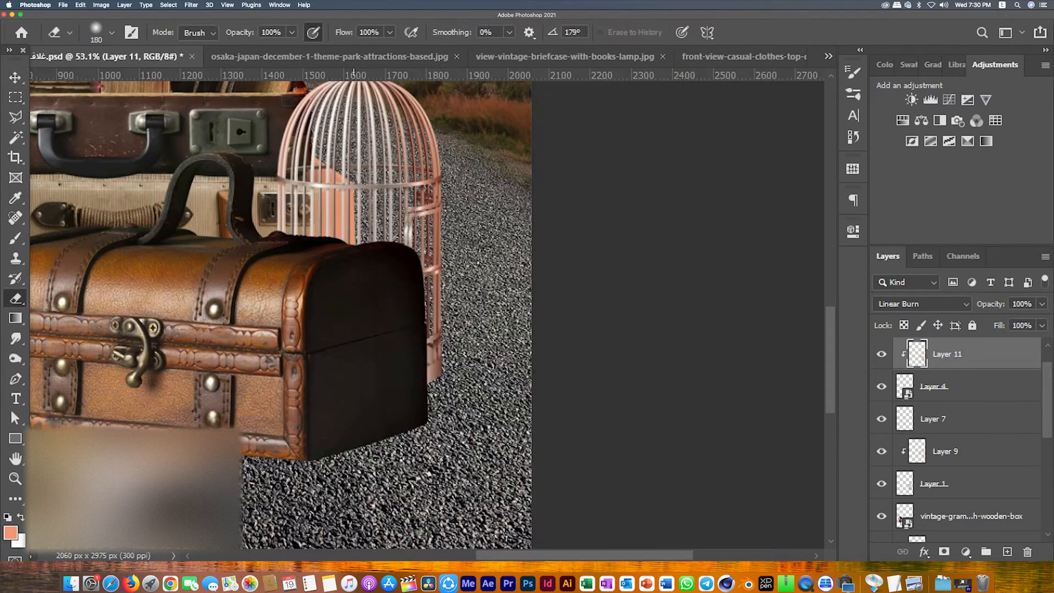
scroll(588, 438, down, 7)
click(16, 78)
key(super+s)
Try a peach stroke over the book suitcase on Layer 8, undo it, and save the document.
super+click(335, 360)
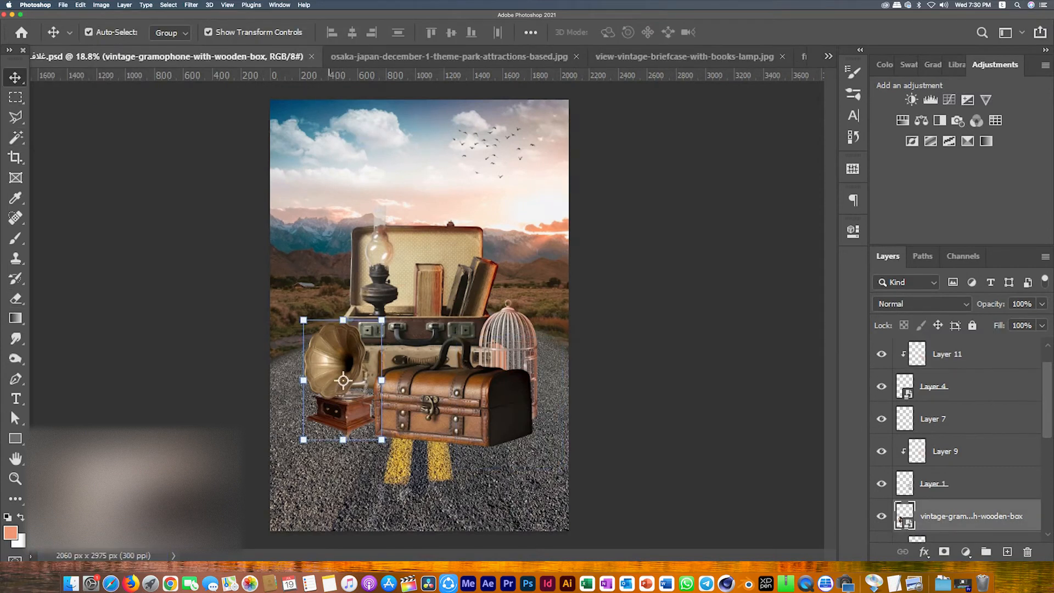
super+click(398, 275)
key(b)
scroll(379, 215, up, 7)
mouse_move(473, 219)
mouse_down()
mouse_move(530, 220)
mouse_move(315, 239)
mouse_move(267, 290)
mouse_up()
key(super+z)
scroll(275, 296, down, 7)
click(15, 78)
key(super+s)
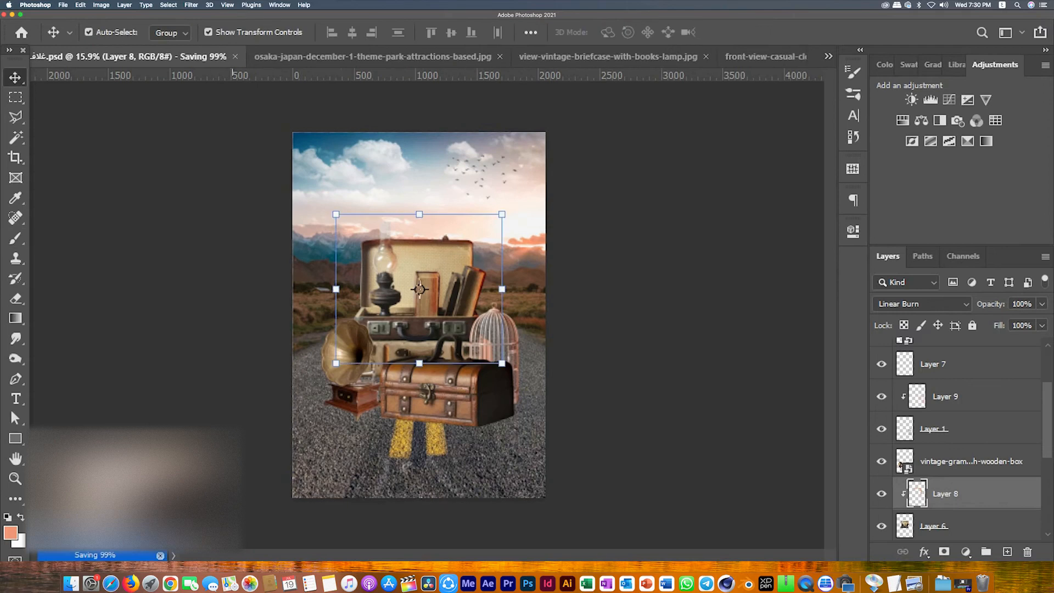
Warp the gramophone, pulling the base's front foot and the right side upward, and apply the transform.
click(347, 356)
scroll(393, 420, up, 7)
scroll(455, 420, down, 3)
scroll(321, 425, up, 1)
drag(321, 427, 329, 504)
key(super+z)
click(665, 32)
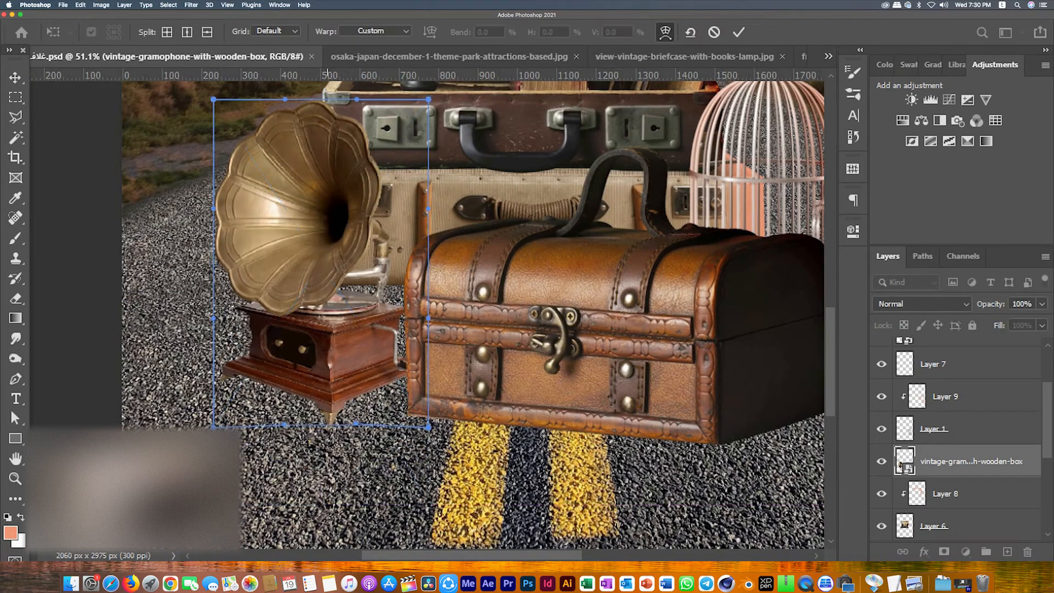
drag(332, 422, 332, 409)
mouse_move(226, 371)
mouse_down()
mouse_move(229, 382)
mouse_move(226, 371)
mouse_up()
drag(428, 318, 427, 289)
key(Return)
scroll(291, 337, down, 5)
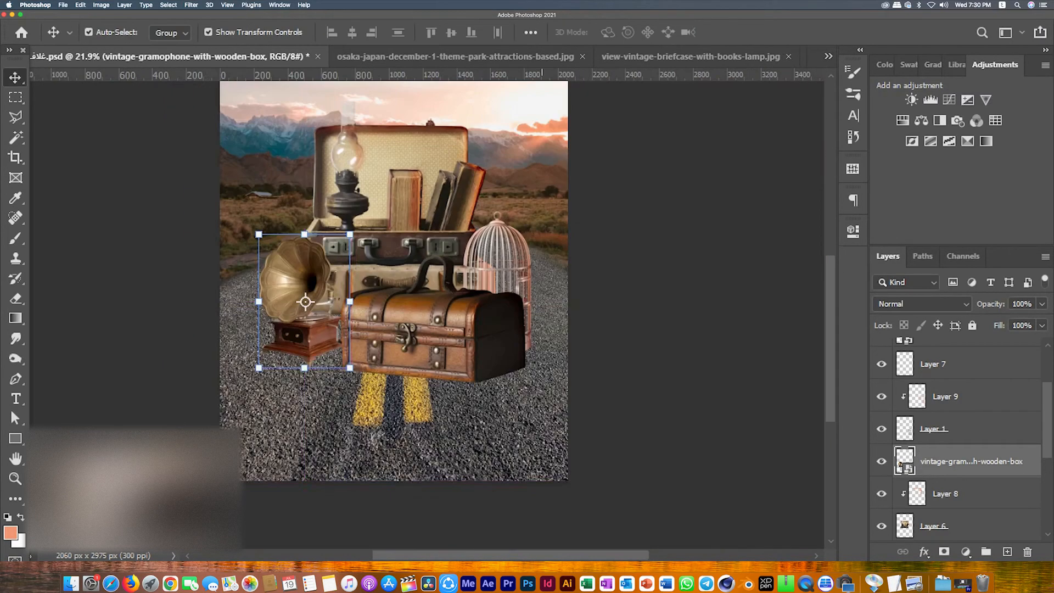
Add a new layer clipped to the gramophone, set it to Linear Burn and activate the Brush tool.
click(1007, 551)
click(923, 304)
click(894, 259)
right_click(975, 461)
click(823, 295)
click(15, 238)
Brush peach light onto the right rim of the gramophone's horn and its curved tube, undoing the last stroke.
scroll(325, 259, up, 8)
mouse_move(252, 170)
mouse_down()
mouse_move(299, 189)
mouse_move(386, 464)
mouse_move(460, 326)
mouse_up()
drag(425, 340, 420, 390)
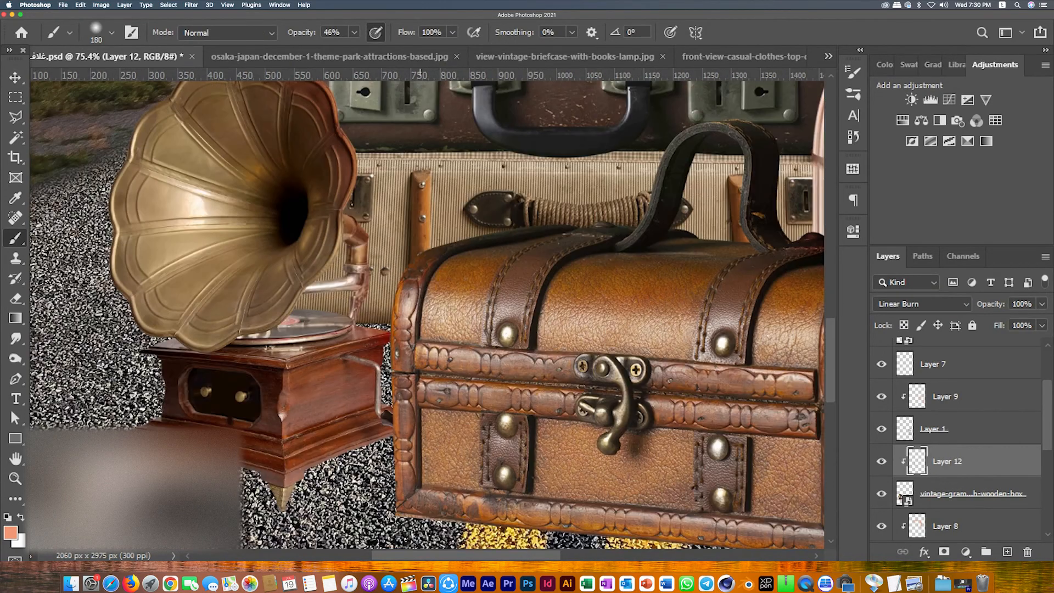
scroll(242, 285, down, 6)
scroll(291, 246, up, 2)
drag(291, 242, 328, 242)
key(ctrl+z)
Reduce the brush to 84 px and deepen the peach tint on the gramophone's horn rim and tube.
click(111, 33)
drag(141, 82, 127, 83)
drag(357, 140, 335, 145)
drag(400, 301, 427, 295)
drag(425, 259, 426, 287)
scroll(434, 324, down, 5)
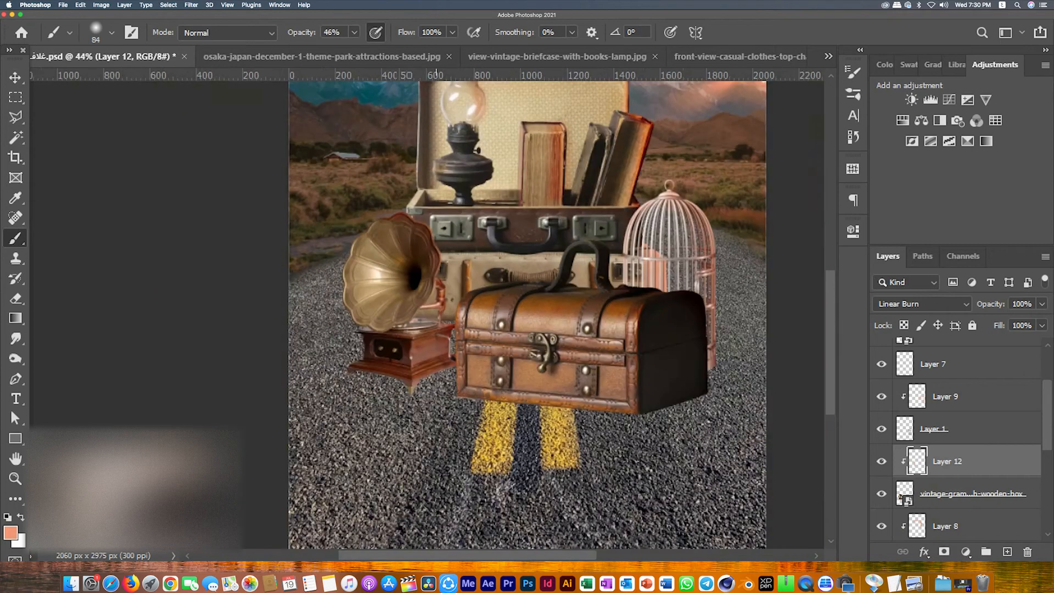
Brush peach light onto the right side and knobs of the gramophone's wooden base.
scroll(421, 373, up, 7)
drag(391, 258, 452, 251)
drag(427, 299, 451, 307)
scroll(450, 308, down, 4)
scroll(299, 296, up, 4)
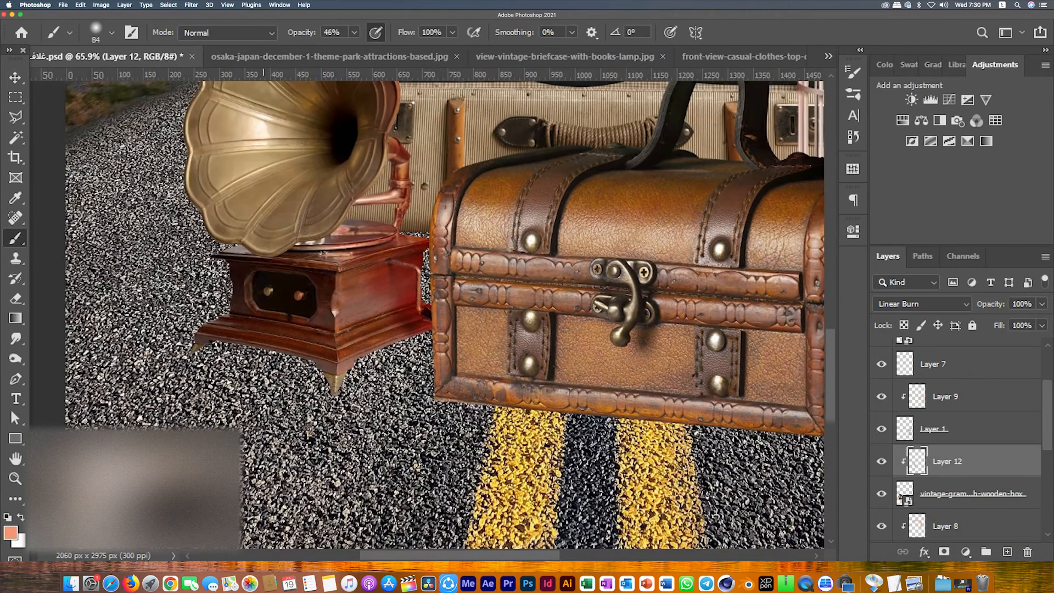
scroll(332, 382, up, 3)
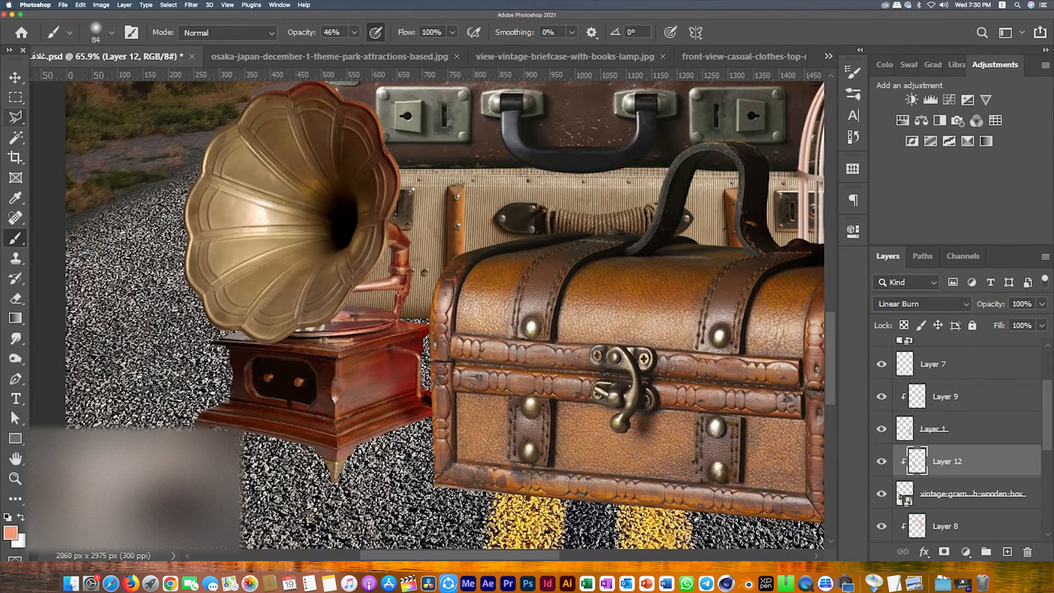
Save the document and add a Linear Burn layer clipped to the leather trunk.
key(e)
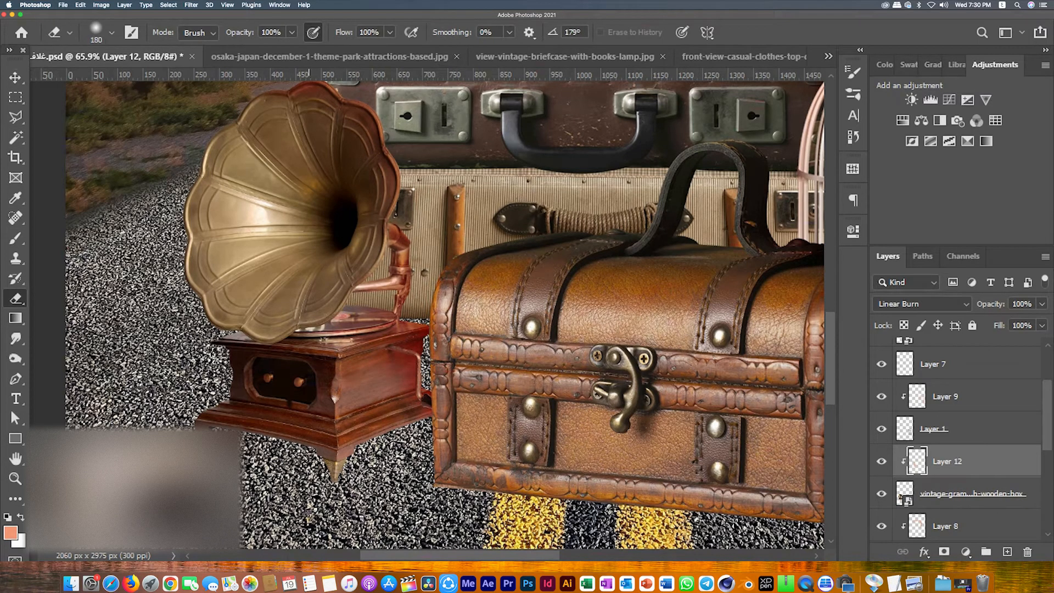
key(b)
key(super+0)
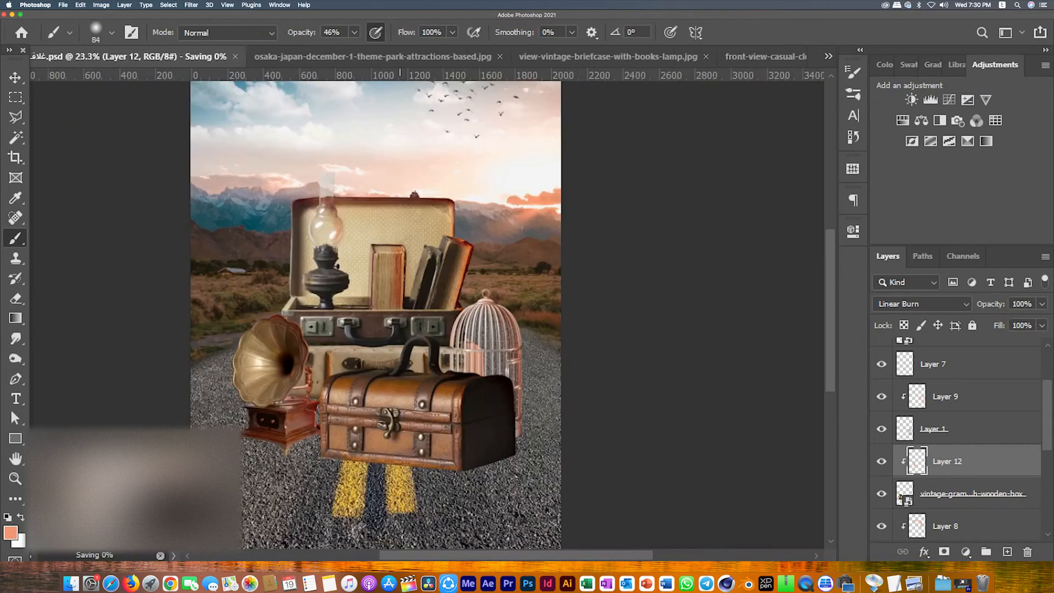
super+click(411, 434)
scroll(411, 439, up, 8)
click(447, 307)
key(Escape)
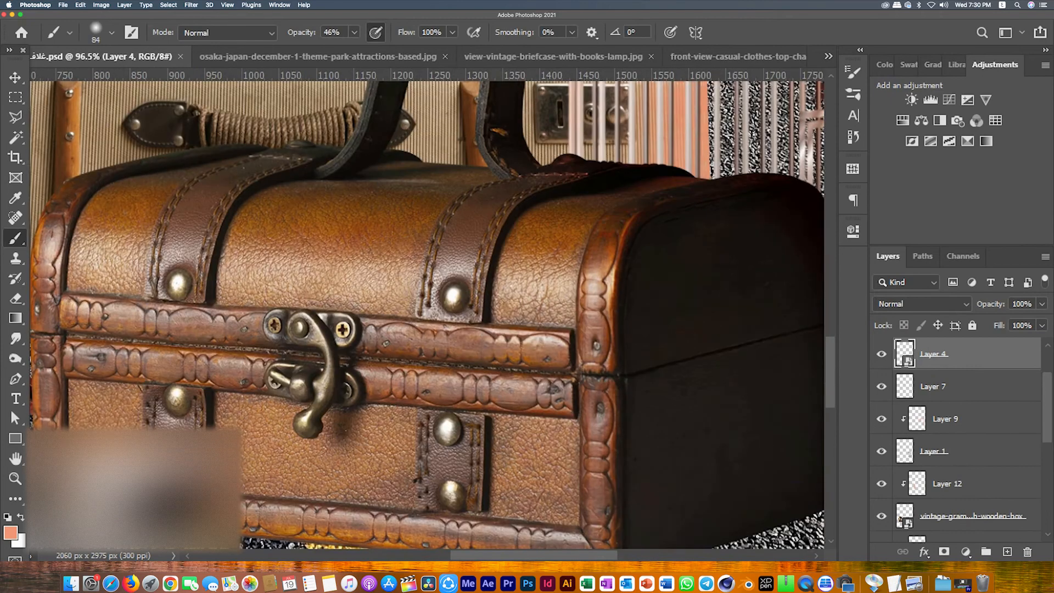
scroll(947, 386, up, 2)
click(947, 386)
click(451, 296)
click(445, 431)
click(452, 498)
scroll(566, 334, down, 8)
scroll(394, 362, up, 8)
click(410, 239)
key(super+z)
key(super+z)
key(super+z)
key(super+z)
Adjust the brush size and brush peach light onto the metal rivets of the trunk's straps.
click(111, 33)
drag(127, 83, 111, 83)
drag(414, 237, 407, 246)
click(409, 358)
click(687, 254)
click(680, 387)
click(686, 449)
drag(684, 453, 683, 461)
click(407, 421)
scroll(538, 269, down, 8)
scroll(603, 278, up, 10)
drag(311, 339, 394, 351)
scroll(308, 351, down, 8)
click(111, 32)
Partly erase the peach tint from the two lower rivets on the trunk's left strap with a 77 px Eraser.
key(v)
click(415, 181)
scroll(414, 219, down, 5)
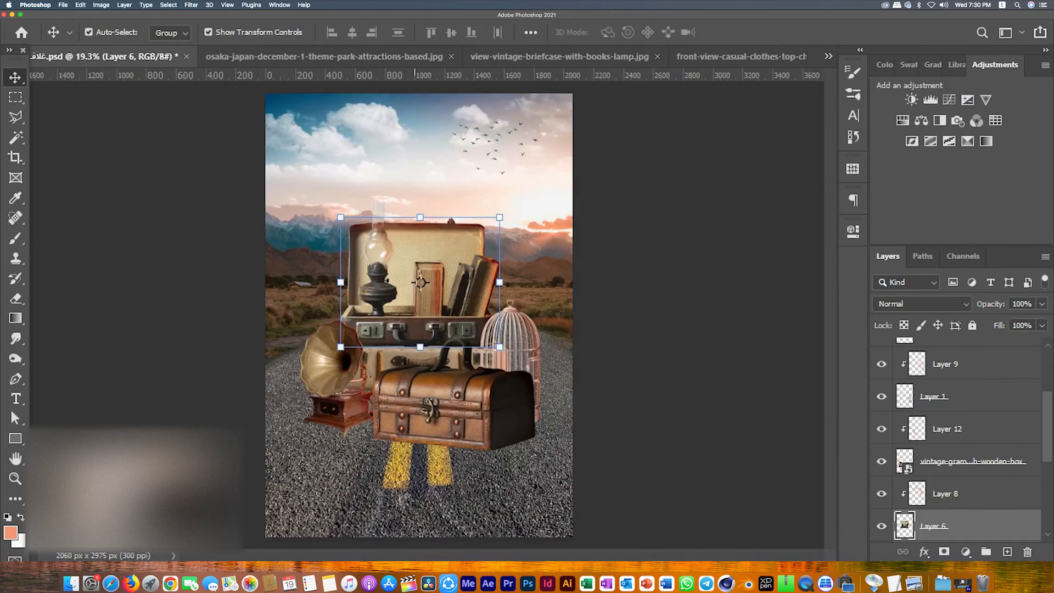
scroll(415, 449, up, 10)
scroll(371, 159, down, 8)
click(116, 242)
scroll(408, 277, up, 10)
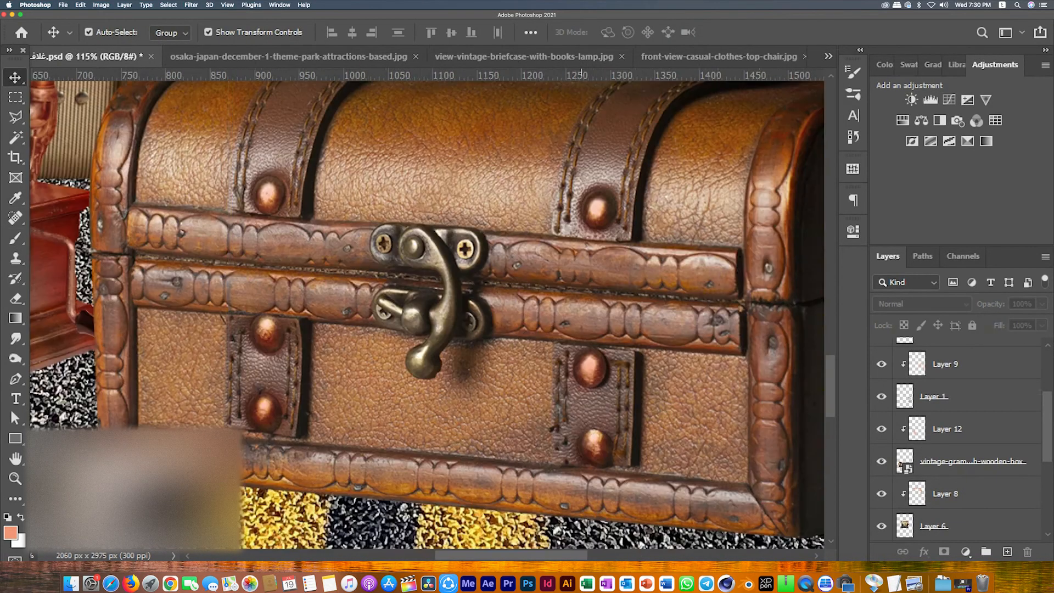
click(590, 368)
key(e)
click(111, 32)
drag(267, 343, 263, 409)
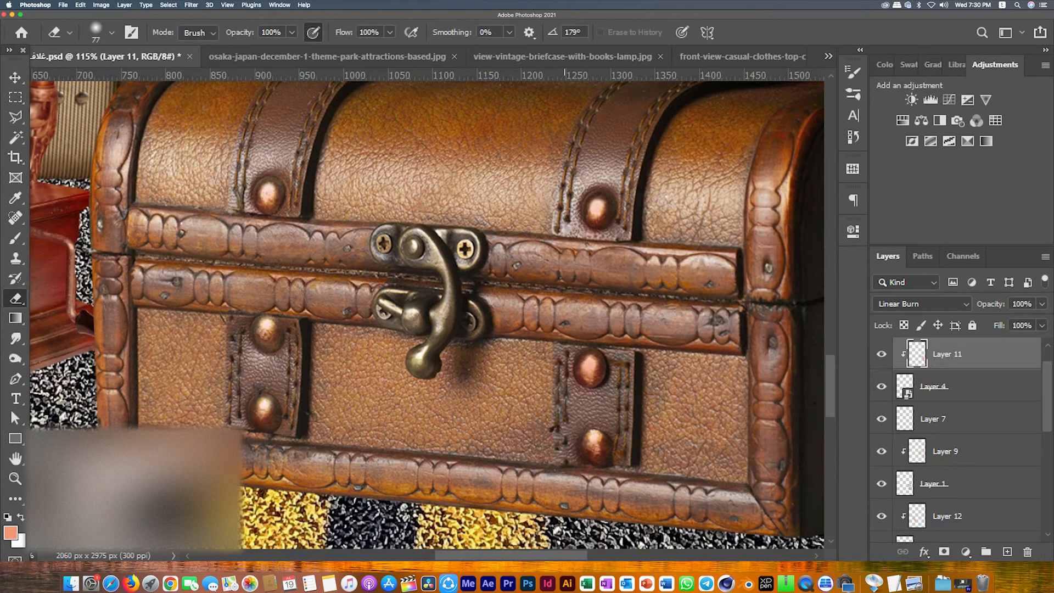
Save the document and add a new layer above the road-forest layer, beneath all the vintage objects.
scroll(590, 444, down, 10)
key(v)
key(ctrl+s)
click(968, 515)
click(1007, 551)
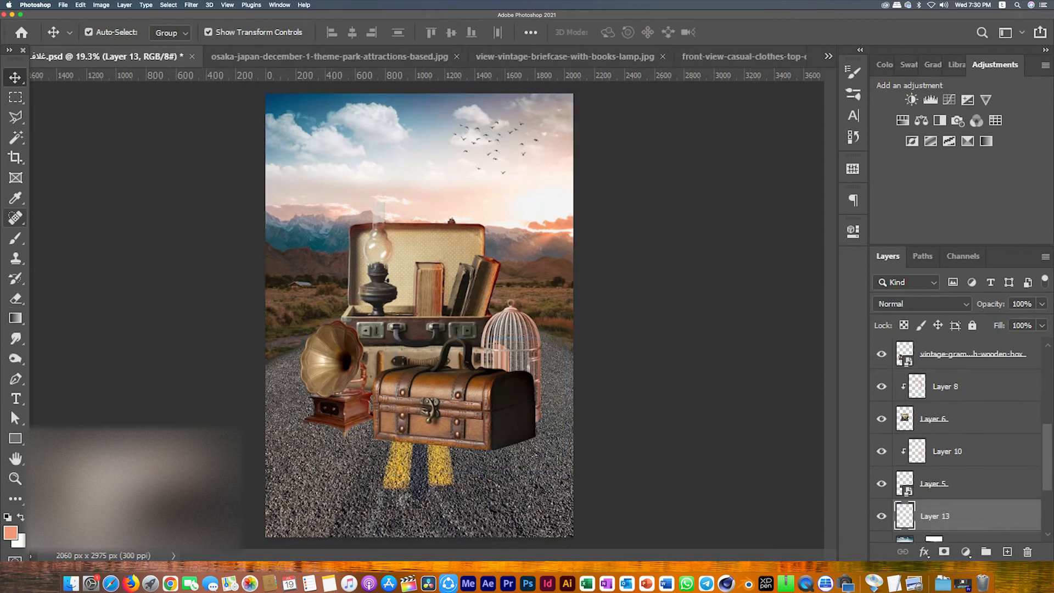
Paint a black shadow on the road beneath the trunk with a flattened 495 px brush.
key(b)
key(d)
click(112, 33)
drag(47, 70, 47, 83)
drag(109, 82, 128, 82)
key(Return)
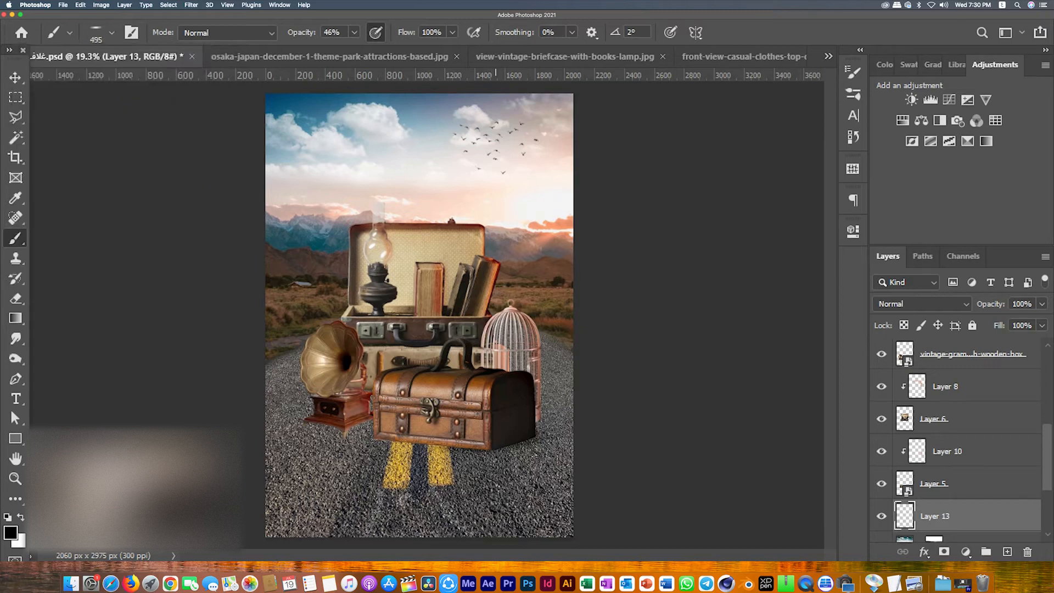
scroll(488, 464, up, 8)
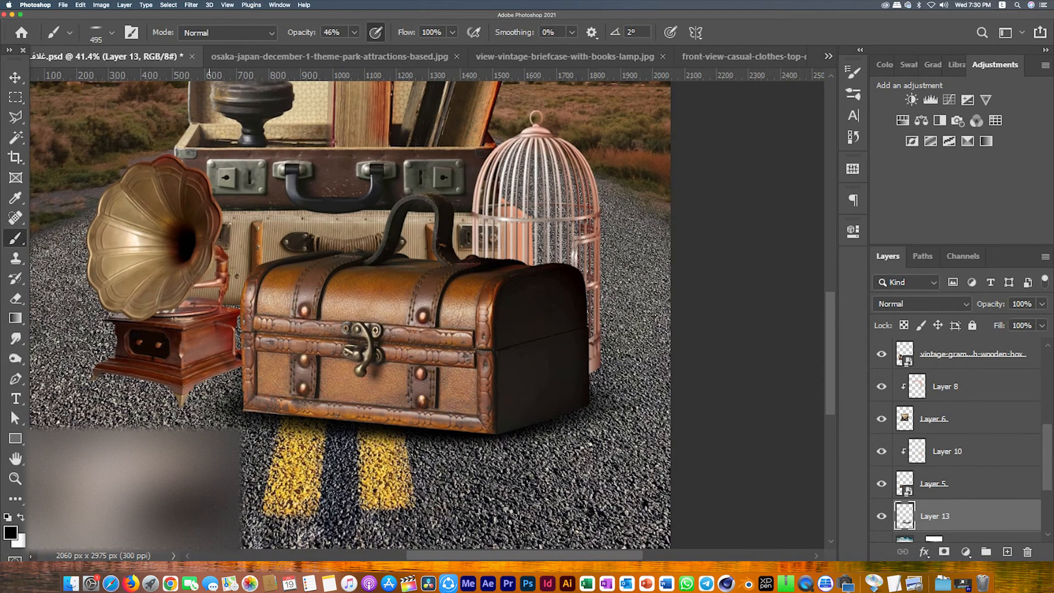
Add a new layer clipped to the trunk beneath its tint layer and brush black along the trunk's bottom edge.
click(934, 483)
click(881, 483)
click(882, 484)
click(881, 354)
click(881, 354)
scroll(882, 357, up, 7)
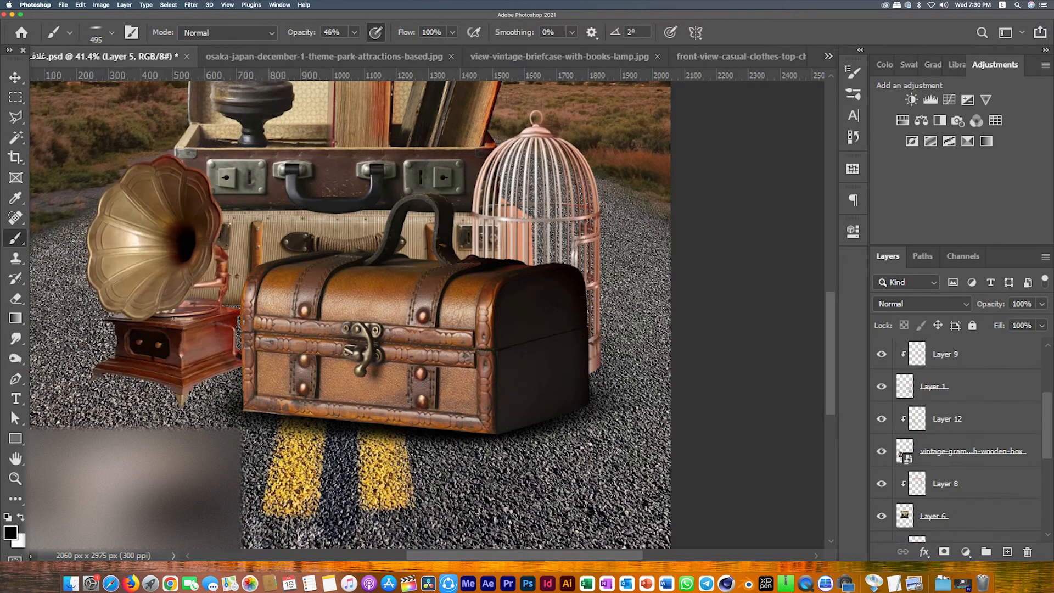
click(881, 419)
click(941, 418)
click(1007, 552)
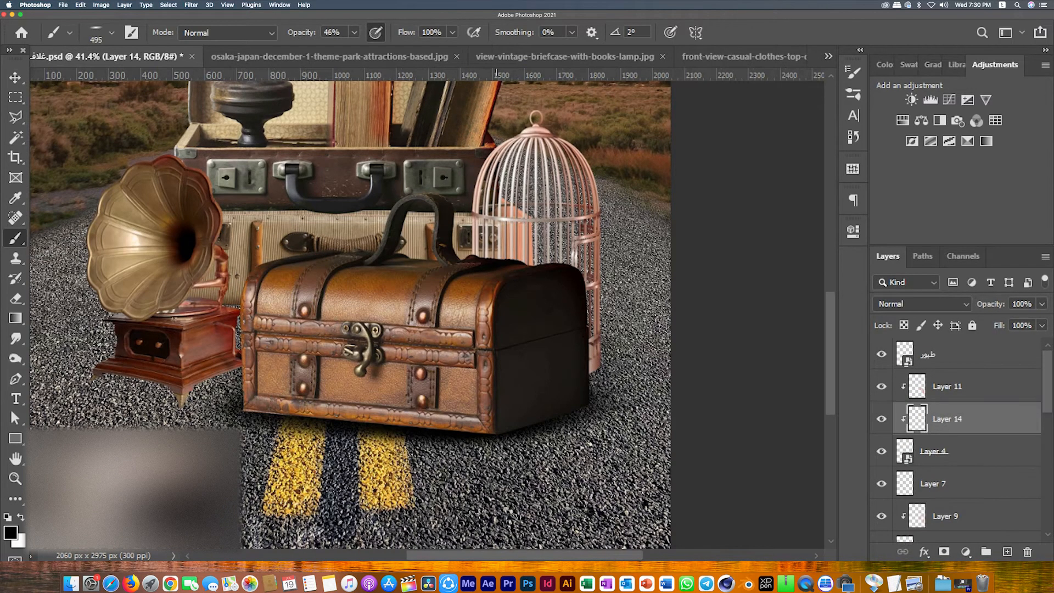
drag(424, 422, 196, 417)
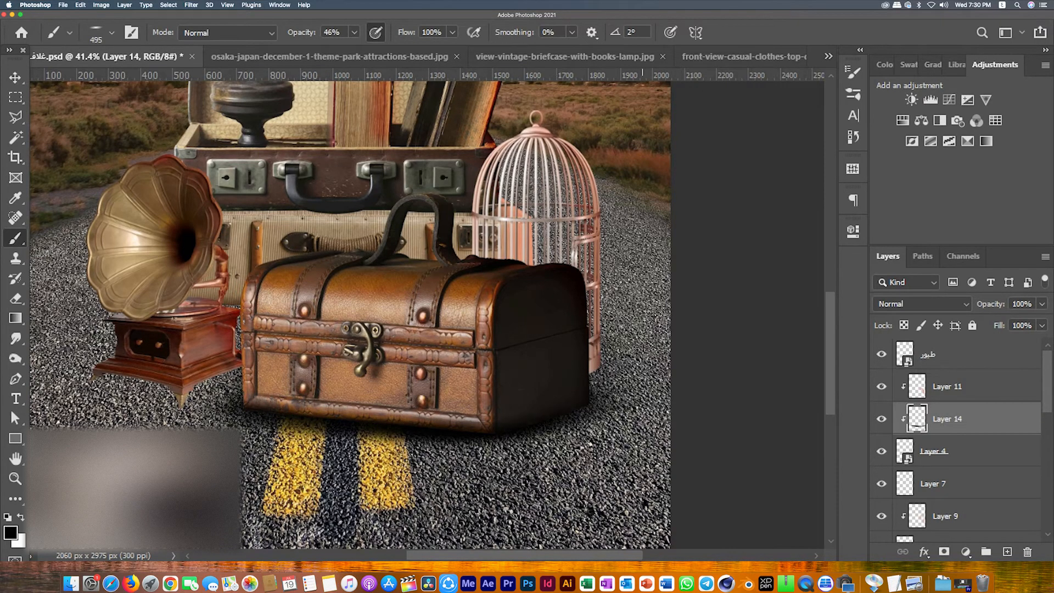
Select the road shadow layer and darken the road below the trunk with a 1102 px brush at 22% opacity.
scroll(642, 373, down, 6)
scroll(642, 373, up, 4)
scroll(642, 373, down, 7)
scroll(955, 439, down, 7)
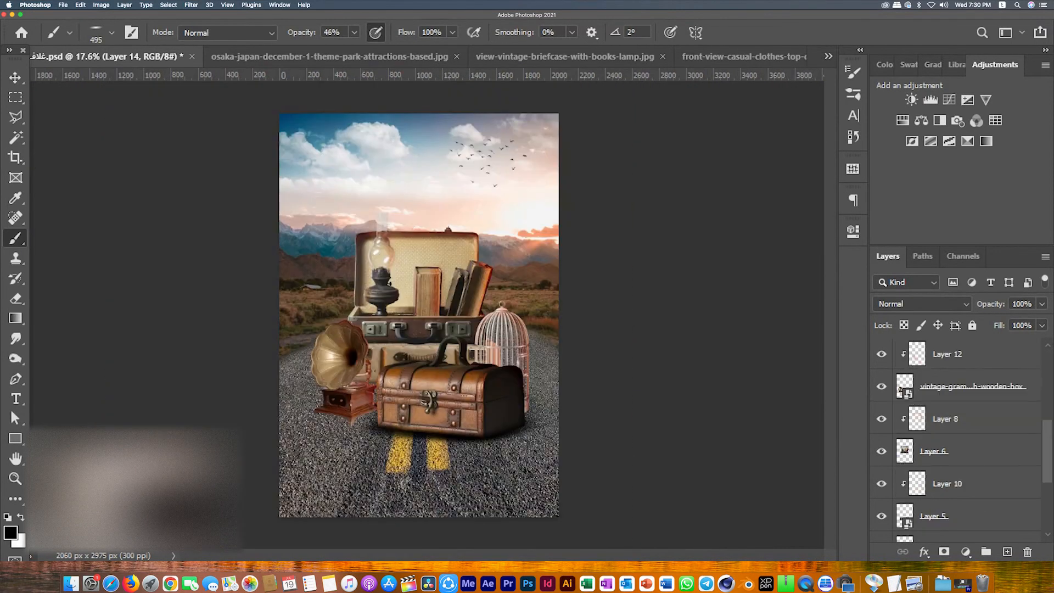
scroll(955, 417, down, 5)
click(955, 396)
drag(303, 33, 301, 32)
click(112, 33)
drag(156, 82, 175, 82)
click(393, 445)
key(super+z)
mouse_move(407, 453)
mouse_down()
mouse_move(384, 472)
mouse_move(335, 476)
mouse_up()
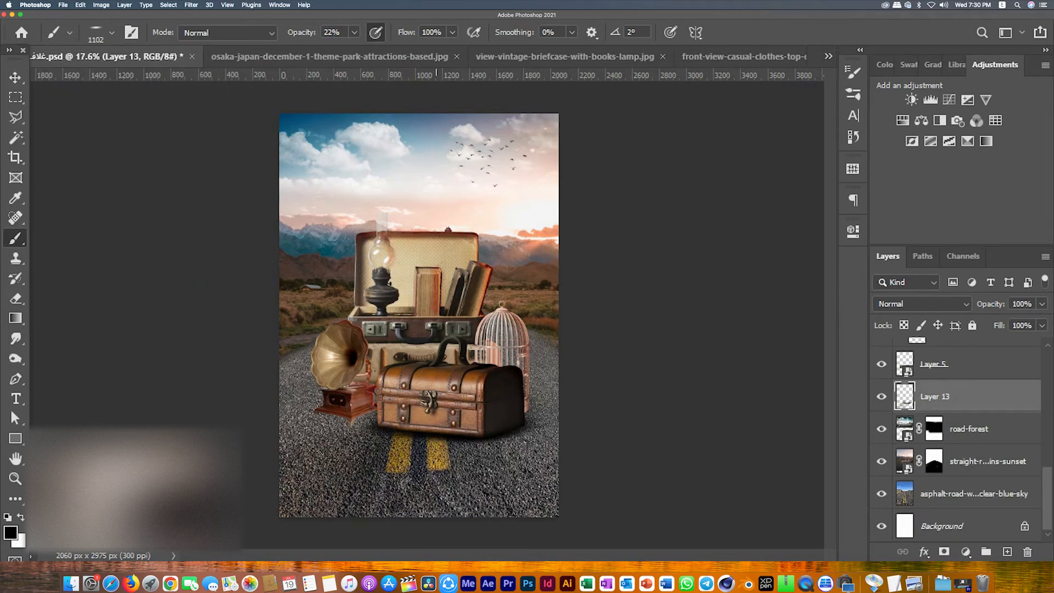
Extend the soft black shading over the road below the gramophone and trunk, undoing unwanted strokes, and save the document.
click(435, 462)
key(super+z)
click(464, 463)
key(super+z)
key(super+z)
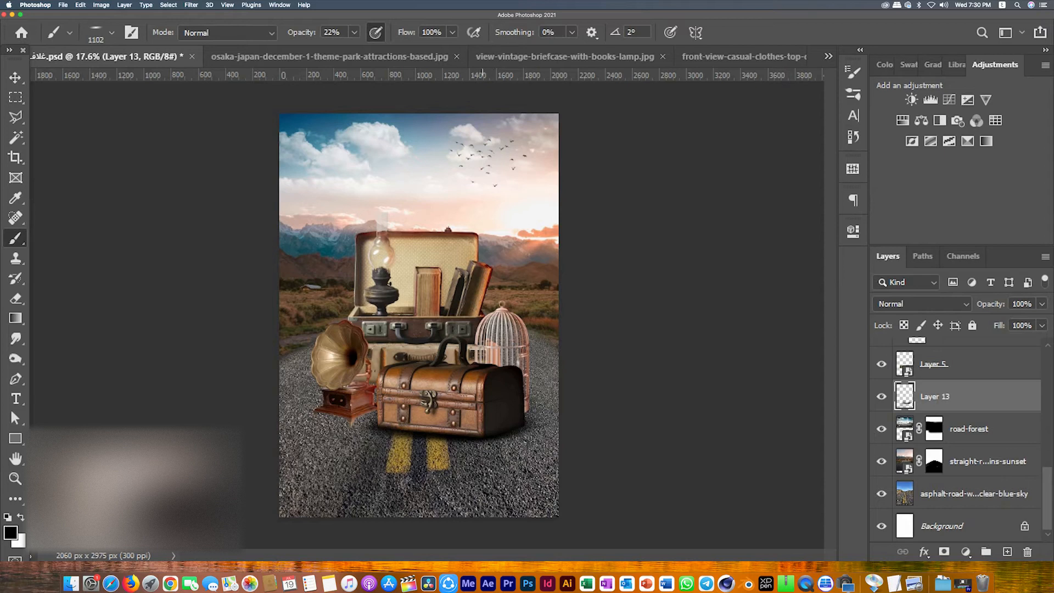
drag(453, 477, 425, 479)
key(super+z)
drag(336, 432, 329, 472)
scroll(310, 446, up, 5)
key(super+s)
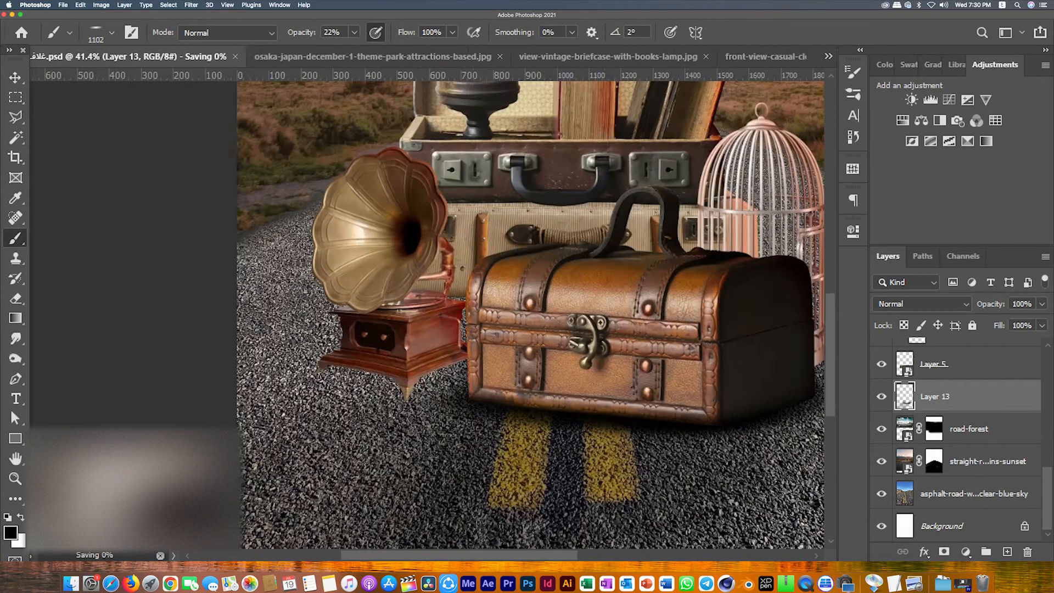
Add a new clipped layer directly above the gramophone, below its peach tint layer.
key(v)
click(384, 329)
click(952, 386)
key(alt+bracketright)
key(alt+bracketright)
key(e)
scroll(960, 439, down, 10)
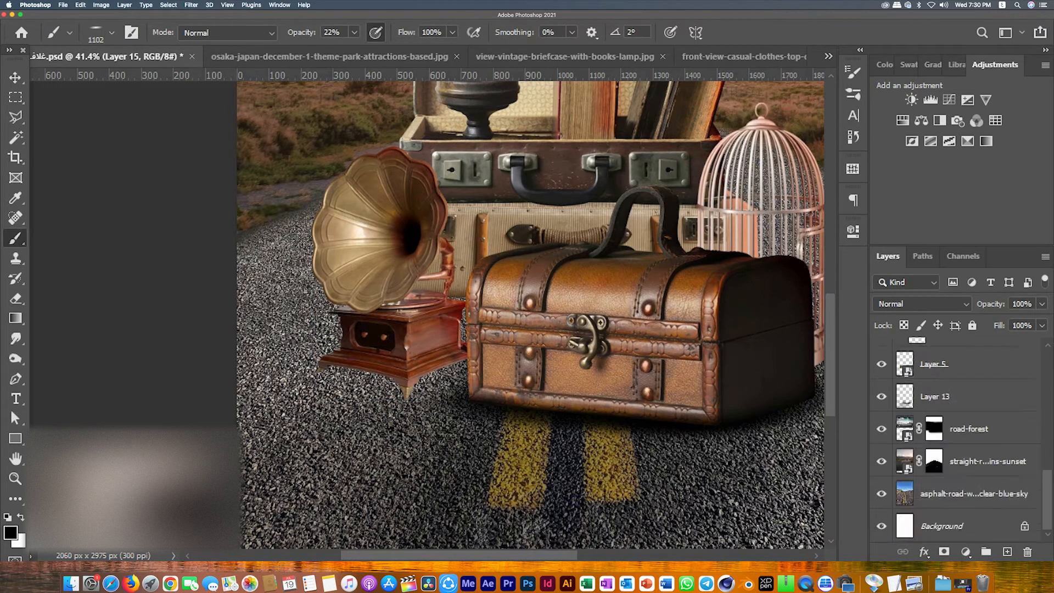
Paint a black shadow around the gramophone's base on the road shadow layer with a 480 px brush.
click(934, 396)
click(112, 33)
drag(144, 80, 132, 80)
click(404, 379)
mouse_move(403, 378)
mouse_down()
mouse_move(343, 377)
mouse_move(434, 375)
mouse_up()
drag(351, 409, 299, 423)
mouse_move(363, 381)
mouse_down()
mouse_move(103, 384)
mouse_move(290, 384)
mouse_up()
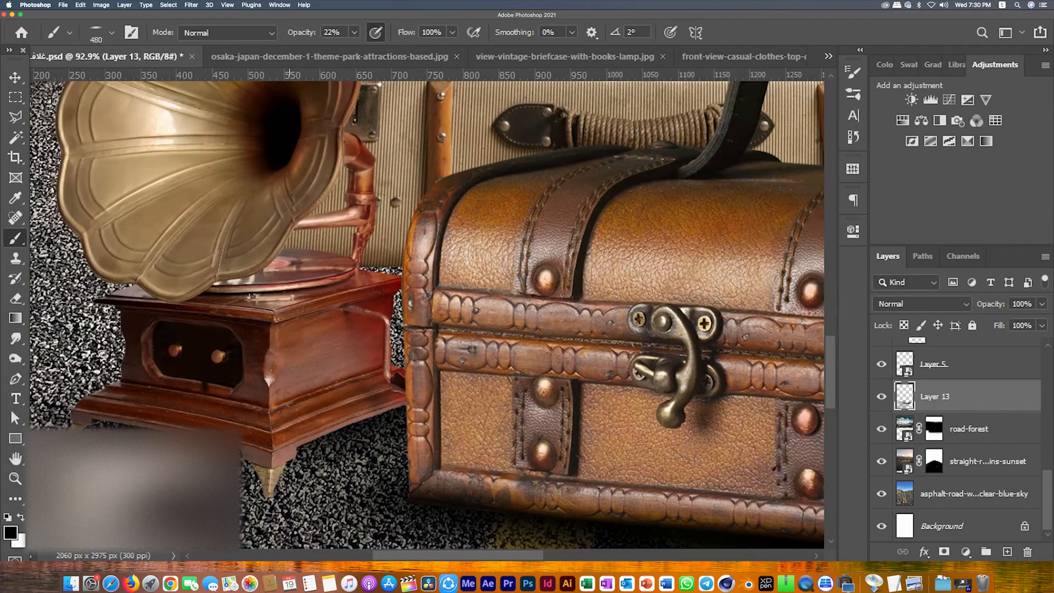
Brush black onto the lower edge and foot of the gramophone's wooden base on its clipped layer, using an 81 px brush.
click(15, 77)
click(308, 351)
click(971, 418)
click(946, 386)
click(15, 238)
click(112, 33)
drag(132, 83, 126, 82)
key(Return)
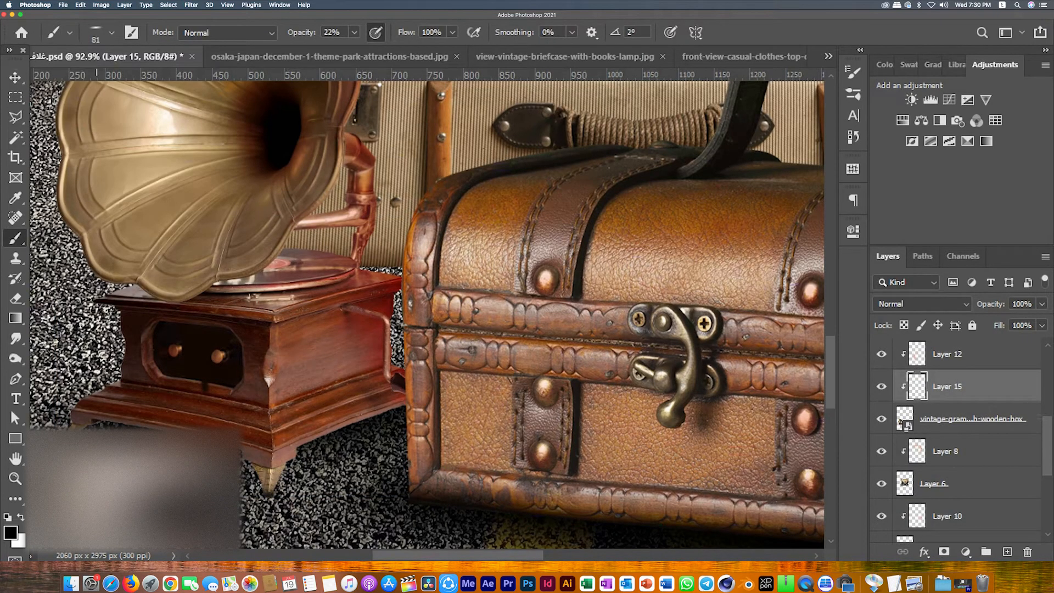
drag(269, 476, 679, 218)
scroll(395, 337, down, 8)
drag(406, 335, 274, 378)
Darken the gramophone's wooden base further with a 180 px brush and reselect the road shadow layer.
click(112, 33)
drag(126, 83, 155, 82)
key(Return)
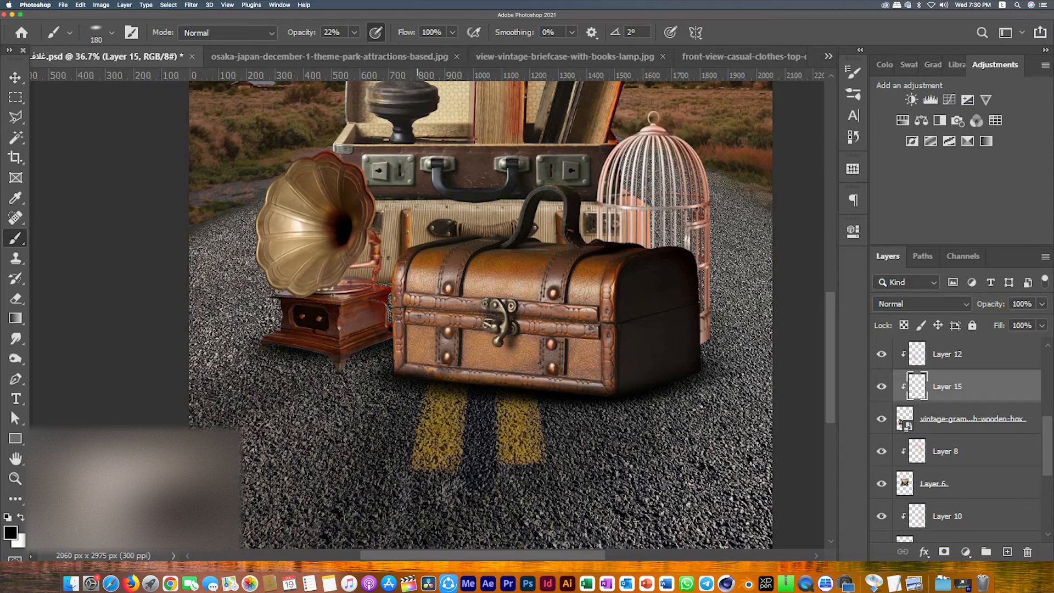
drag(384, 325, 341, 351)
scroll(502, 244, down, 5)
super+click(502, 332)
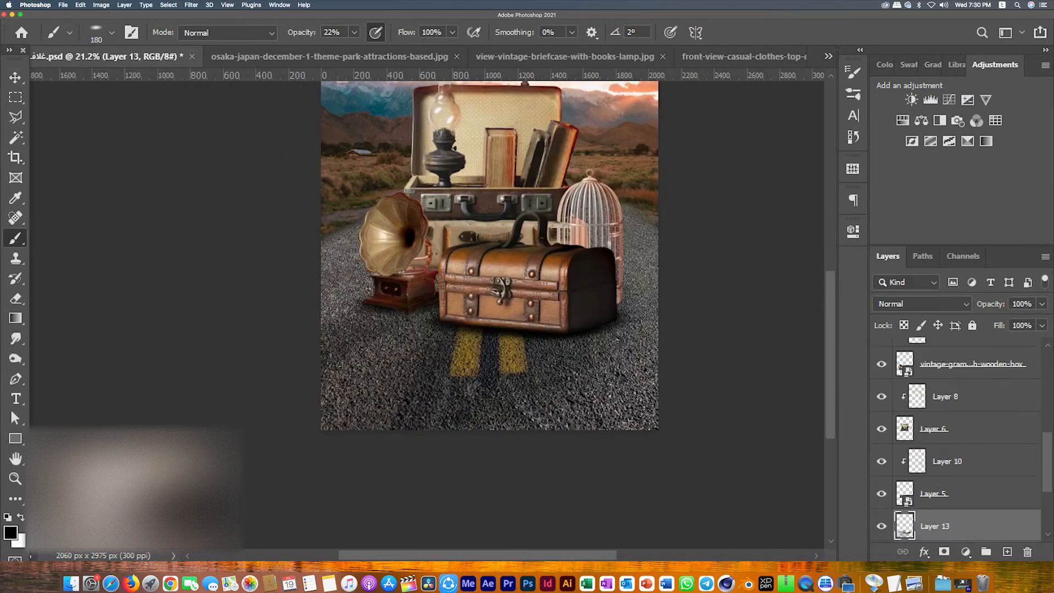
scroll(389, 315, up, 8)
drag(465, 330, 470, 325)
drag(266, 277, 281, 282)
scroll(555, 318, down, 7)
key(super+z)
key(super+z)
key(super+z)
Paint a tight contact shadow around the gramophone's feet with a 37 px brush and save the document.
click(111, 32)
click(104, 82)
key(Return)
scroll(524, 326, up, 8)
mouse_move(507, 290)
mouse_down()
mouse_move(486, 250)
mouse_move(544, 256)
mouse_up()
drag(299, 224, 279, 230)
key(super+0)
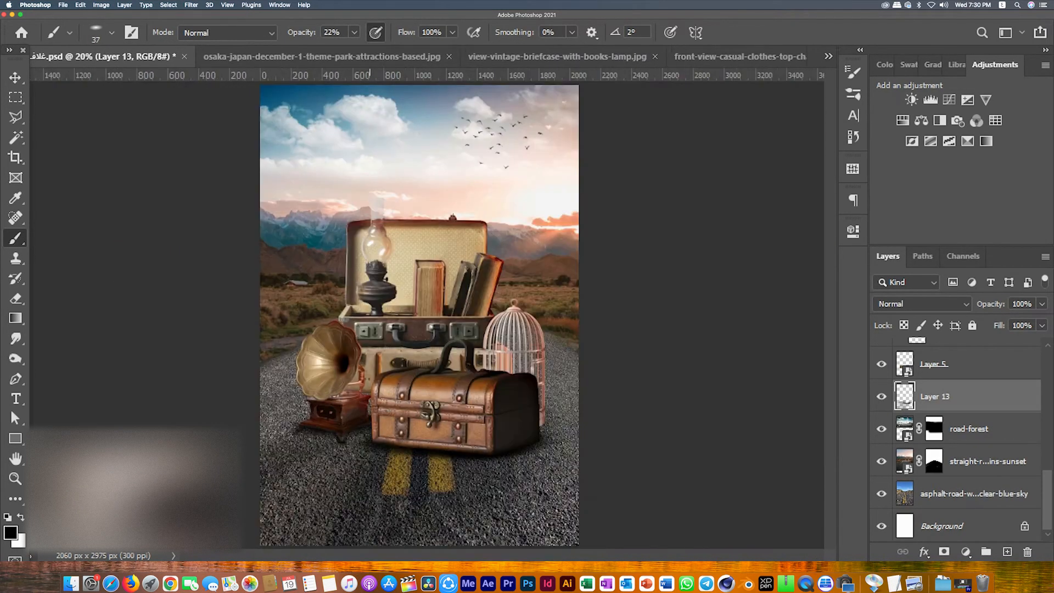
scroll(560, 318, up, 1)
key(super+s)
key(v)
key(shift+plus)
key(shift+plus)
key(shift+plus)
key(shift+plus)
key(shift+plus)
click(569, 351)
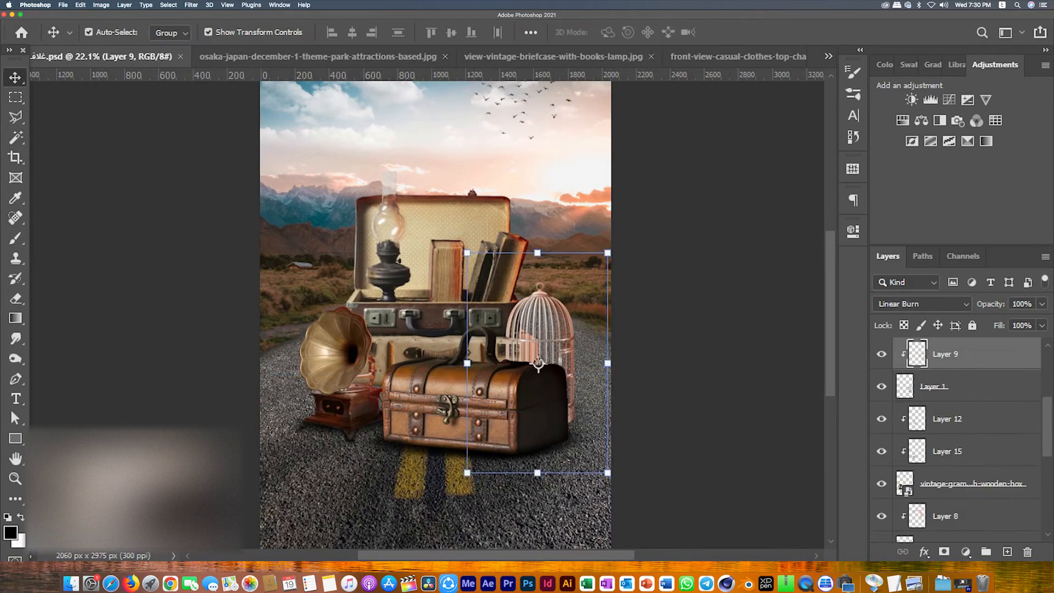
key(super+z)
Paint a soft shadow on the road beneath the birdcage with a 511 px brush.
click(15, 238)
click(111, 32)
click(141, 82)
drag(141, 82, 158, 82)
click(547, 420)
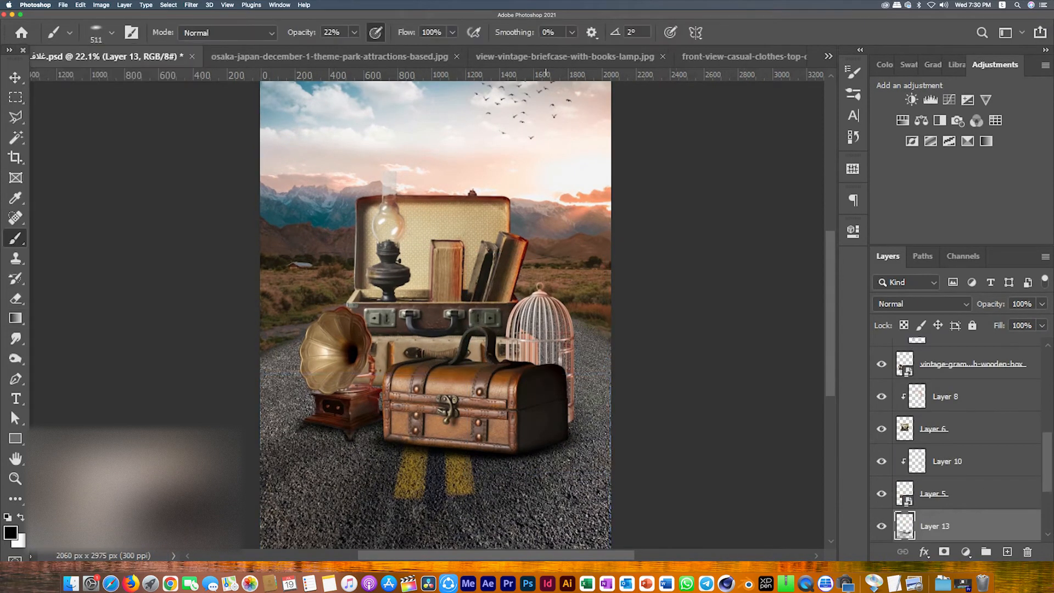
scroll(550, 461, up, 4)
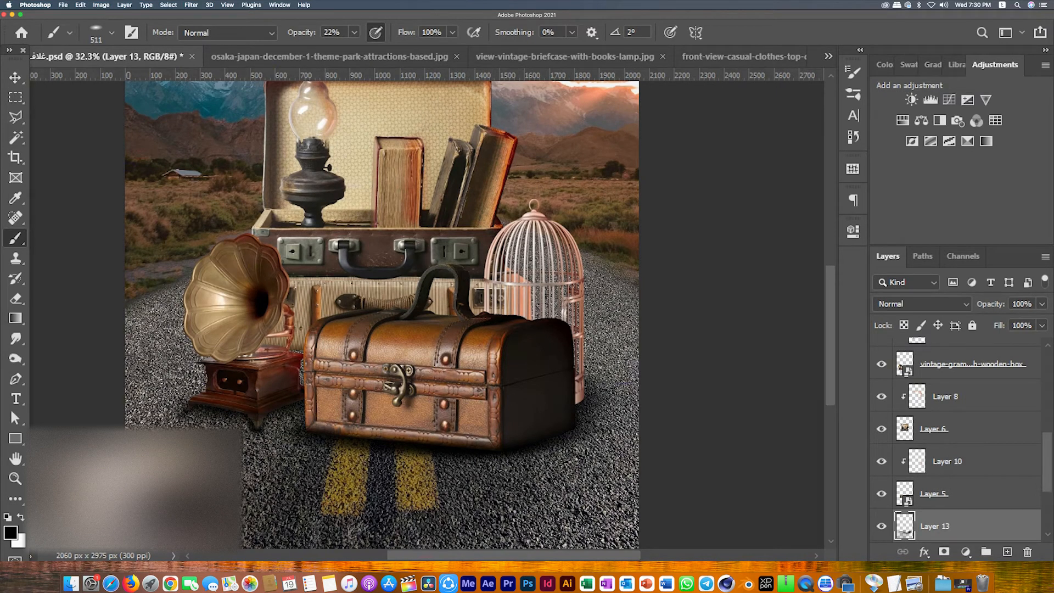
Add a new layer clipped to the birdcage beneath its tint layer and brush black over the cage's lower part.
scroll(960, 439, up, 1)
super+click(527, 283)
super+click(528, 283)
key(super+alt+shift+n)
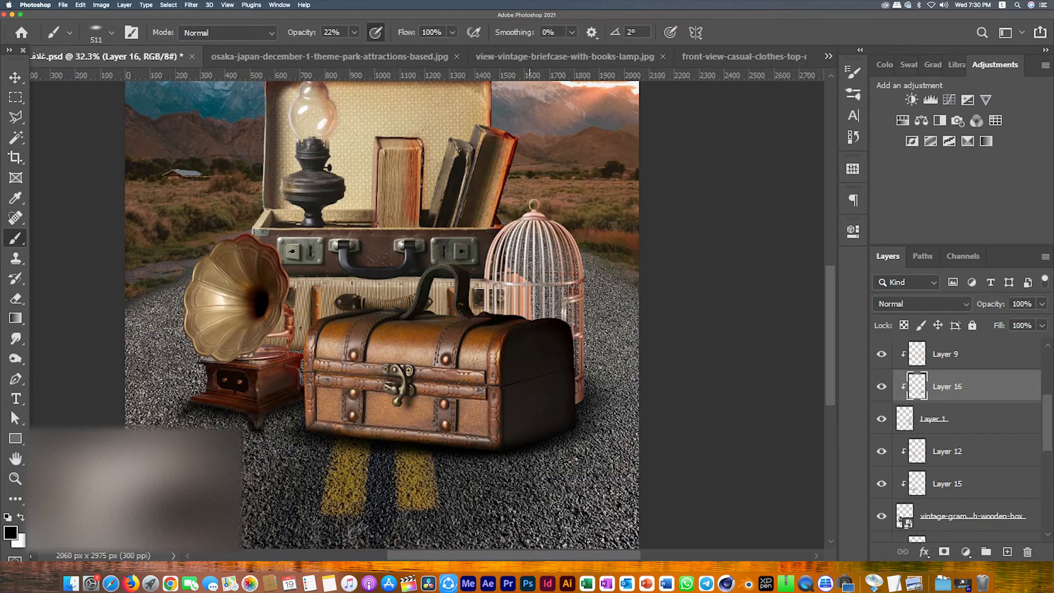
mouse_move(510, 327)
mouse_down()
mouse_move(563, 323)
mouse_move(516, 291)
mouse_move(543, 252)
mouse_up()
Erase the excess shadow on the road beside the birdcage on the road shadow layer and save the document.
scroll(469, 373, down, 6)
scroll(483, 362, up, 5)
scroll(486, 402, up, 4)
click(16, 298)
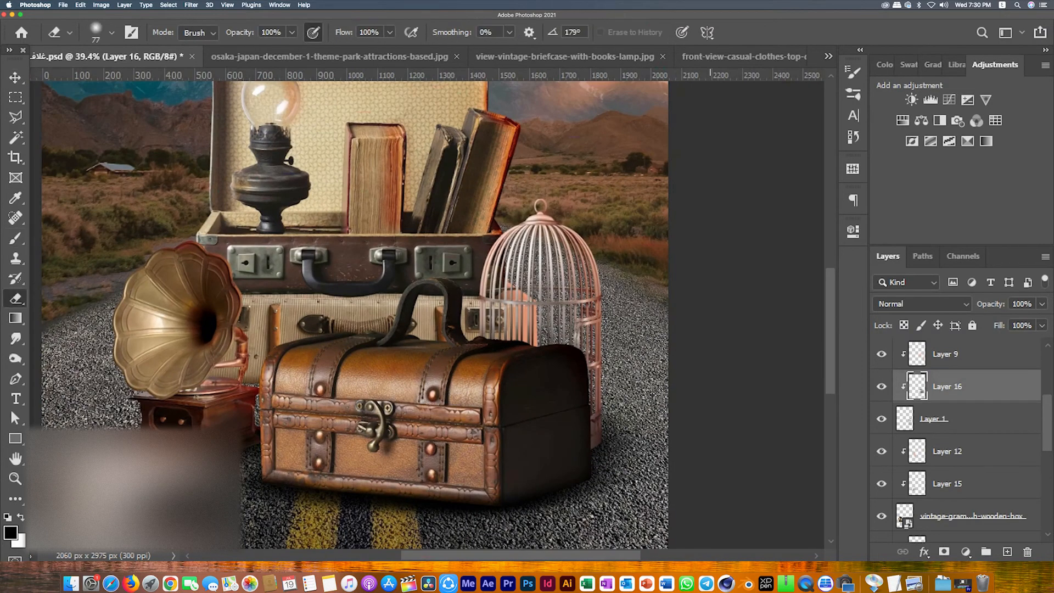
click(111, 33)
click(112, 32)
scroll(960, 417, down, 5)
click(958, 396)
drag(633, 409, 648, 464)
key(super+0)
key(super+s)
key(v)
drag(711, 302, 671, 319)
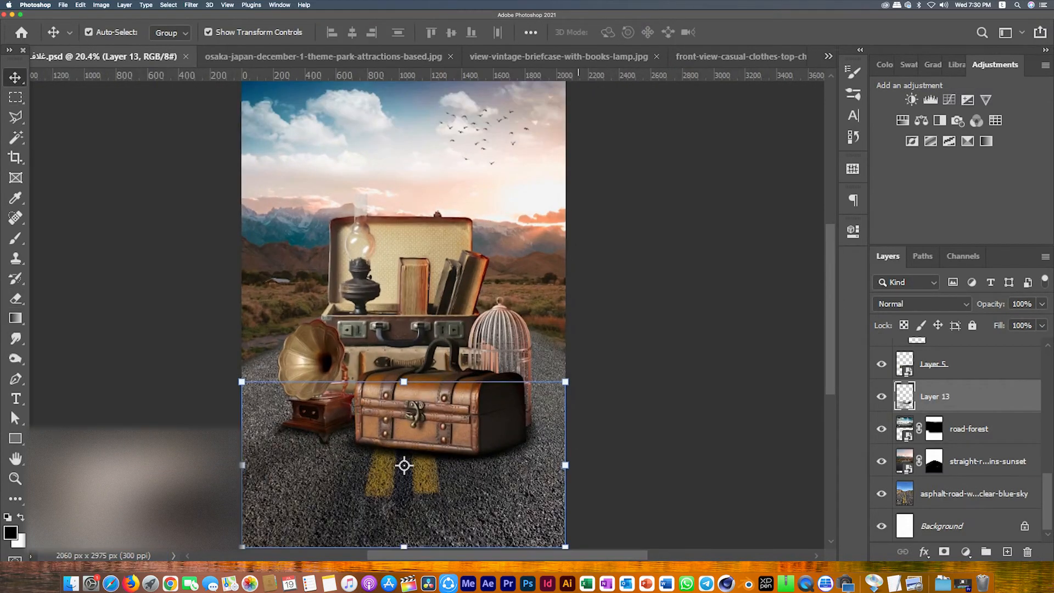
click(672, 318)
Set the رواية title's blend mode to Overlay and duplicate its text layer.
scroll(672, 319, down, 3)
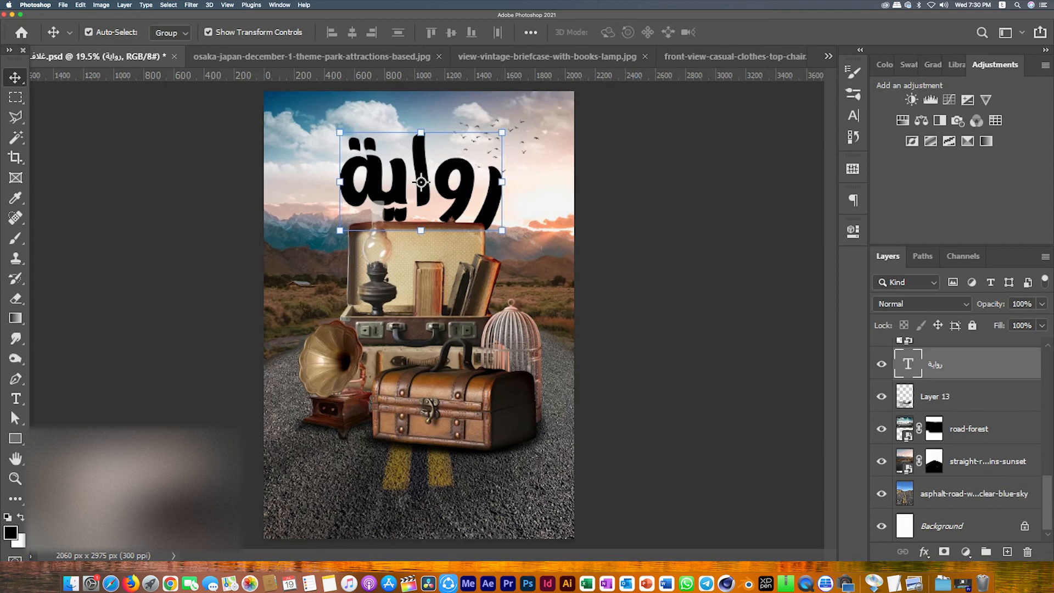
click(922, 303)
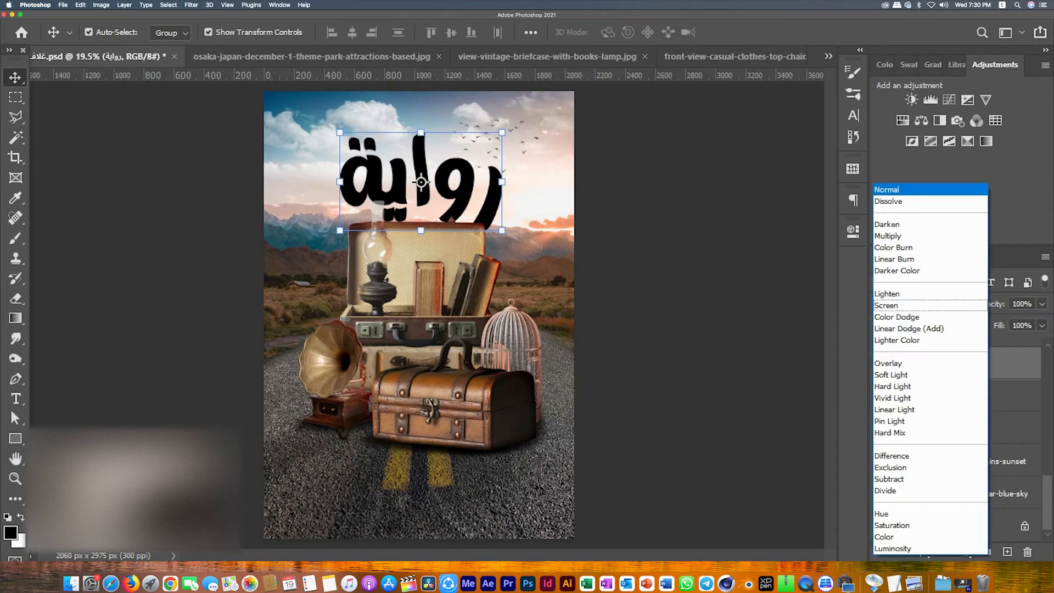
click(917, 360)
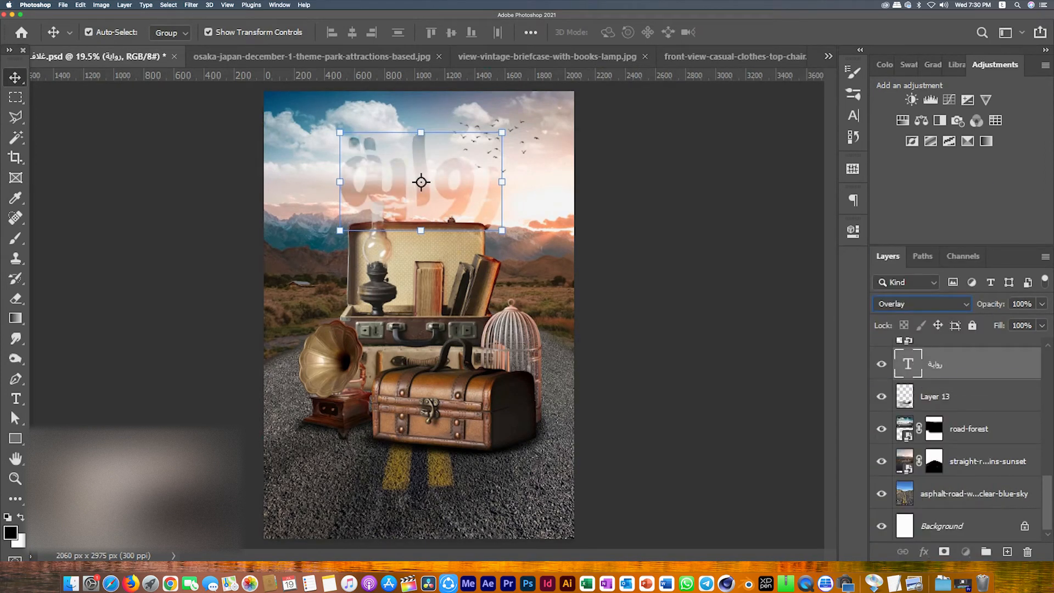
drag(954, 364, 954, 379)
click(702, 308)
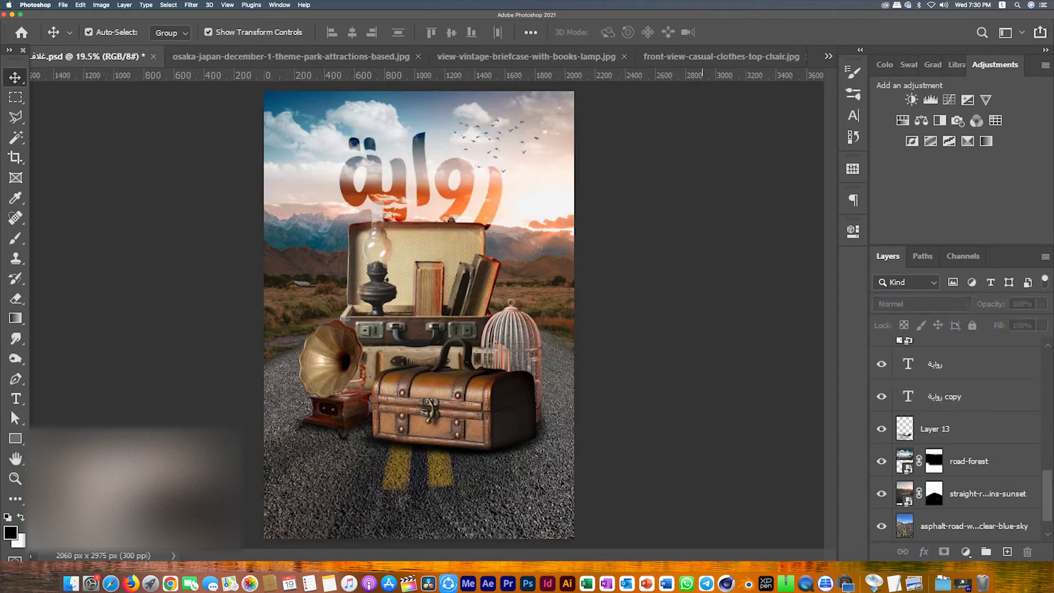
Add a layer mask to the upper رواية title layer, fade its letters' lower part with a 511 px black brush, and save the document.
scroll(420, 314, up, 4)
scroll(420, 315, down, 8)
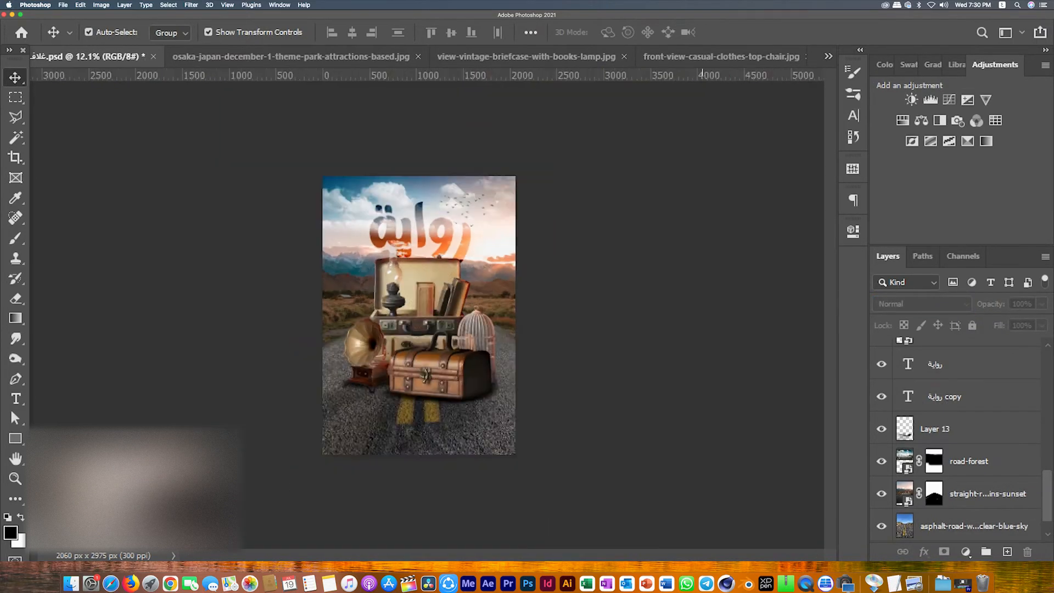
scroll(419, 314, up, 10)
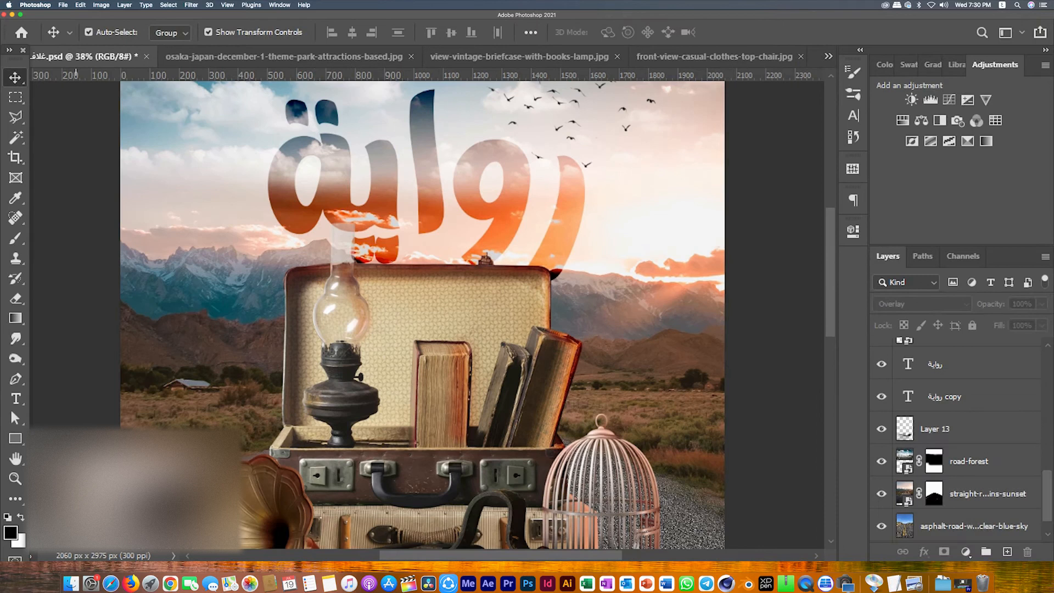
click(509, 219)
scroll(518, 312, down, 4)
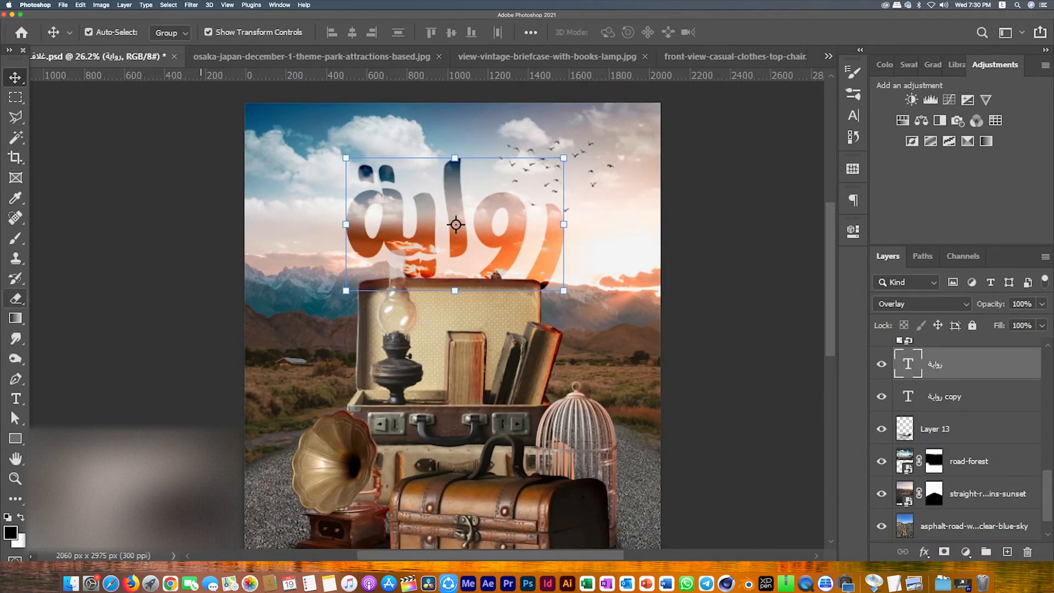
click(944, 552)
key(b)
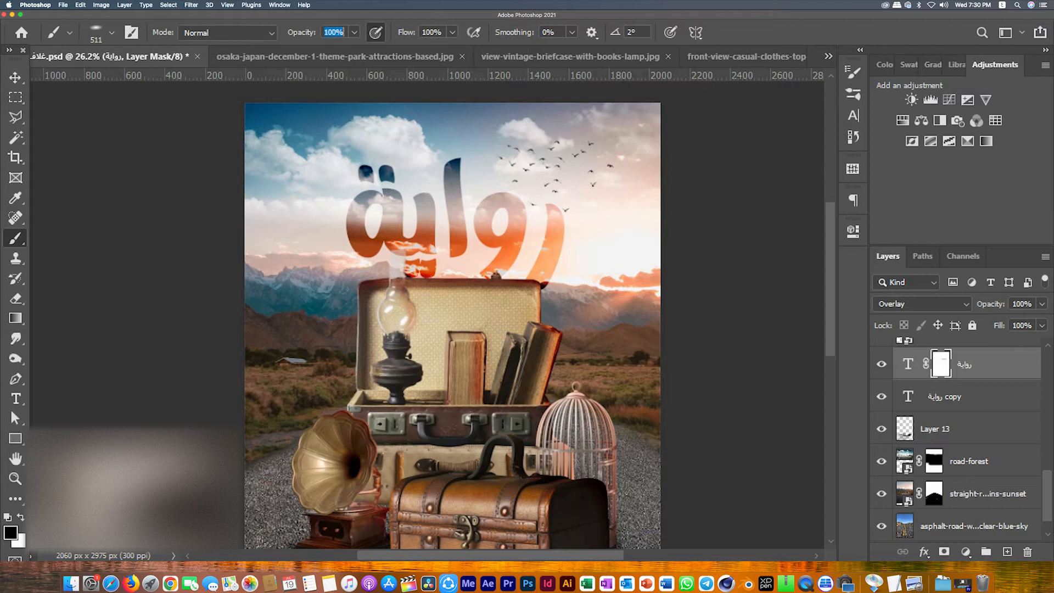
drag(569, 272, 312, 255)
scroll(453, 324, down, 9)
scroll(452, 323, up, 5)
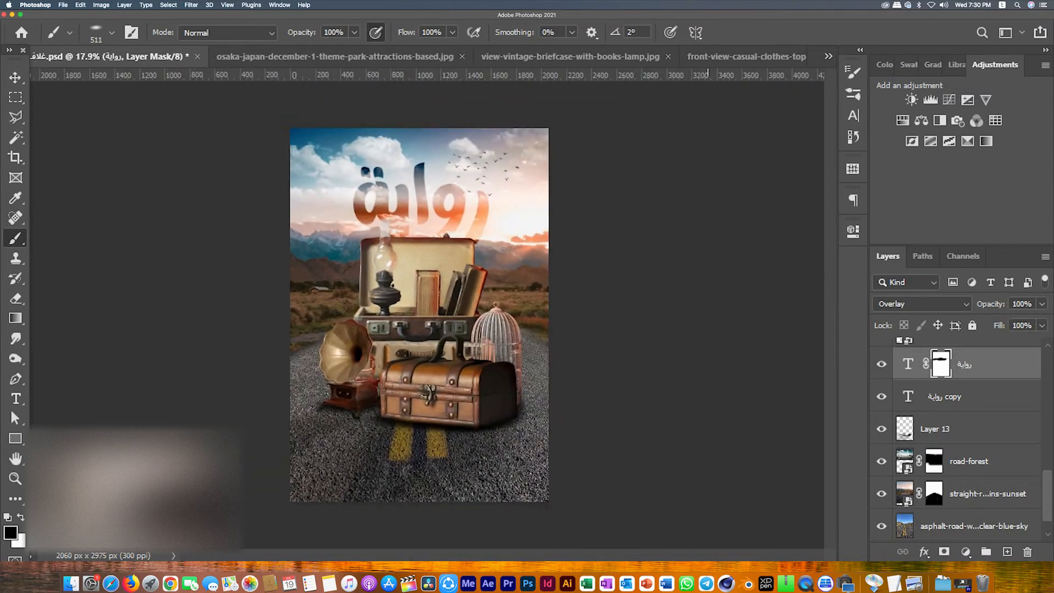
key(v)
key(cmd+s)
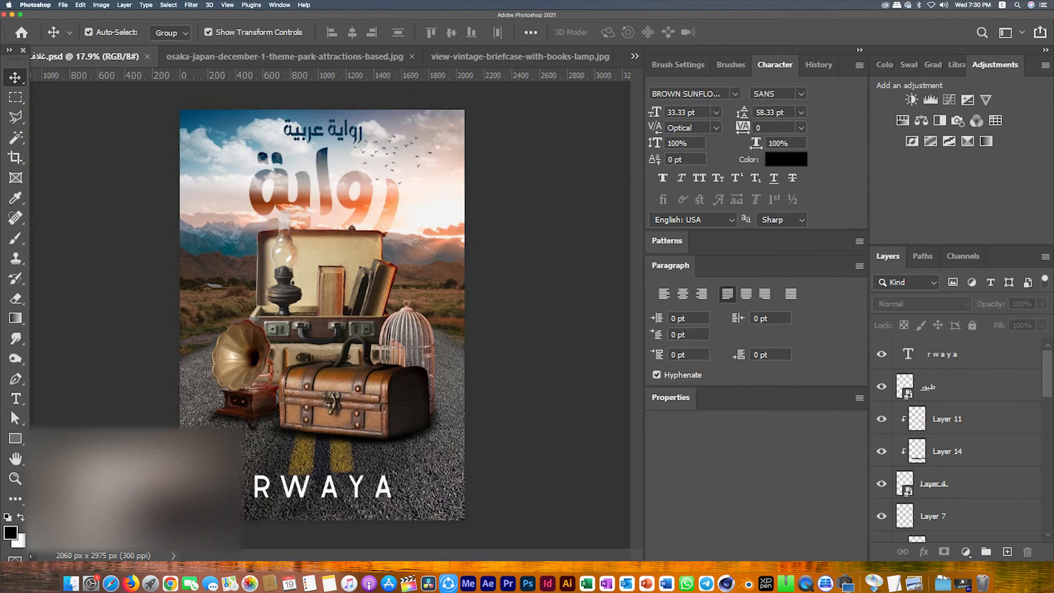
Add a new layer above the asphalt road photo, try a black-to-transparent gradient over the cover's lower part, and undo the gradient.
click(321, 278)
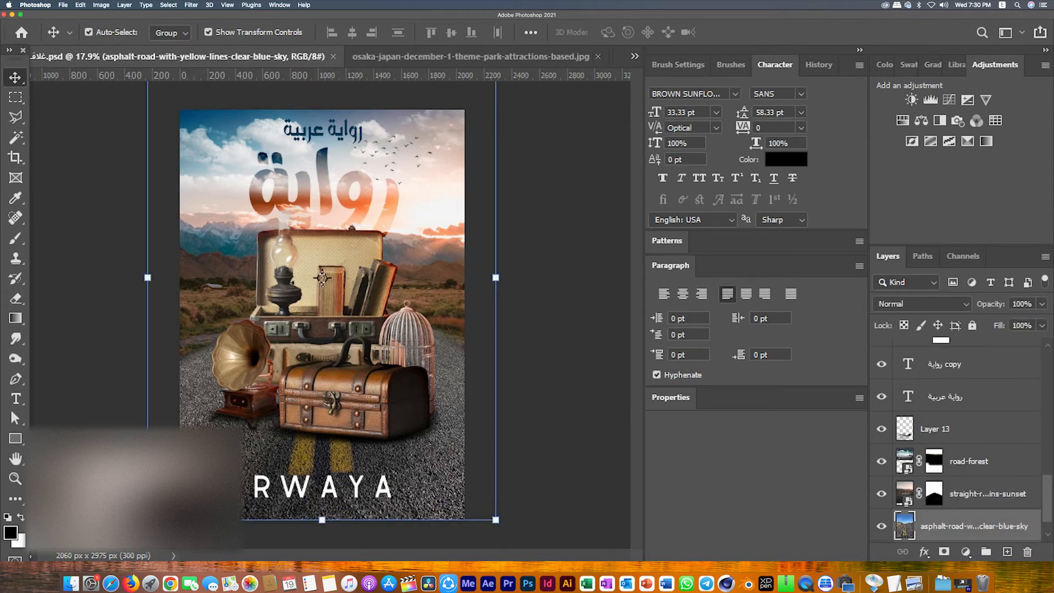
click(1007, 551)
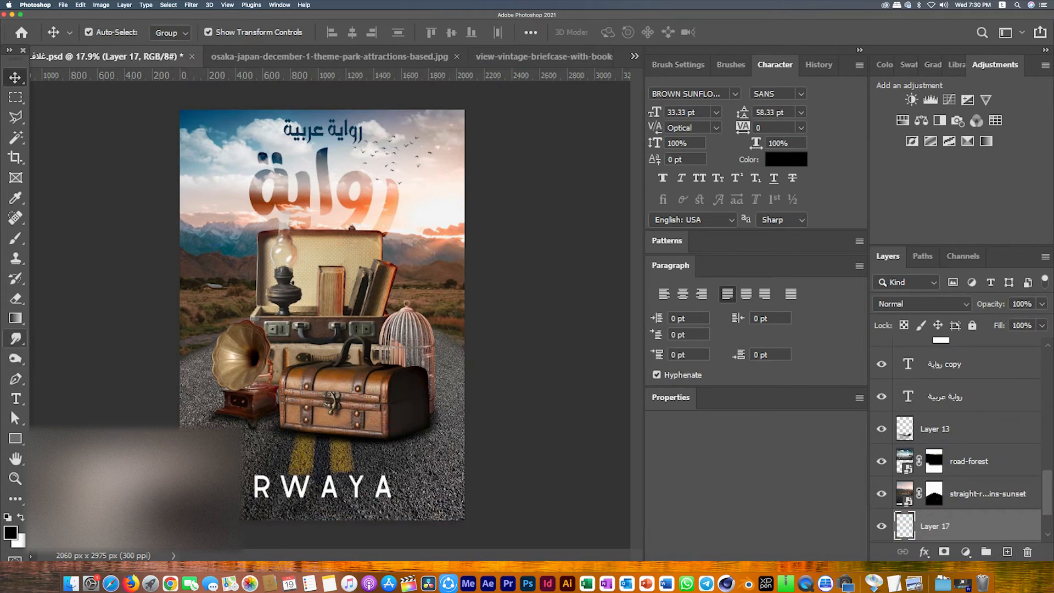
click(16, 298)
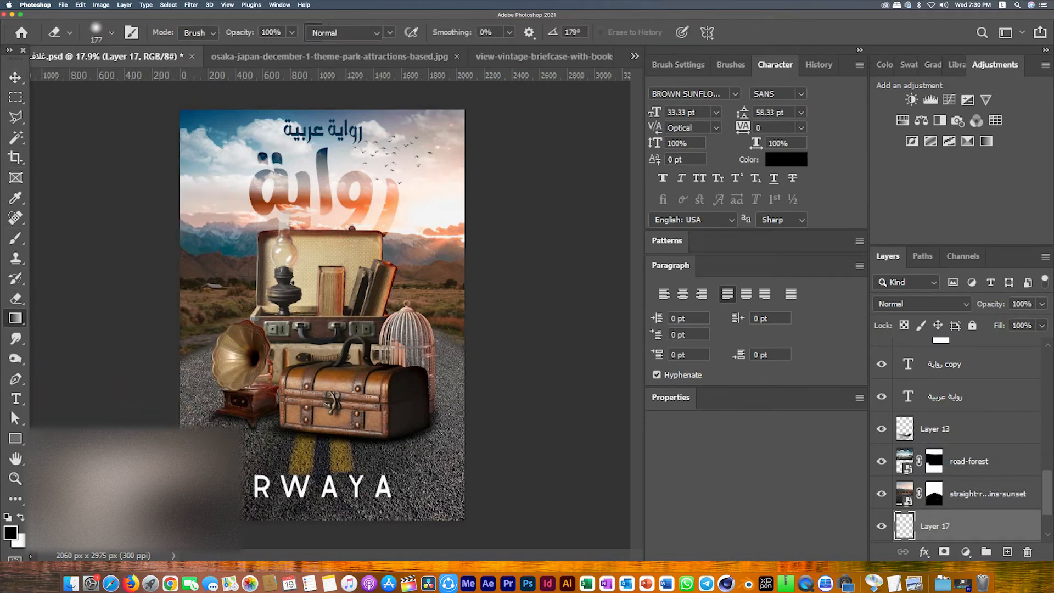
click(16, 318)
drag(347, 524, 347, 428)
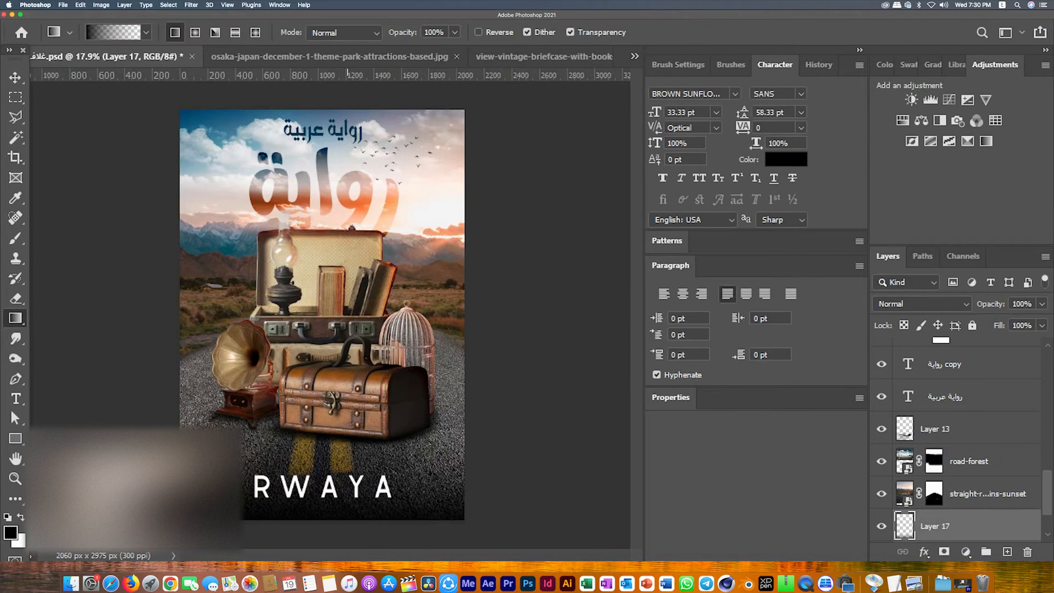
key(super+z)
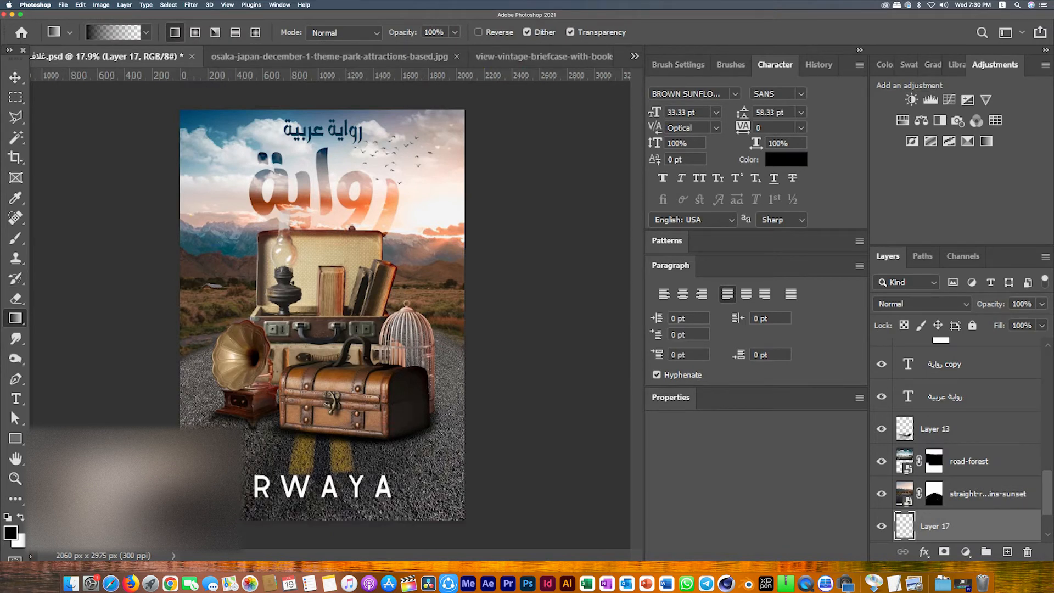
Recolour both gradient stops with orange sampled from the title and draw the gradient upward from the cover's bottom edge.
click(114, 32)
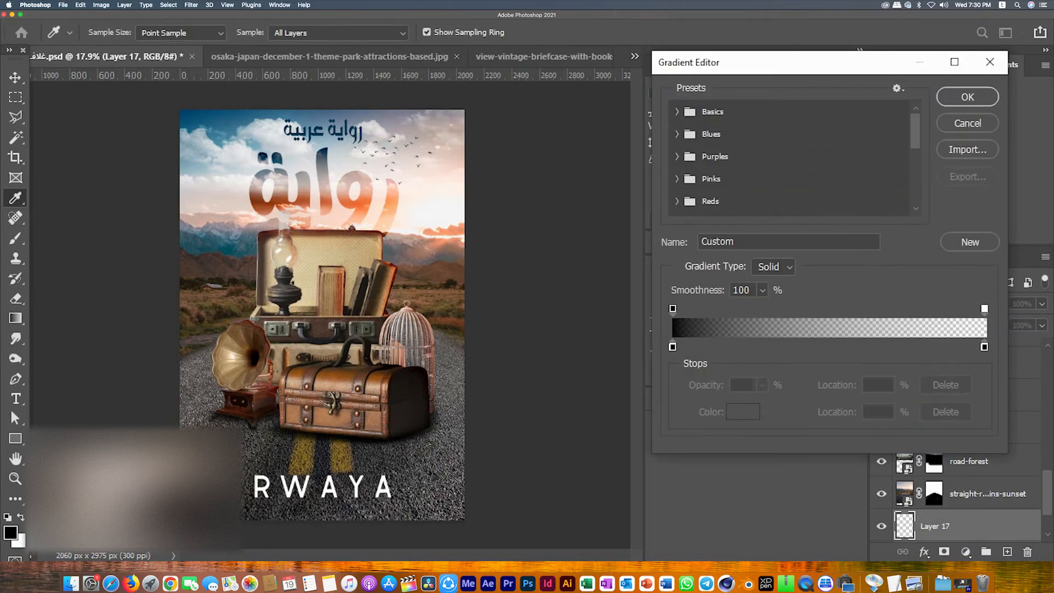
click(672, 346)
click(357, 192)
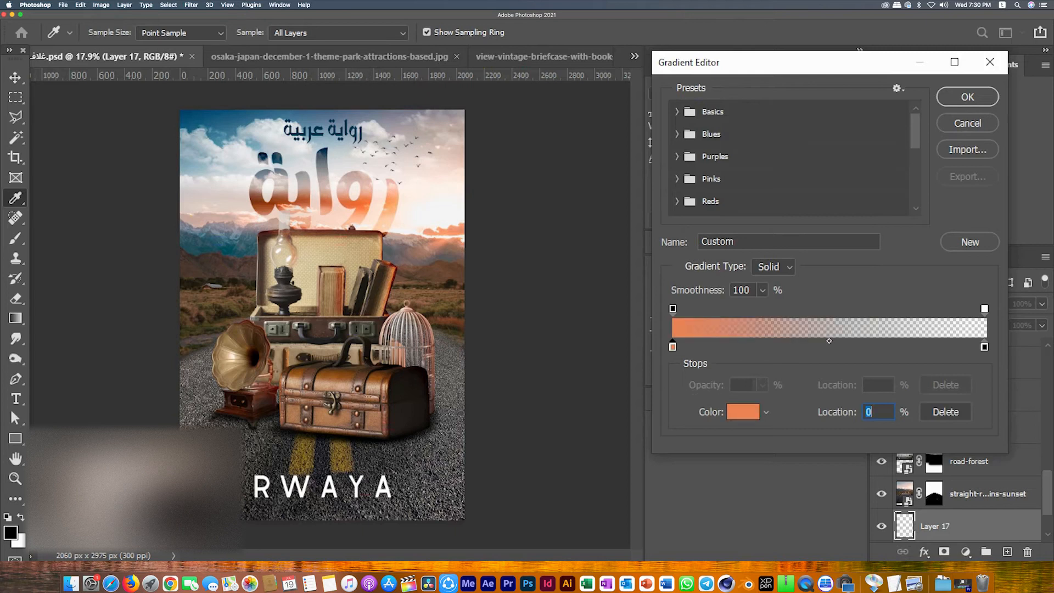
click(984, 346)
click(358, 192)
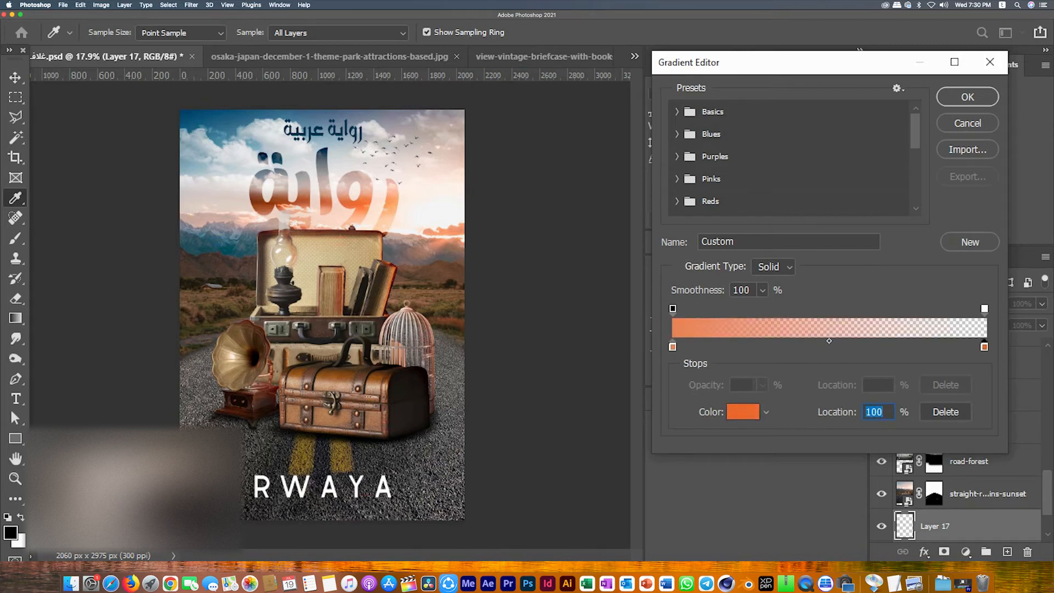
click(967, 97)
drag(312, 549, 311, 430)
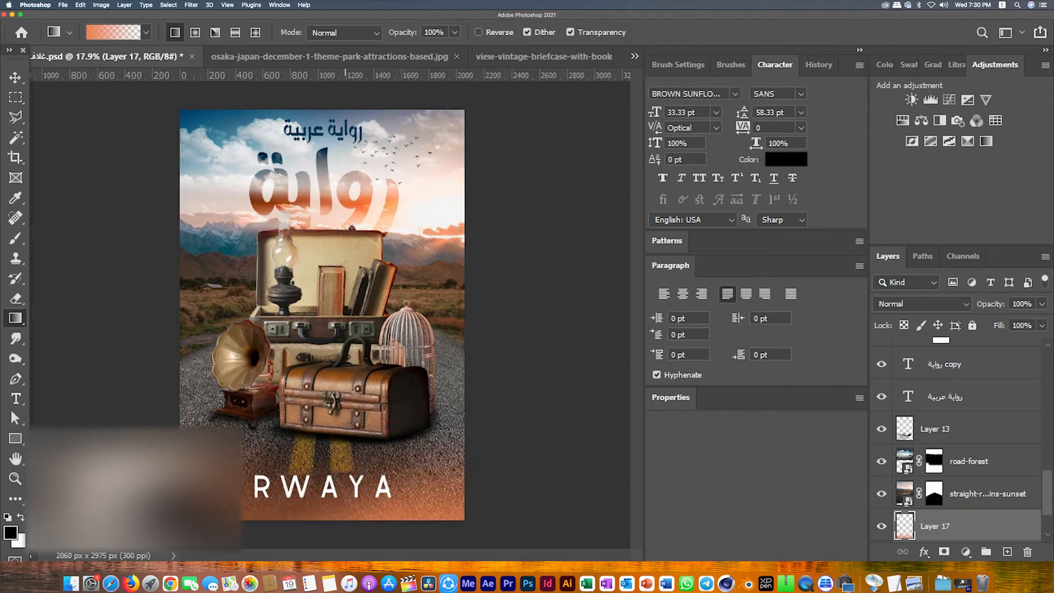
Preview blend modes on the orange gradient layer, set it to Subtract, and save the document.
click(922, 303)
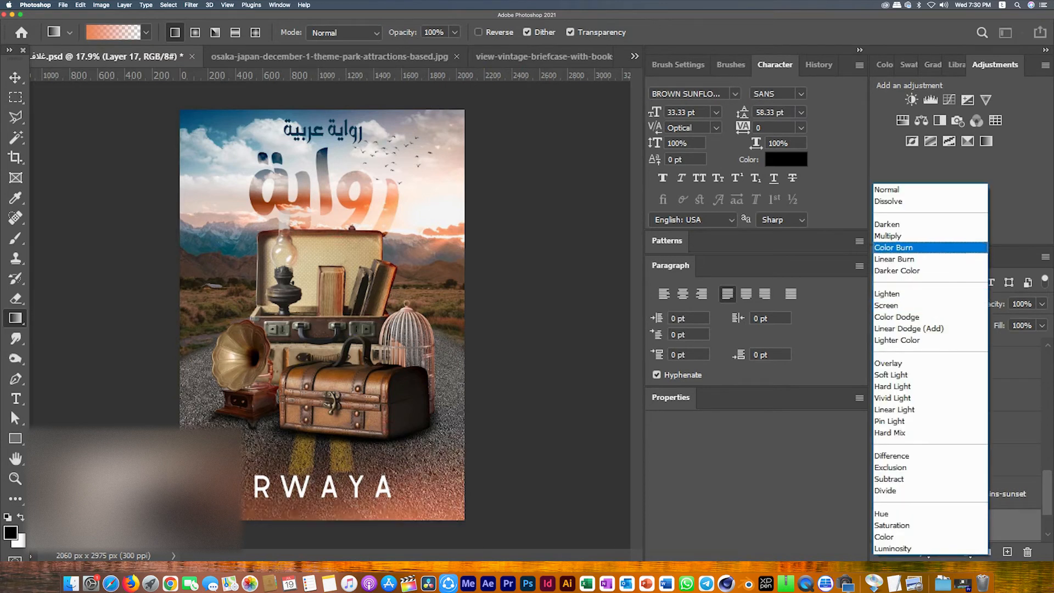
key(Down)
key(Down)
key(Down)
key(Down)
key(Down)
key(Down)
key(Down)
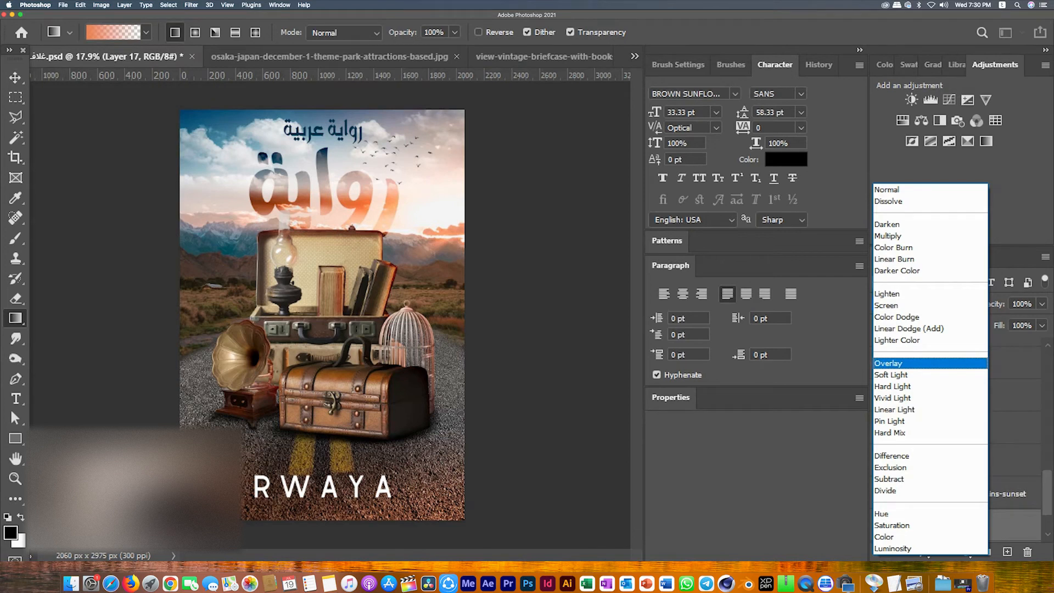
key(Down)
key(Down)
key(Down)
key(Down)
key(Down)
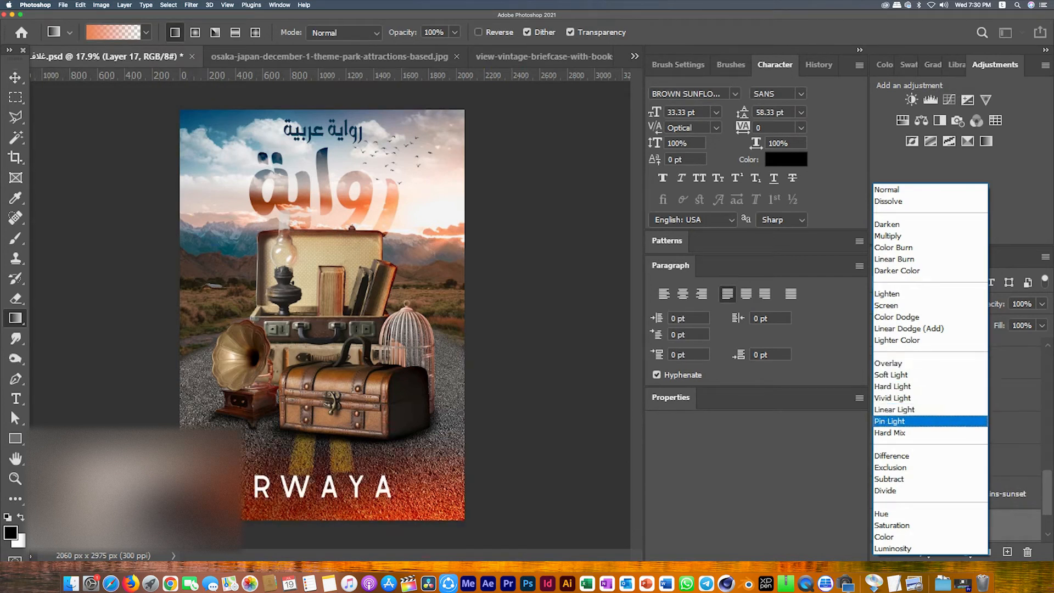
key(Up)
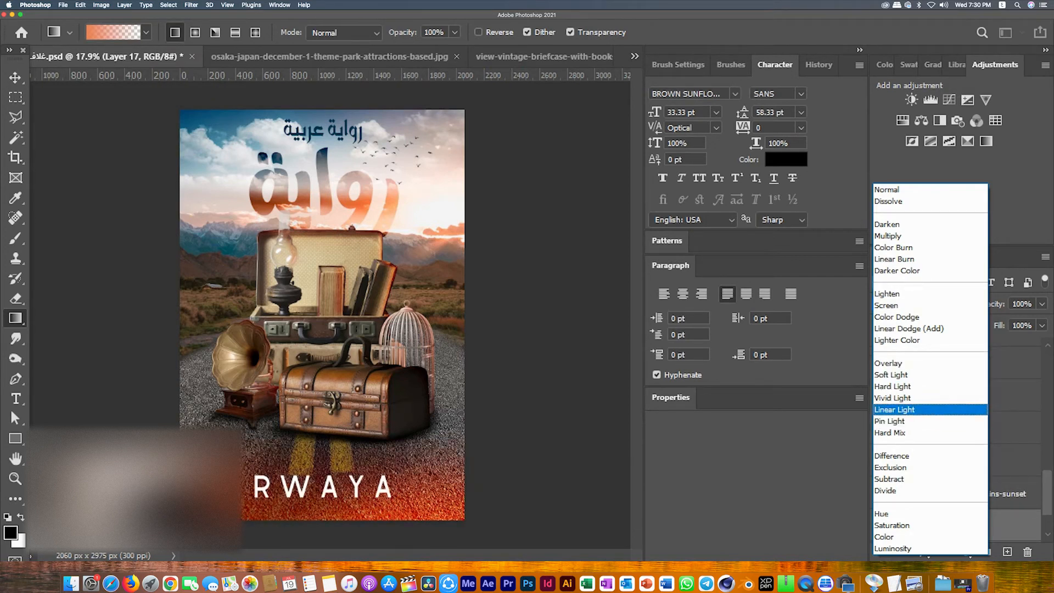
key(Down)
key(Down)
key(Down)
key(Down)
key(Down)
key(Down)
key(Up)
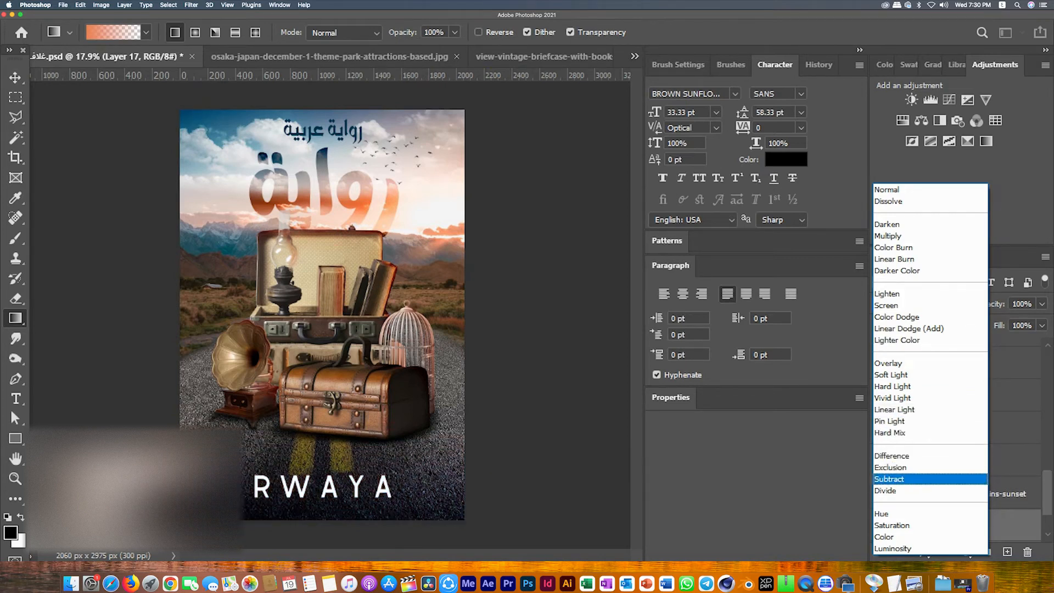
click(905, 479)
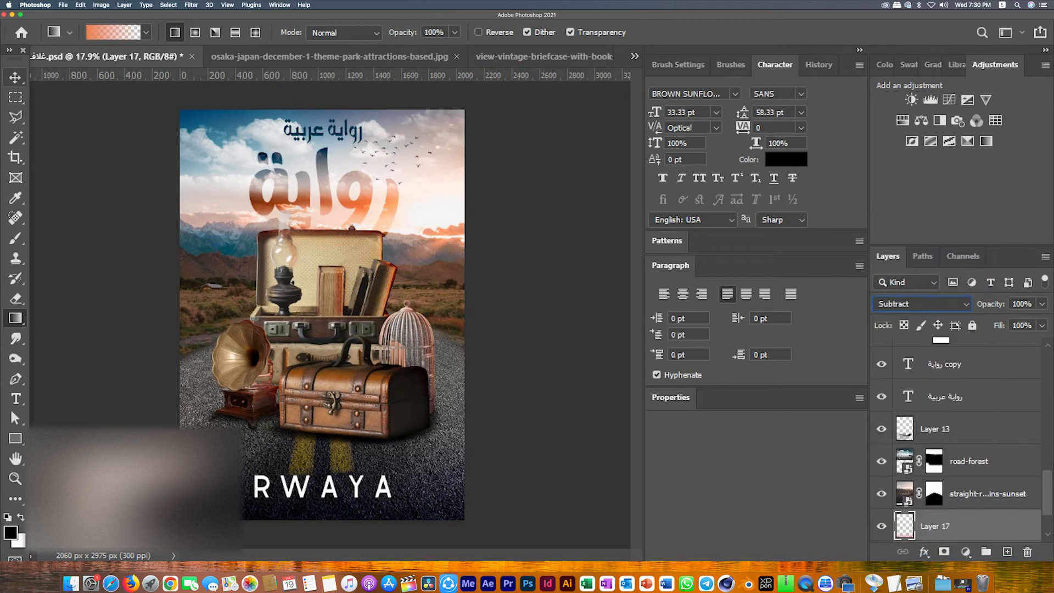
click(15, 77)
click(533, 307)
key(super+s)
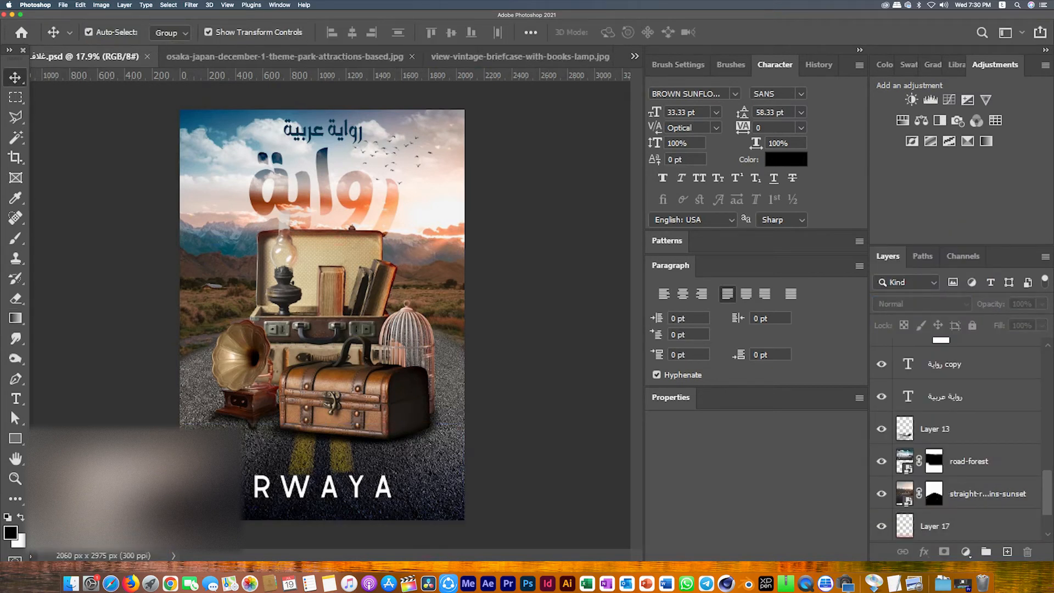
click(934, 429)
scroll(955, 439, up, 2)
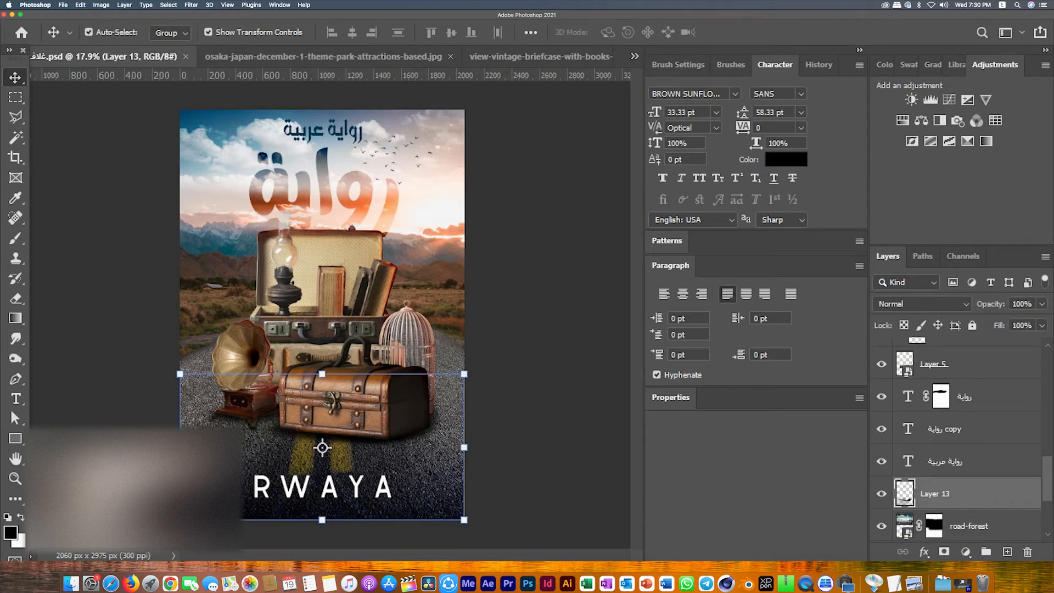
scroll(957, 439, down, 4)
click(955, 461)
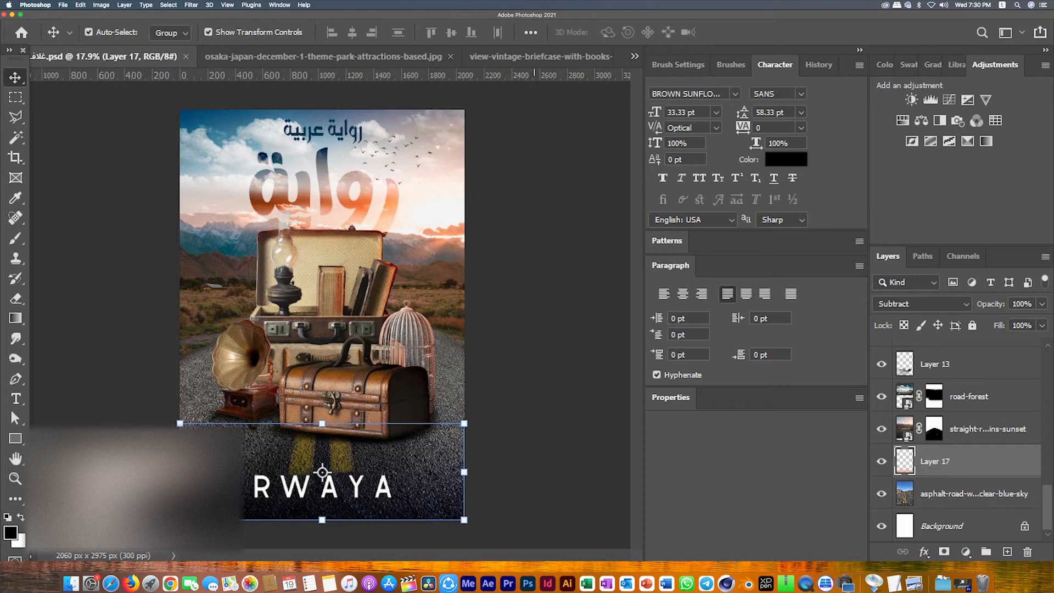
click(534, 379)
Squash the asphalt road photo vertically to about 74% height, keeping its bottom edge in place.
scroll(324, 289, down, 2)
click(323, 289)
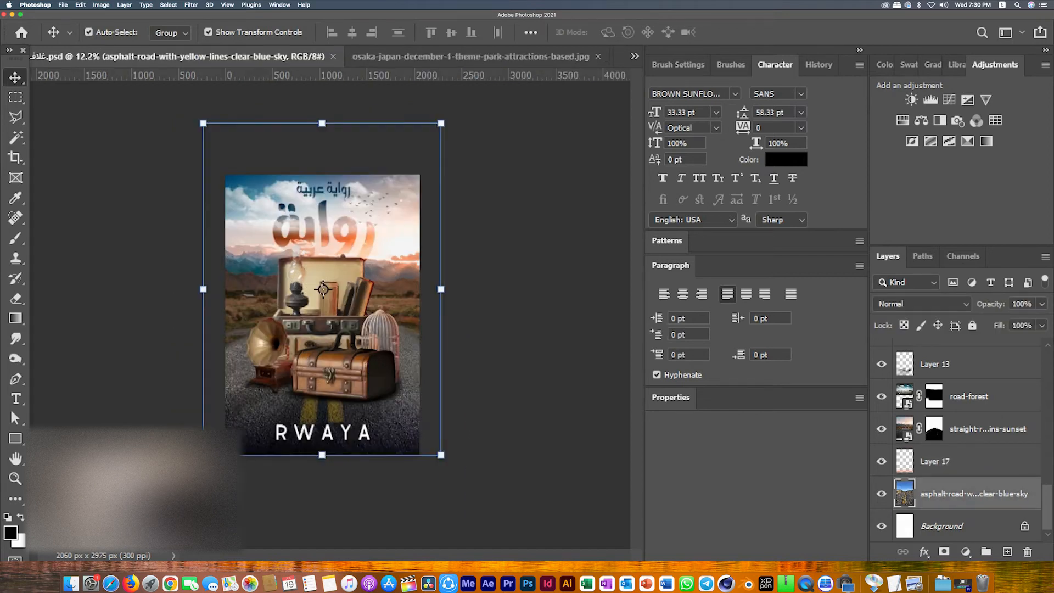
scroll(323, 289, up, 1)
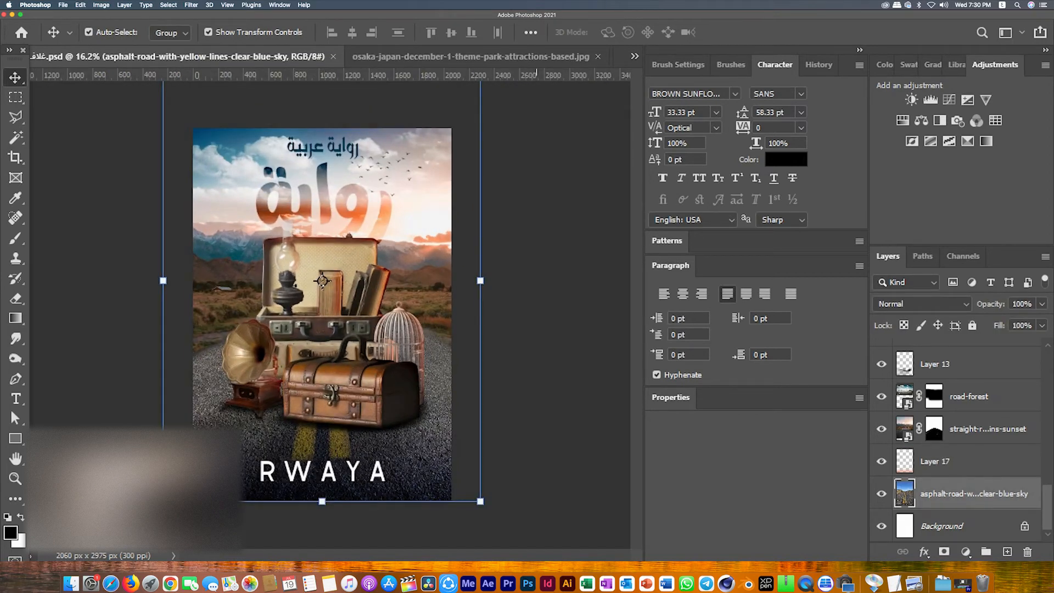
scroll(322, 281, down, 1)
key(ctrl+t)
drag(322, 103, 323, 198)
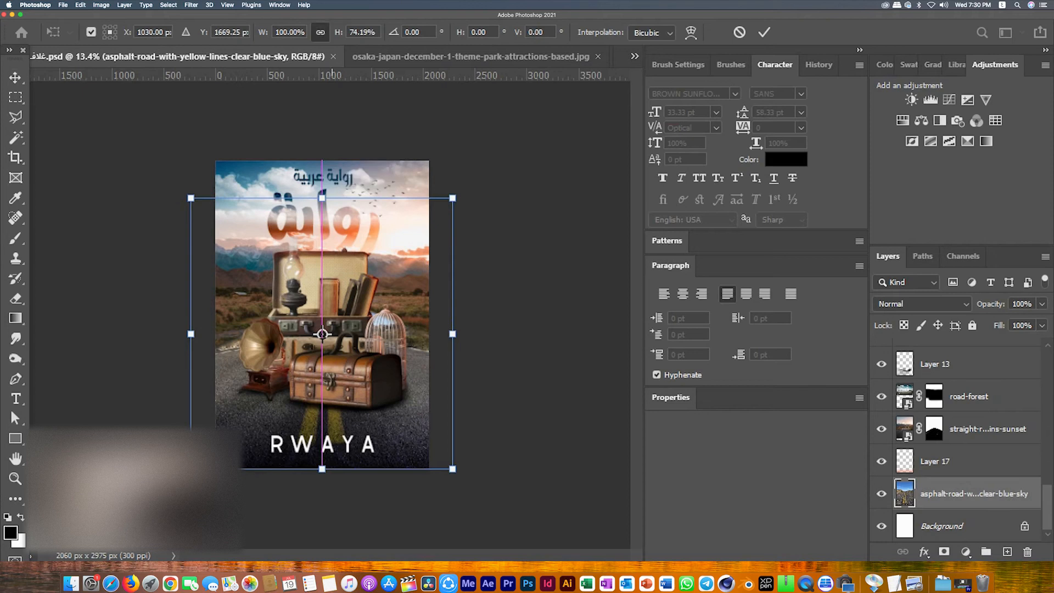
key(Return)
Stretch the desert sunset photo downward to about 115% height and save the document.
click(419, 286)
scroll(290, 291, up, 2)
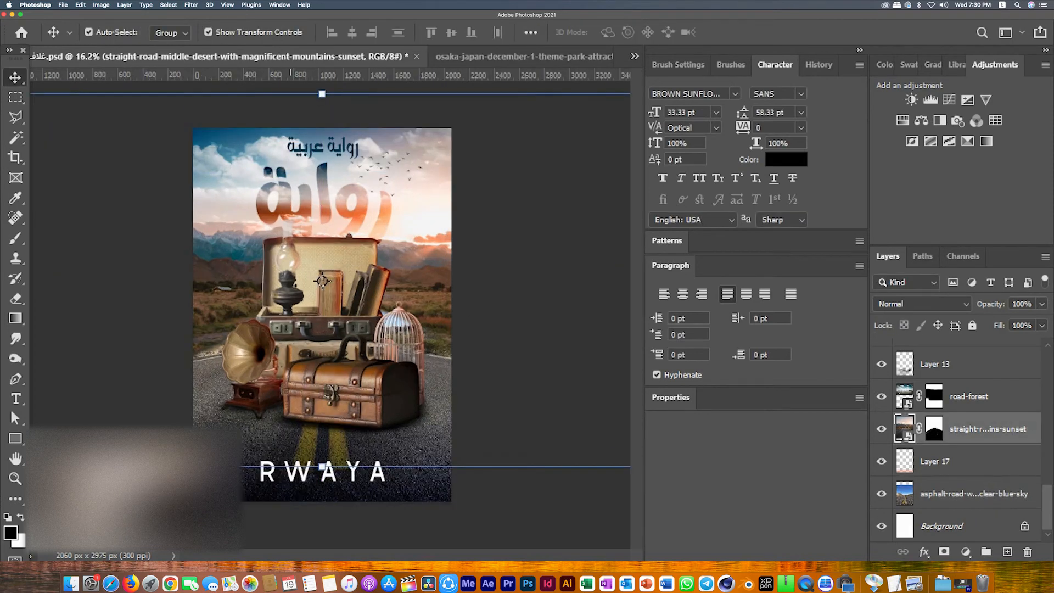
drag(322, 466, 322, 522)
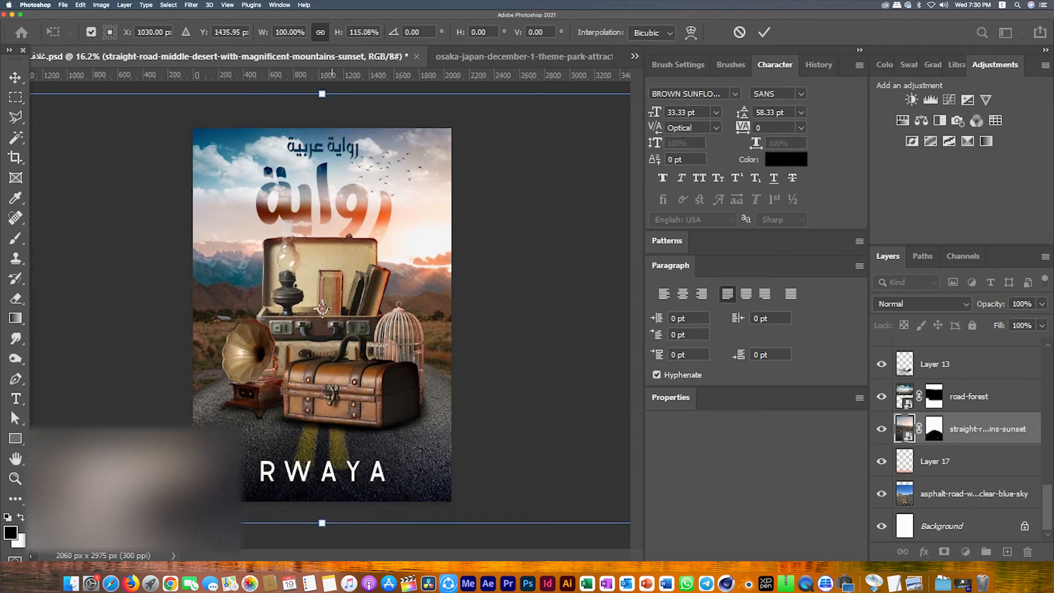
key(Return)
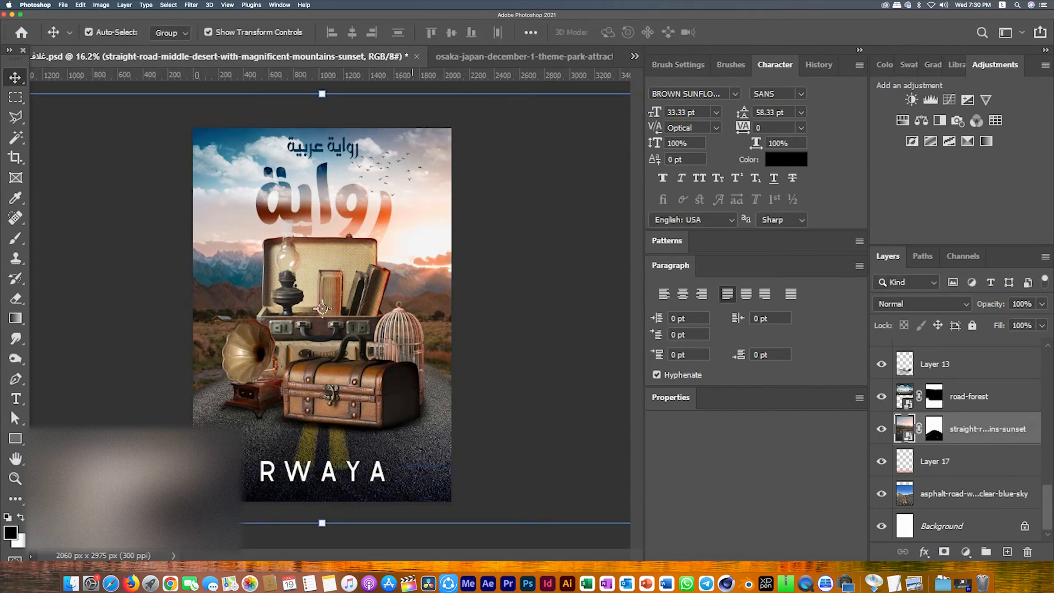
scroll(412, 466, down, 4)
click(319, 478)
scroll(311, 450, up, 9)
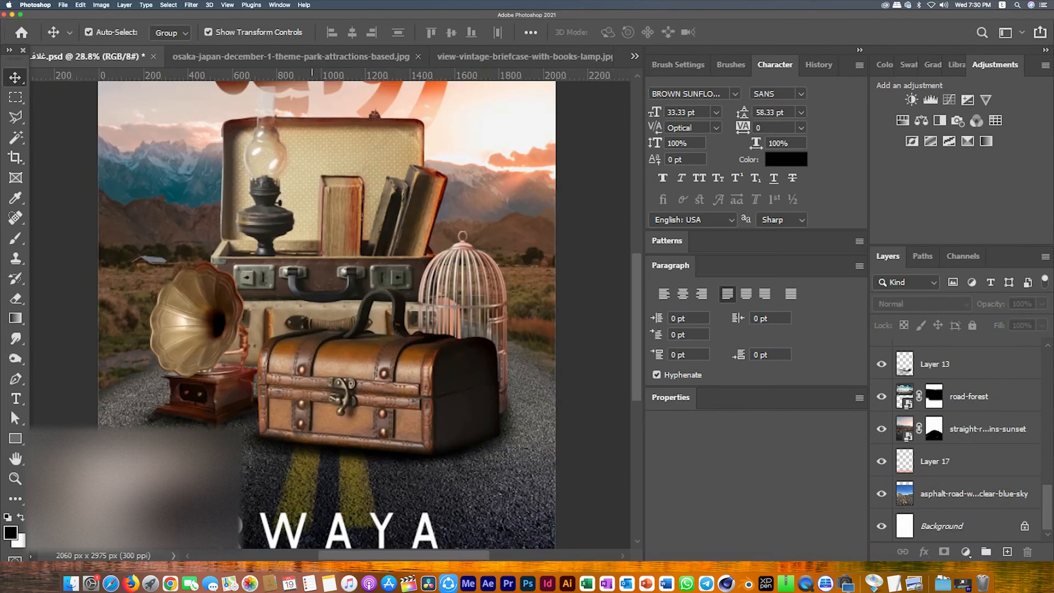
scroll(313, 389, up, 2)
scroll(450, 384, down, 5)
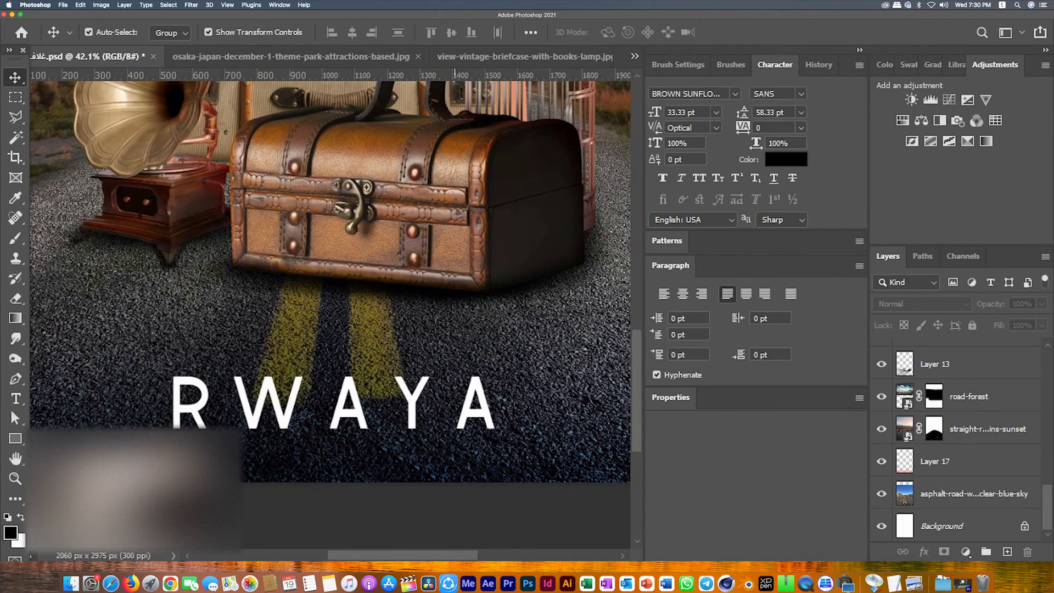
scroll(375, 313, up, 5)
scroll(375, 313, down, 4)
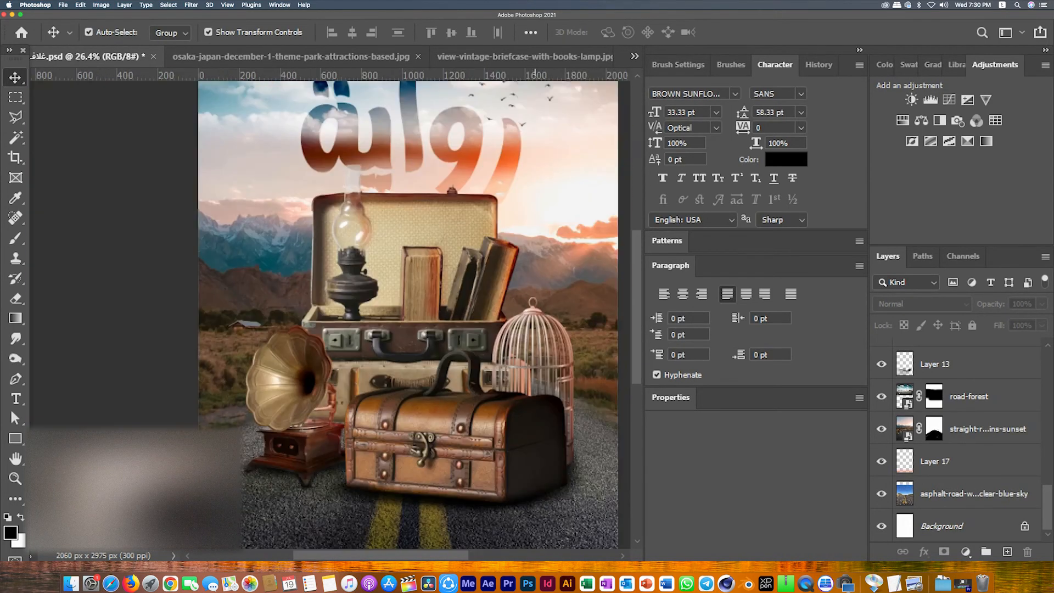
key(super+s)
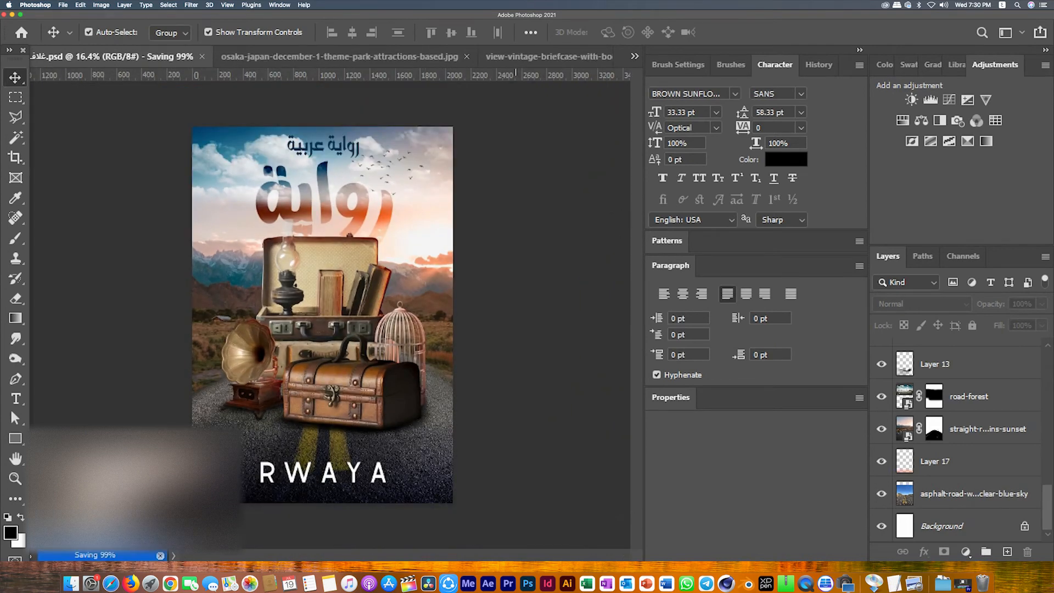
Stretch the Subtract gradient layer at the cover's bottom upward to about 114% height.
click(422, 465)
mouse_move(323, 414)
mouse_down()
mouse_move(348, 223)
mouse_move(335, 437)
mouse_move(340, 404)
mouse_move(307, 401)
mouse_up()
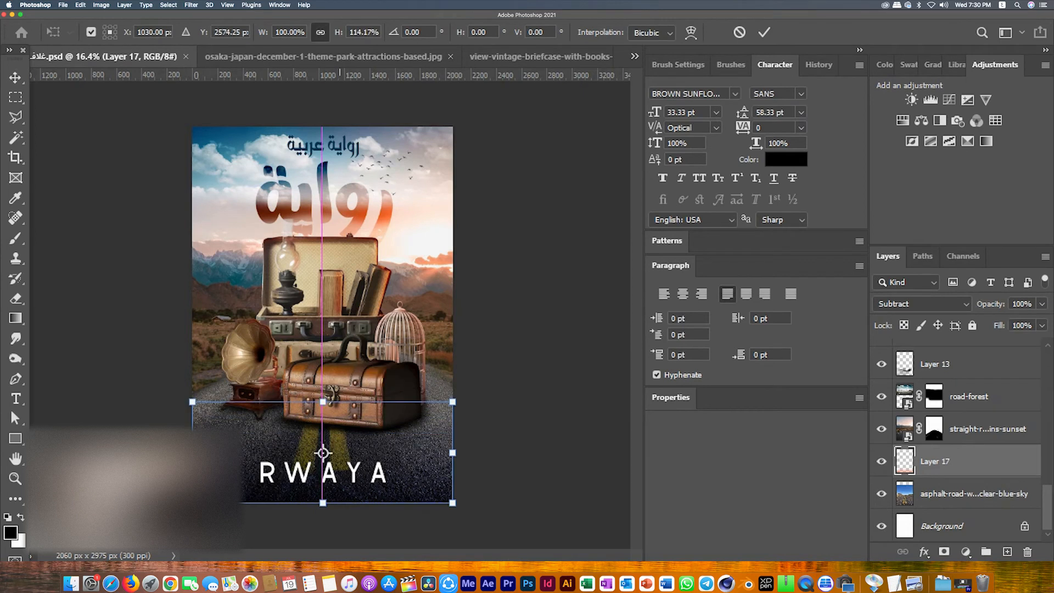
key(Return)
click(530, 351)
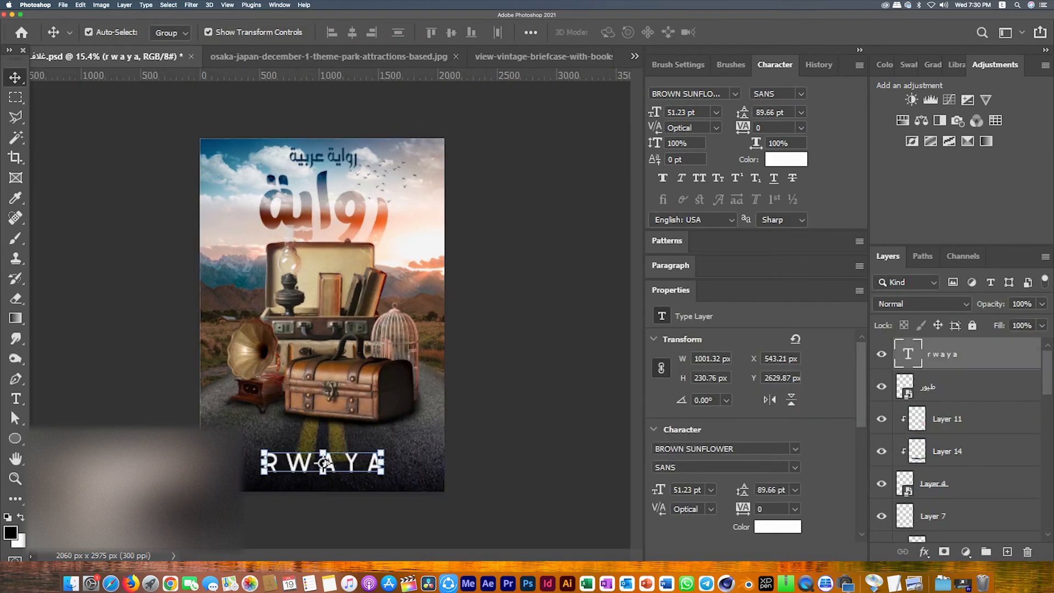
Paste the scalloped badge shape over the mountains beside the oil lamp and give it a white Color Overlay.
key(ctrl+v)
drag(320, 313, 239, 286)
double_click(988, 354)
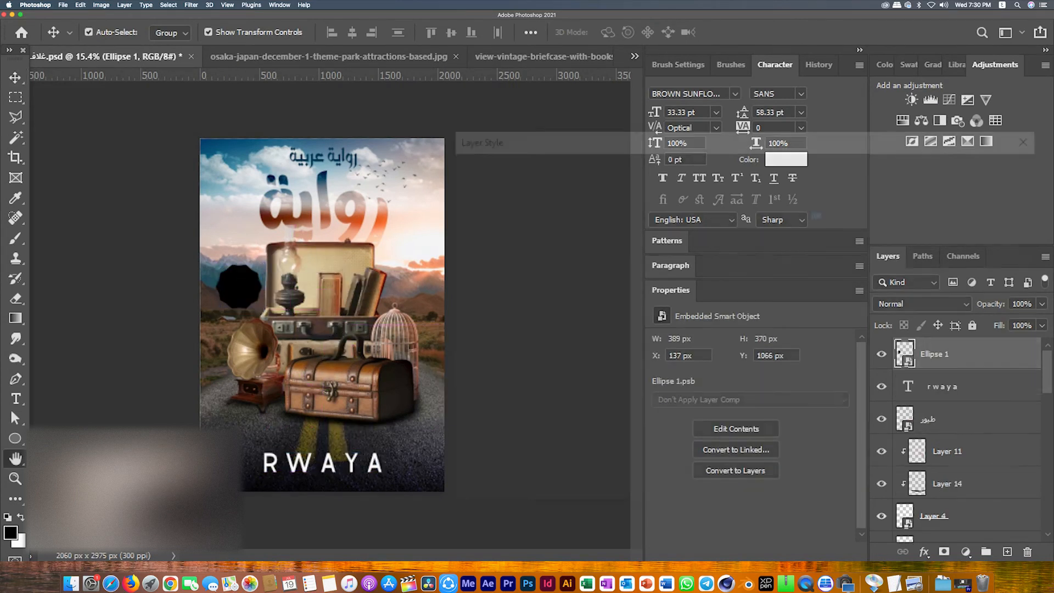
click(490, 349)
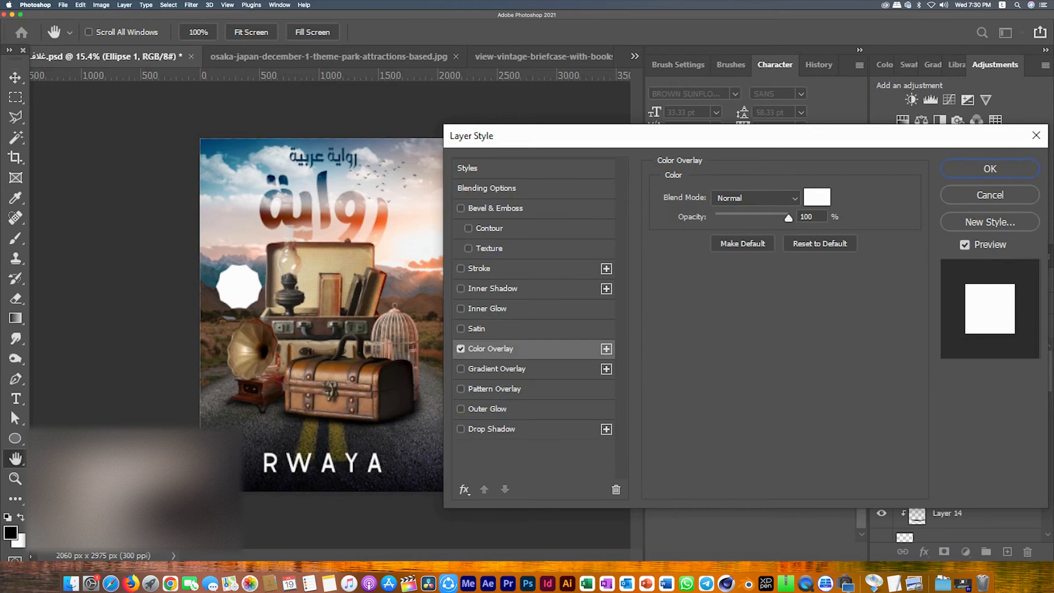
click(989, 168)
Lower the white badge shape's opacity to 75%.
click(1042, 304)
drag(1044, 322, 1025, 322)
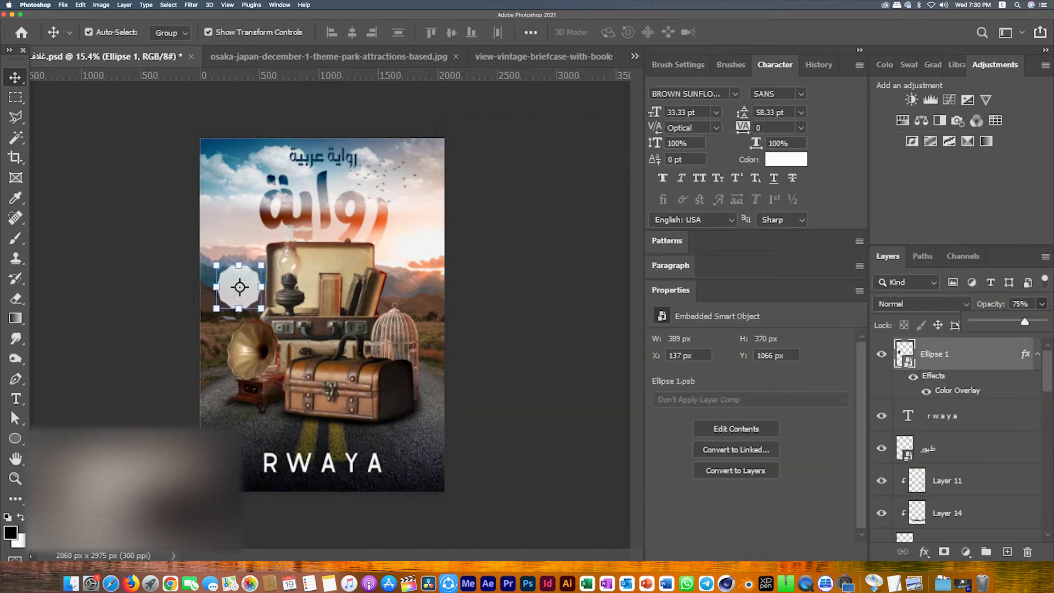
click(526, 263)
click(527, 264)
Duplicate the "رواية عربية" subtitle onto the white badge and move the copy to the top of the layer stack.
scroll(283, 262, up, 3)
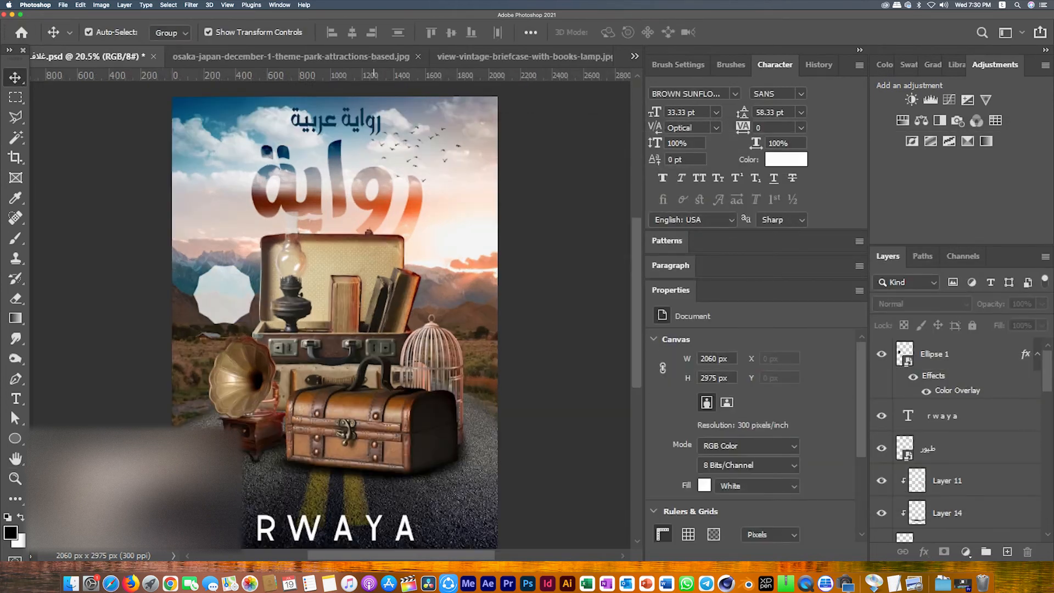
click(363, 118)
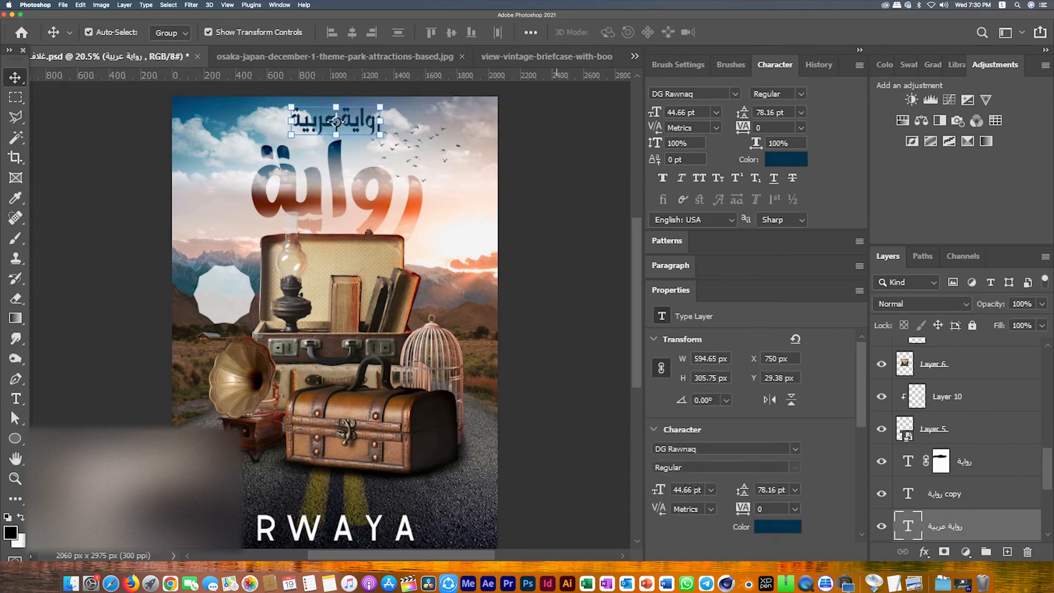
scroll(966, 439, down, 6)
scroll(965, 439, up, 2)
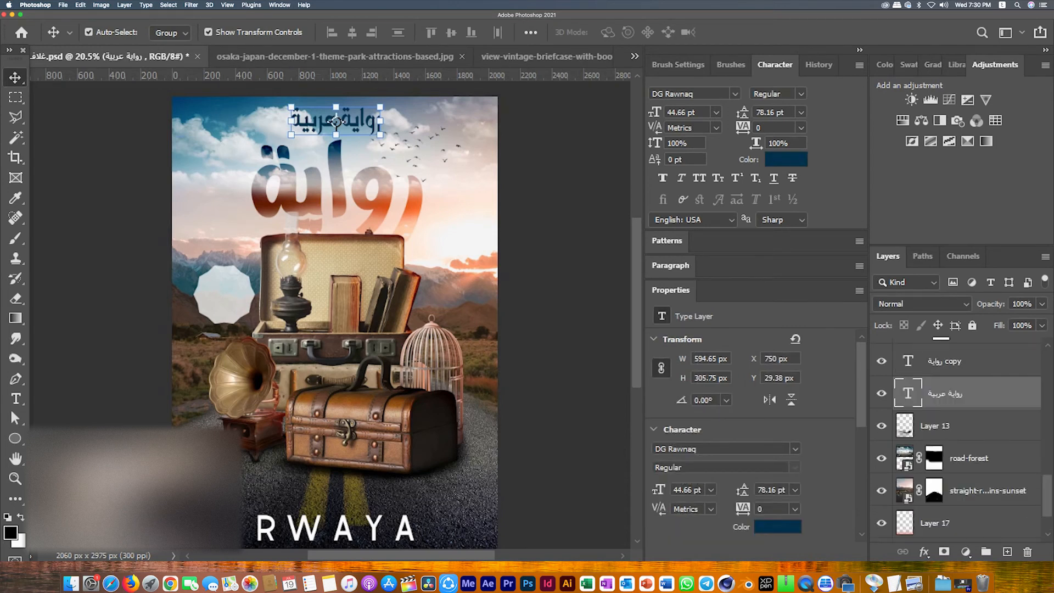
drag(336, 121, 264, 277)
drag(955, 426, 970, 347)
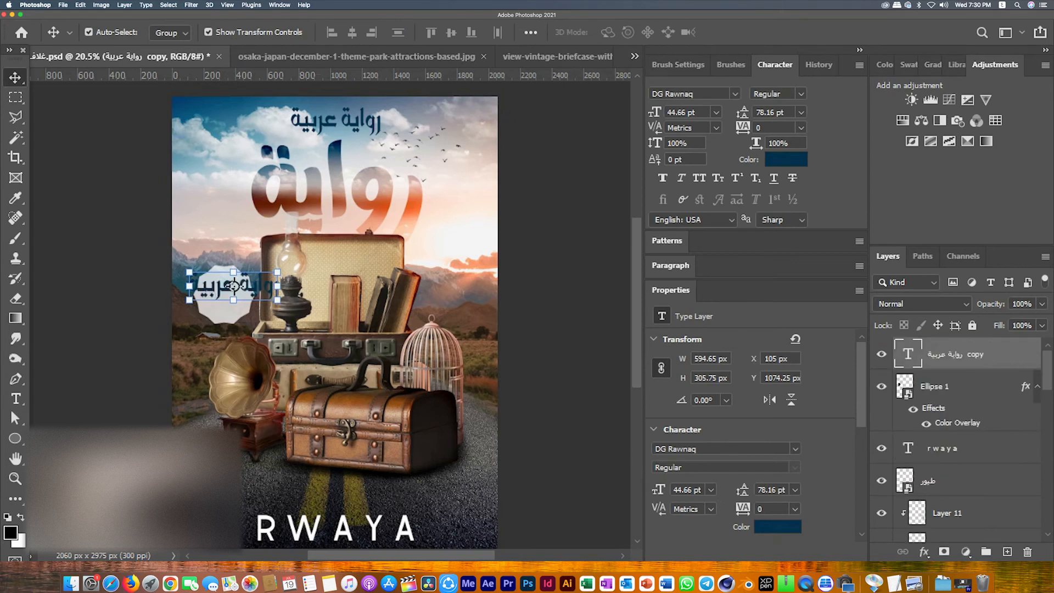
Break the badge's text copy into two lines and select all of it.
double_click(236, 286)
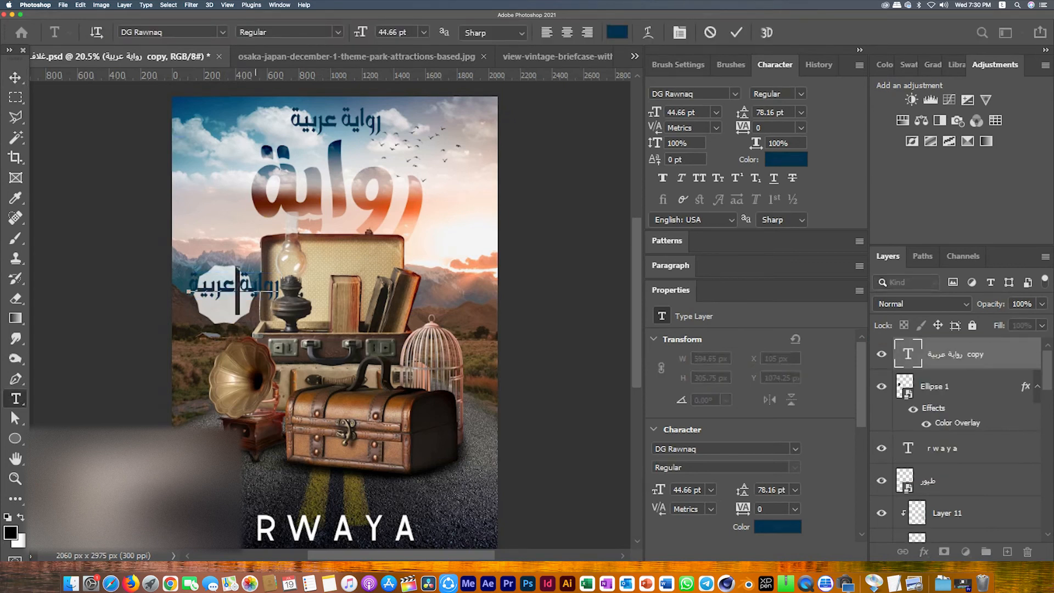
key(Return)
key(ctrl+a)
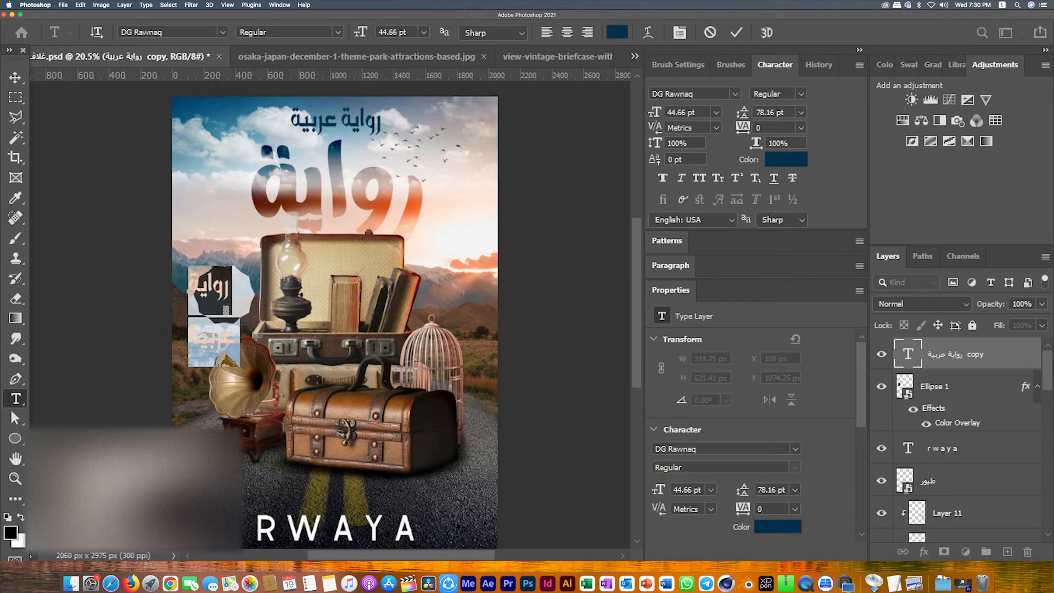
Tighten the leading of the two-line badge text to 36 pt.
click(800, 112)
click(768, 144)
click(800, 112)
click(779, 193)
click(800, 112)
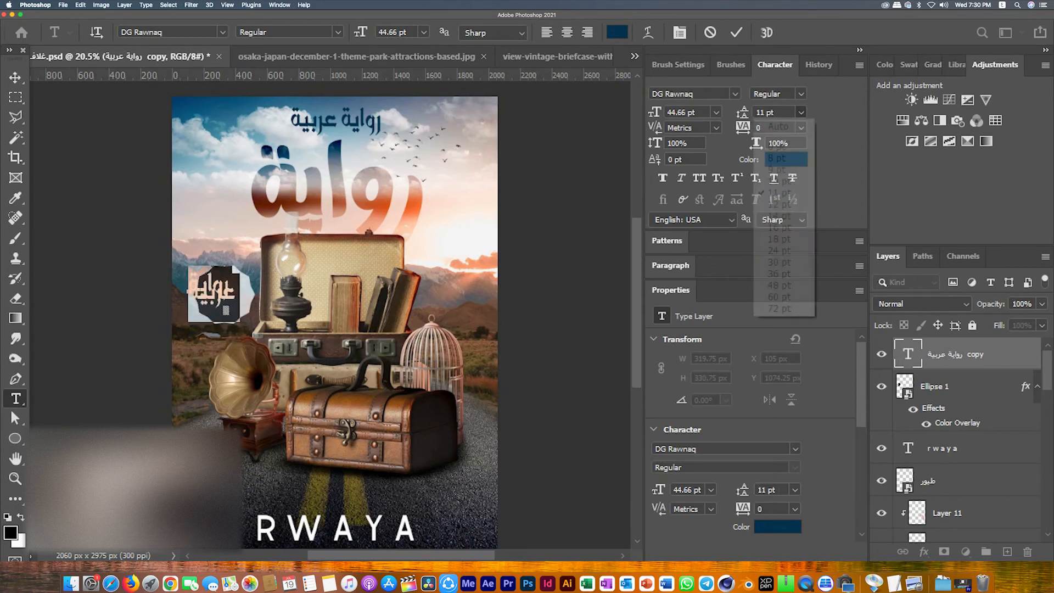
click(780, 239)
key(Up)
key(Up)
key(Up)
key(Up)
key(Up)
key(Up)
key(Up)
key(Up)
key(Up)
key(Up)
key(Up)
key(Up)
key(Up)
key(Up)
key(Up)
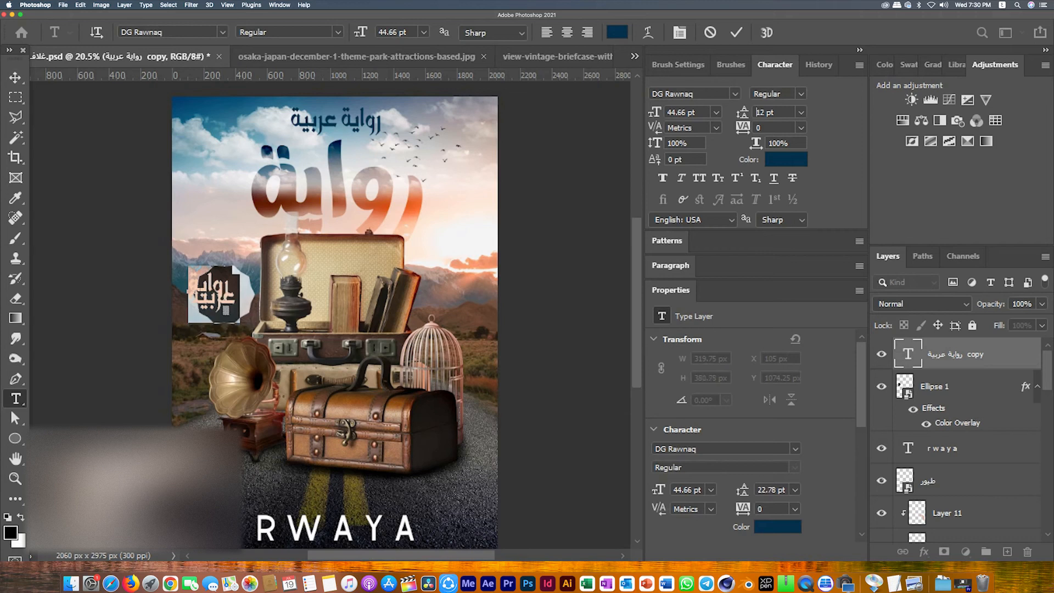
key(Up)
key(Up)
key(Up)
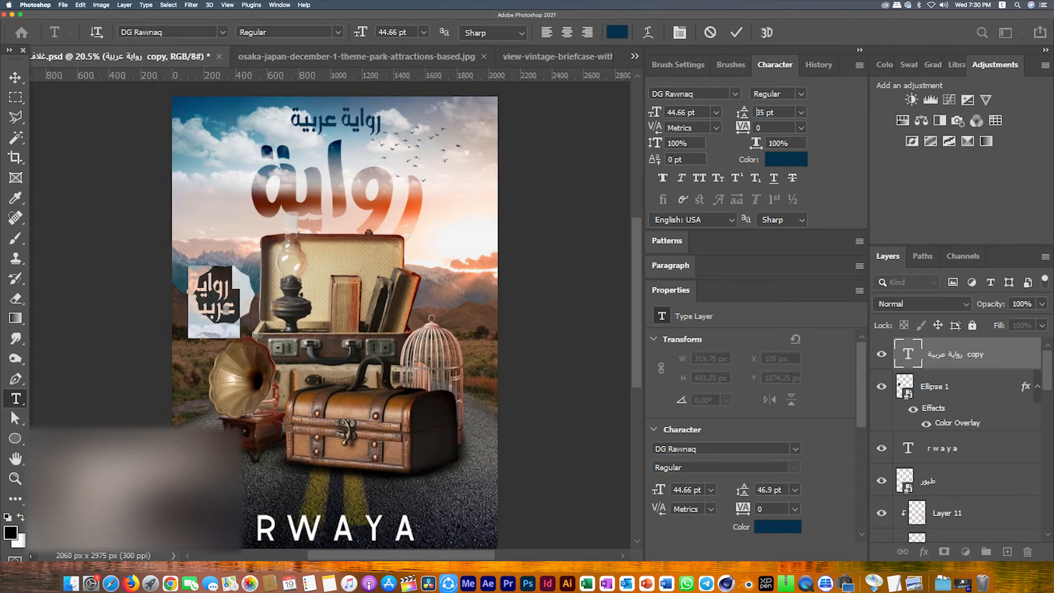
Centre-align the two-line text and position it over the white badge.
key(super+shift+c)
click(15, 78)
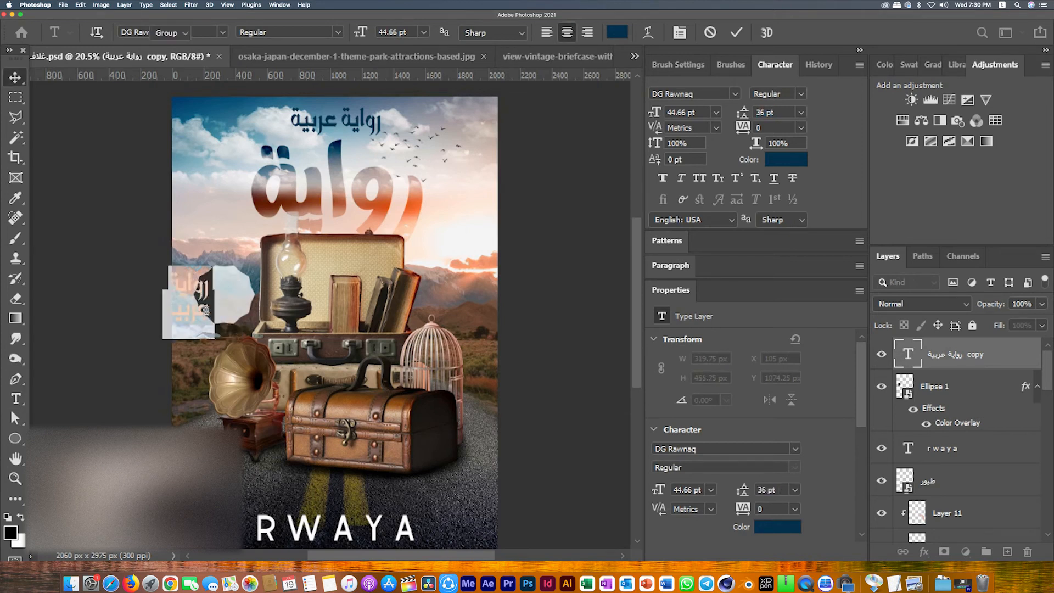
key(super+t)
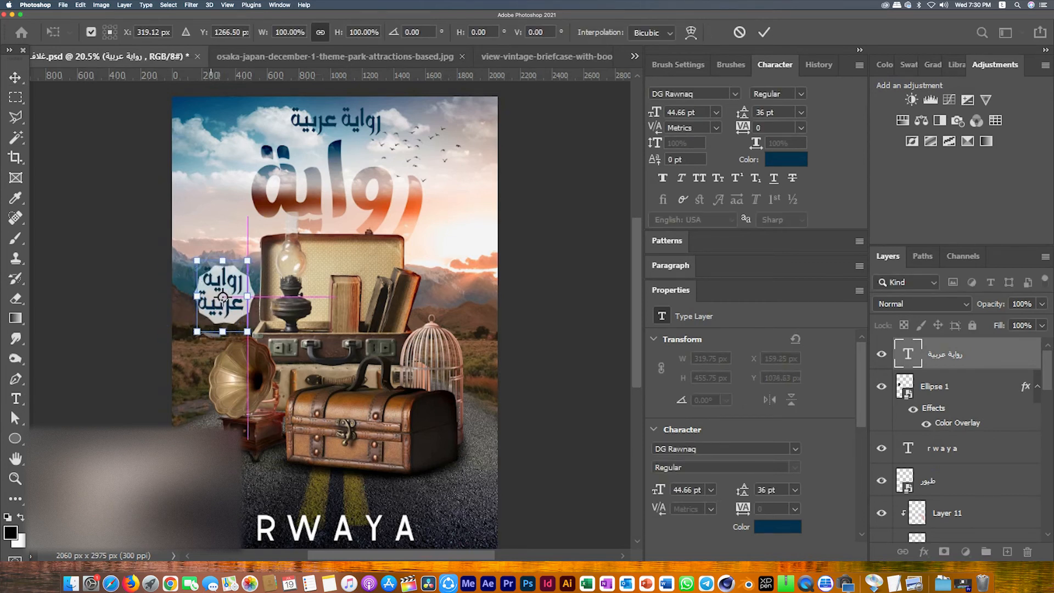
scroll(211, 269, up, 5)
key(alt+space)
key(Escape)
key(Return)
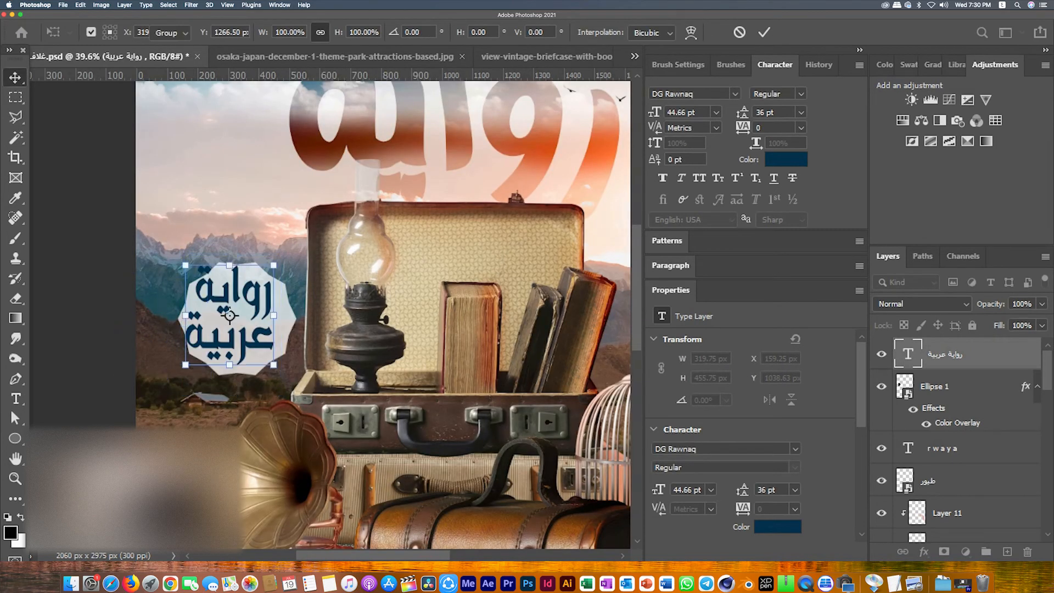
double_click(267, 339)
text(hg'fum)
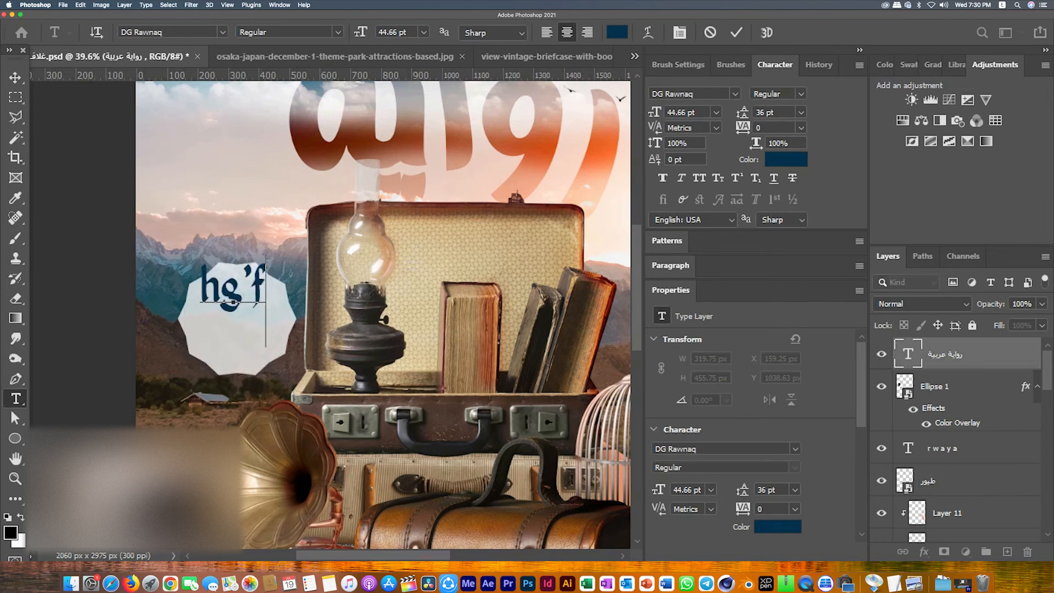
text(hgehkdm)
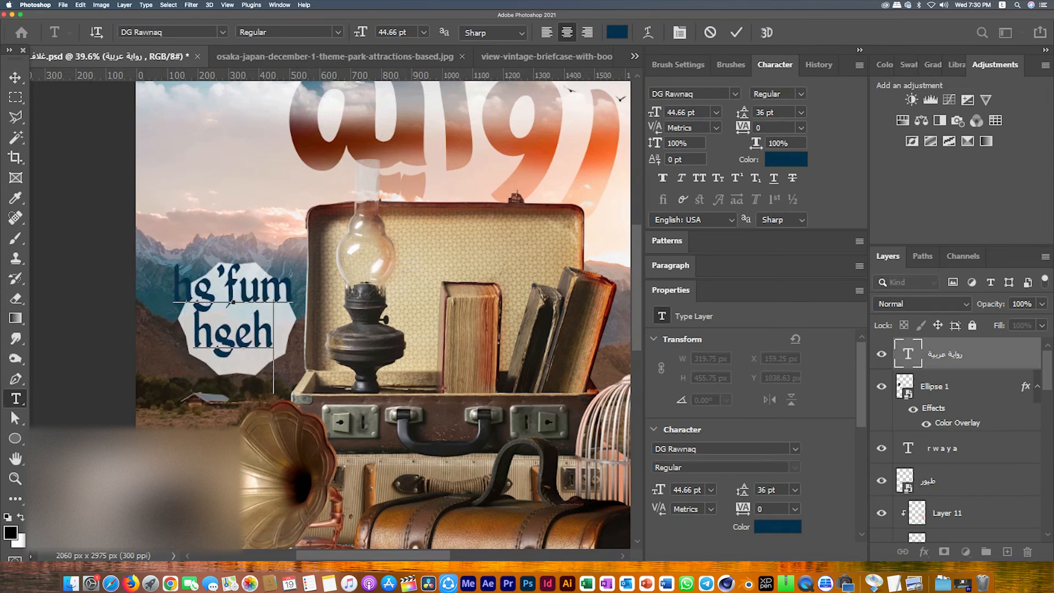
key(Escape)
Replace the badge text with "الطبعة الثانية" split over two lines.
text(hg'fum hgehkdm)
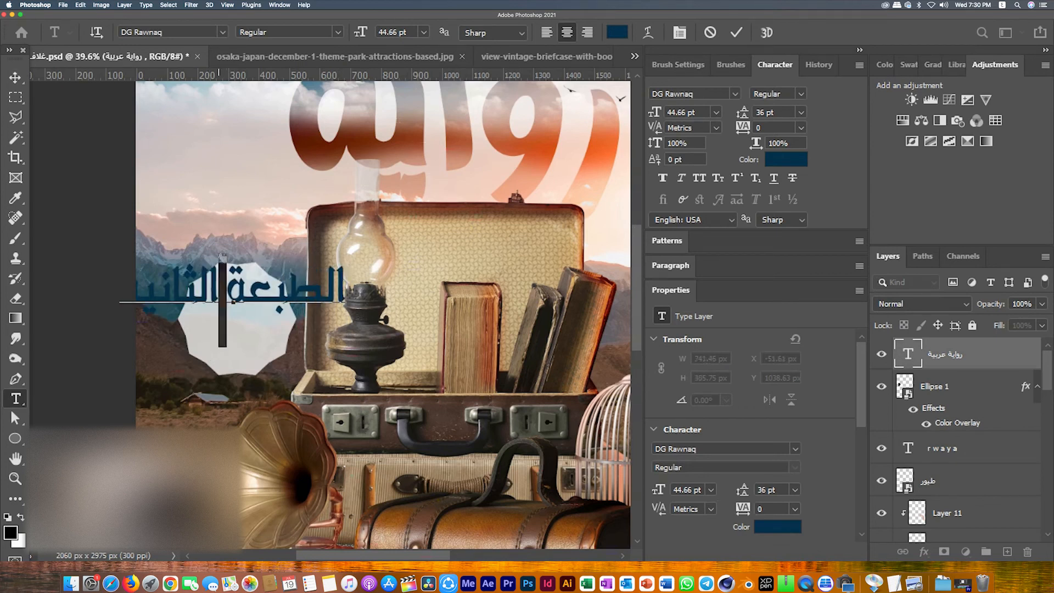
key(Return)
key(ctrl+Return)
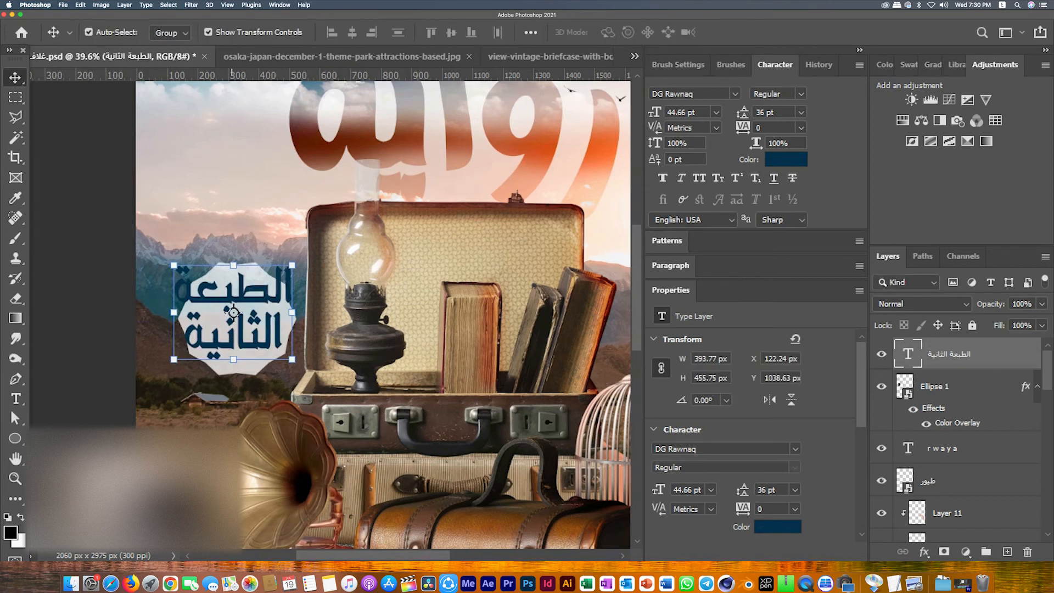
Scale the badge text down to about 32.77 pt and centre it inside the white badge.
key(ctrl+t)
drag(234, 274, 234, 291)
drag(245, 329, 249, 316)
key(Return)
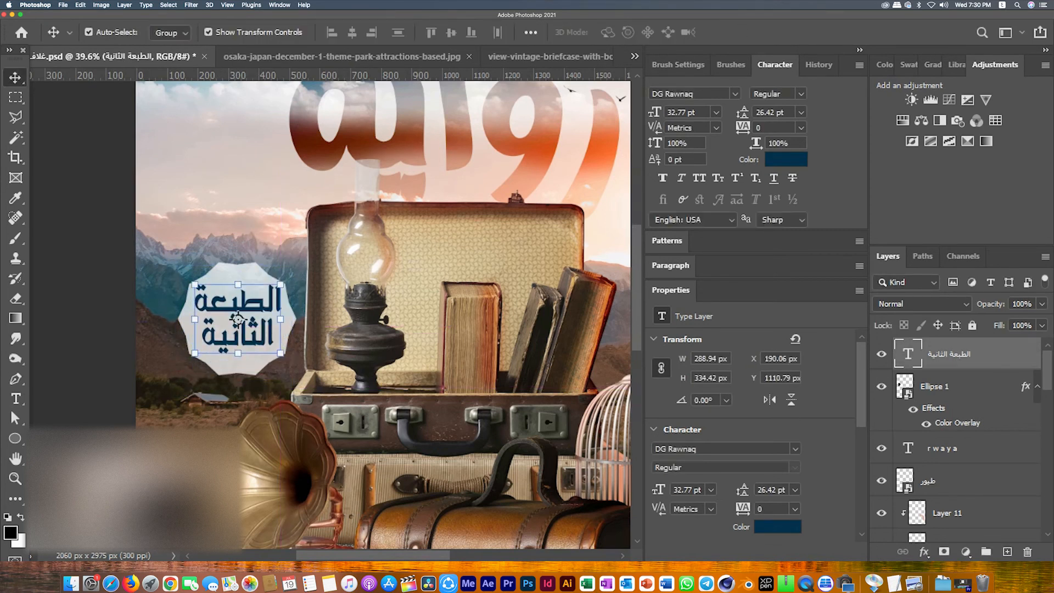
Increase the badge text's leading to about 35.42 pt.
key(Return)
drag(742, 112, 728, 112)
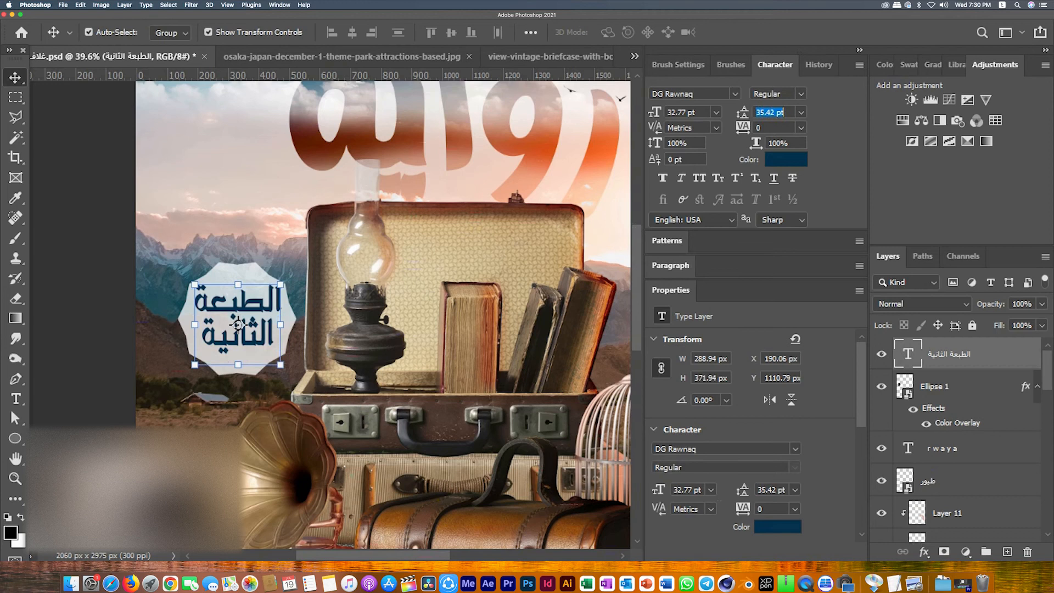
key(Return)
click(85, 466)
key(super+0)
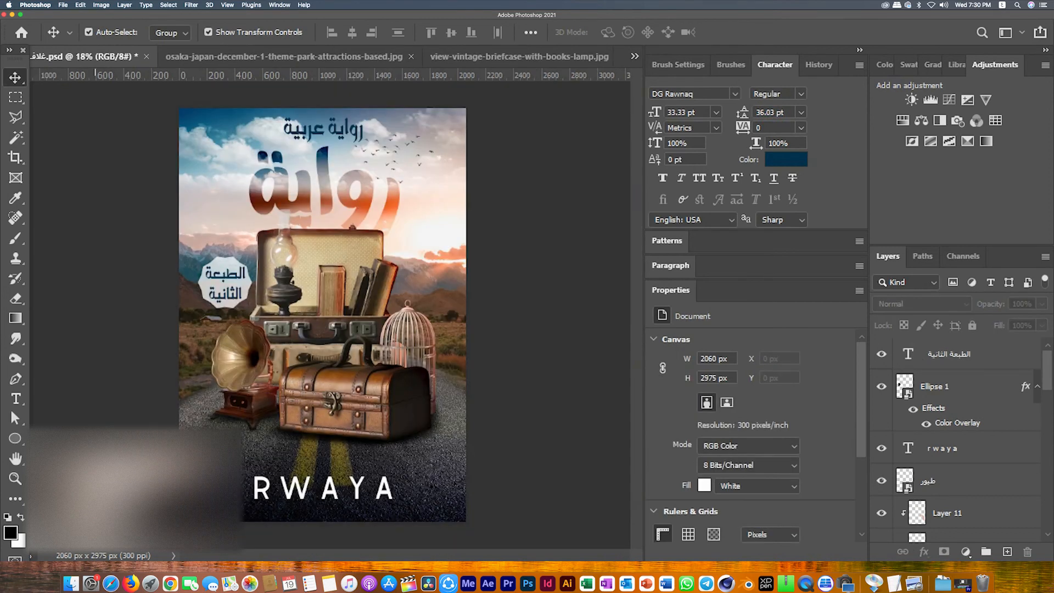
Select the badge text and badge shape together and align their horizontal and vertical centres.
scroll(225, 321, up, 3)
click(225, 260)
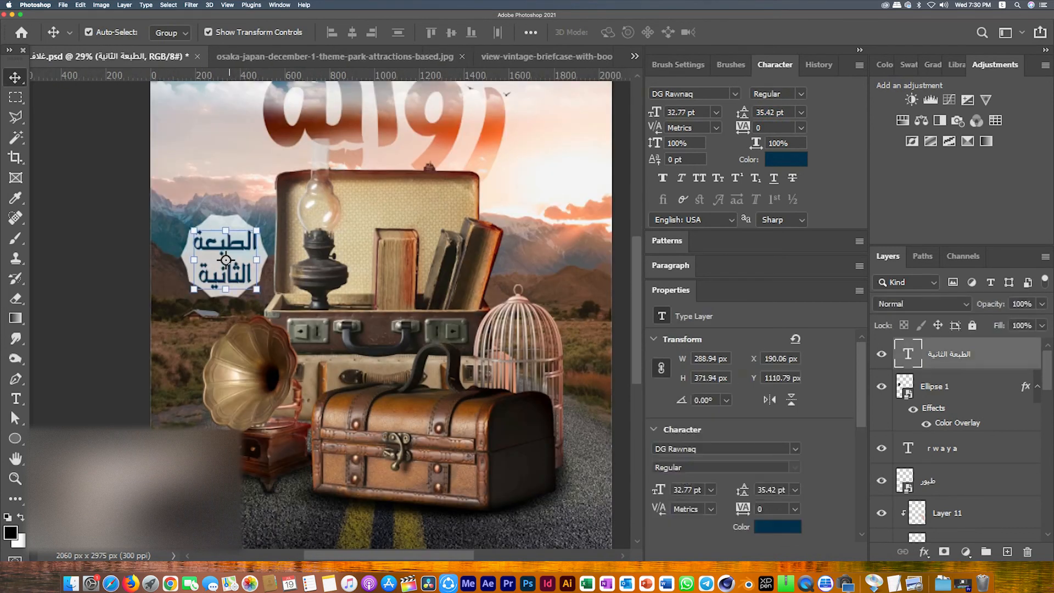
click(245, 224)
shift+click(240, 243)
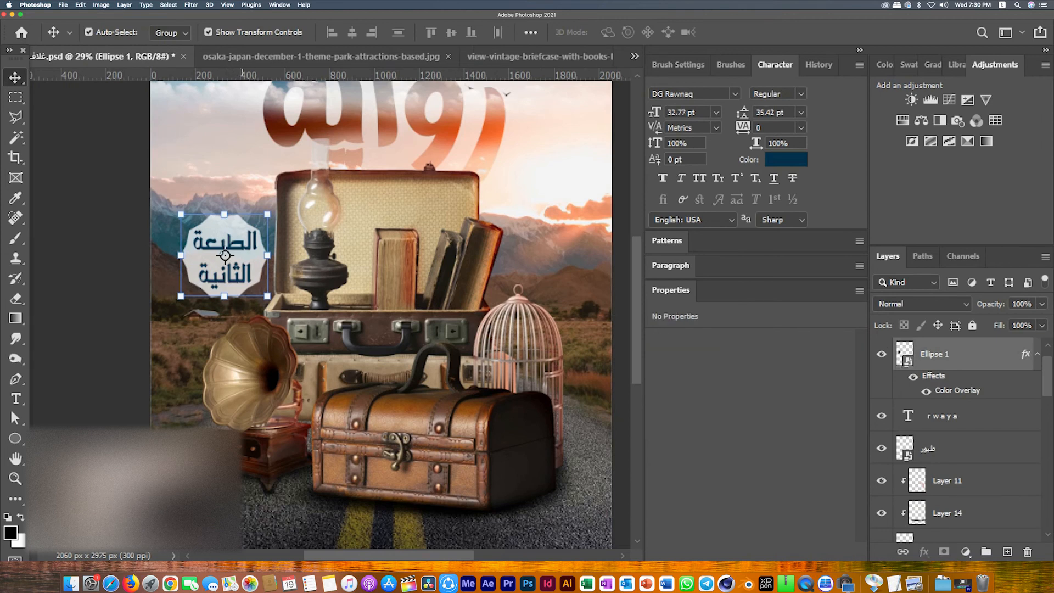
click(351, 32)
click(451, 32)
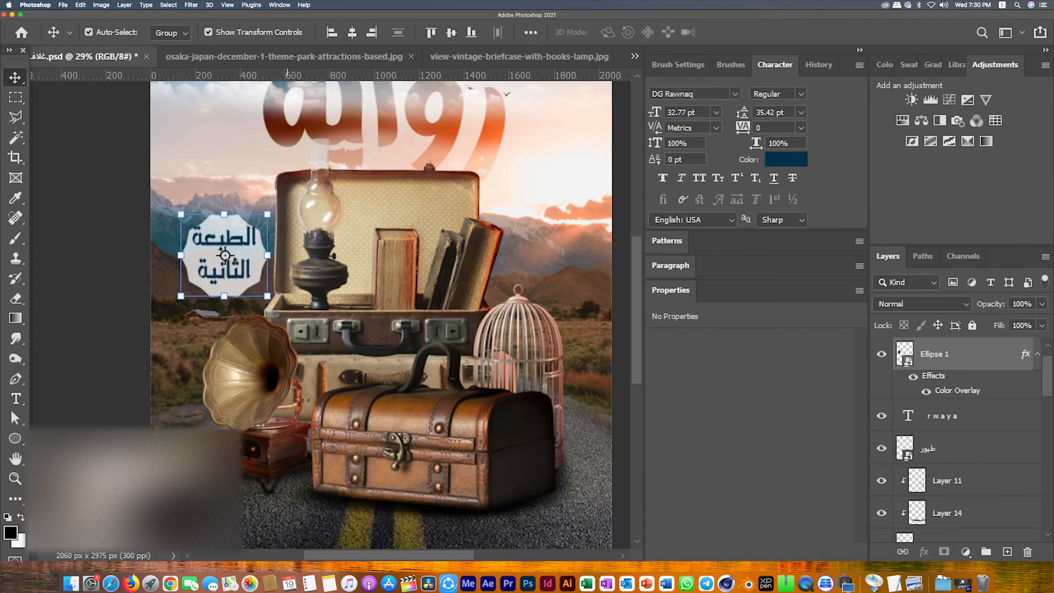
Nudge only the badge text down to a Y position of about 1108.79 px.
click(100, 241)
click(226, 243)
key(Down)
key(Down)
key(Down)
key(Down)
key(Down)
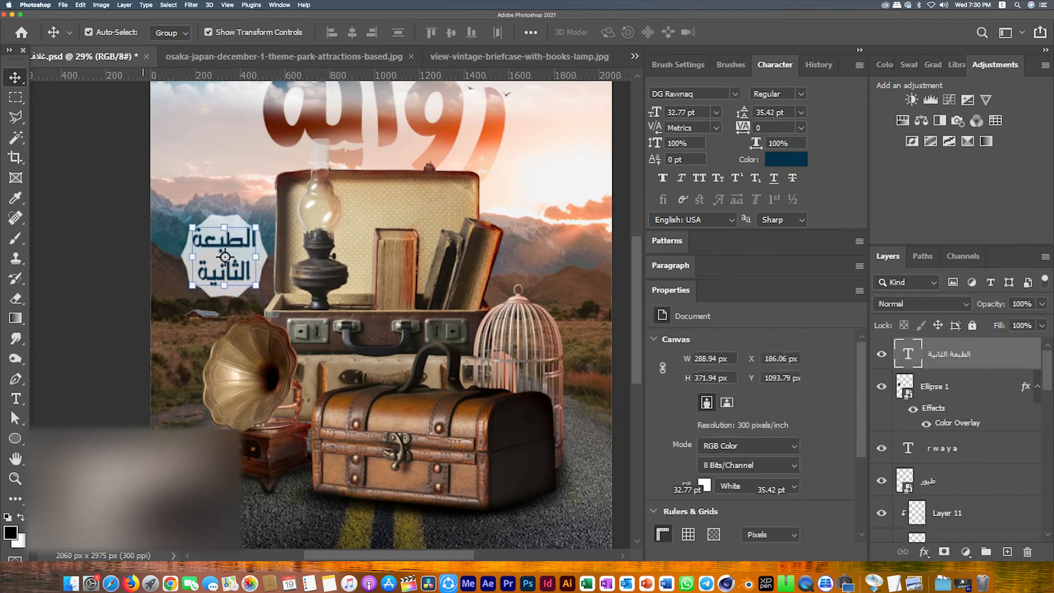
key(Down)
key(Down)
key(Down)
key(Down)
key(Down)
key(Down)
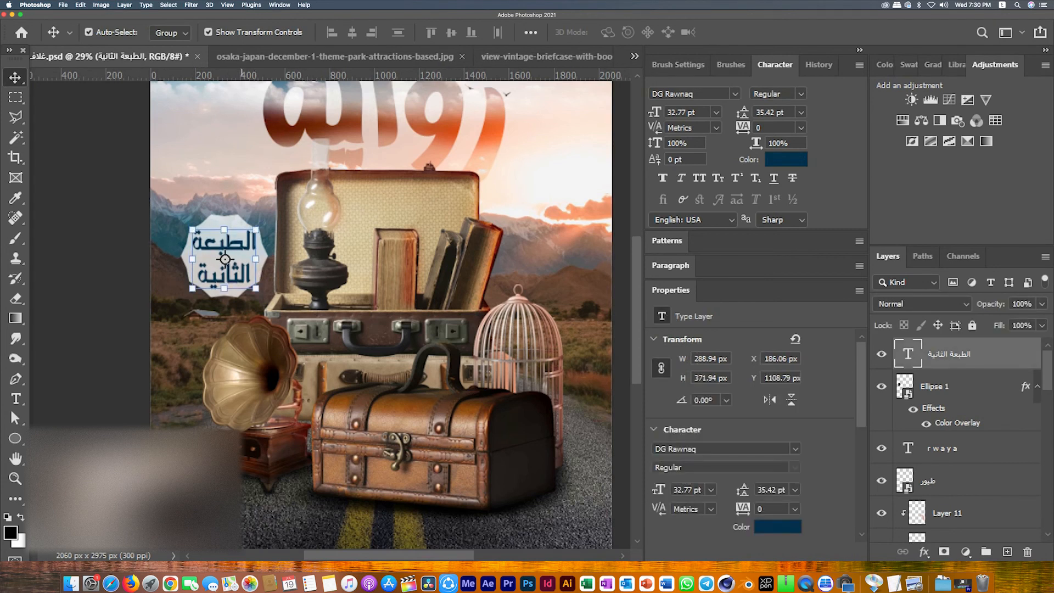
Tilt the badge shape and its text slightly counter-clockwise and shrink them together beside the suitcase.
click(267, 291)
click(258, 264)
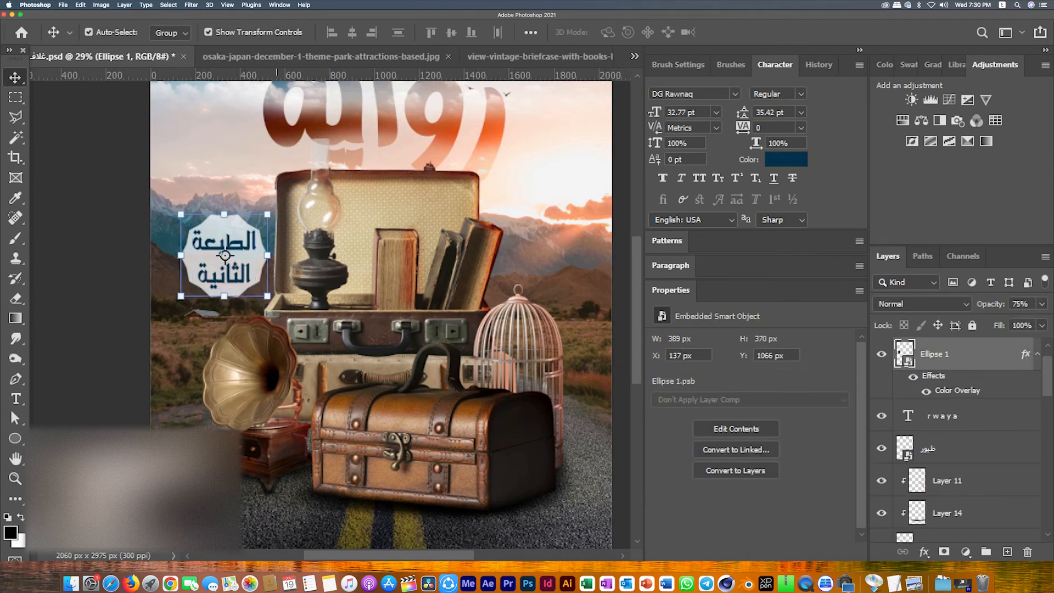
shift+click(244, 244)
drag(286, 313, 308, 303)
mouse_move(245, 248)
mouse_down()
mouse_move(226, 281)
mouse_move(241, 226)
mouse_move(239, 248)
mouse_up()
drag(270, 286, 247, 269)
key(Return)
key(super+minus)
key(super+minus)
click(137, 319)
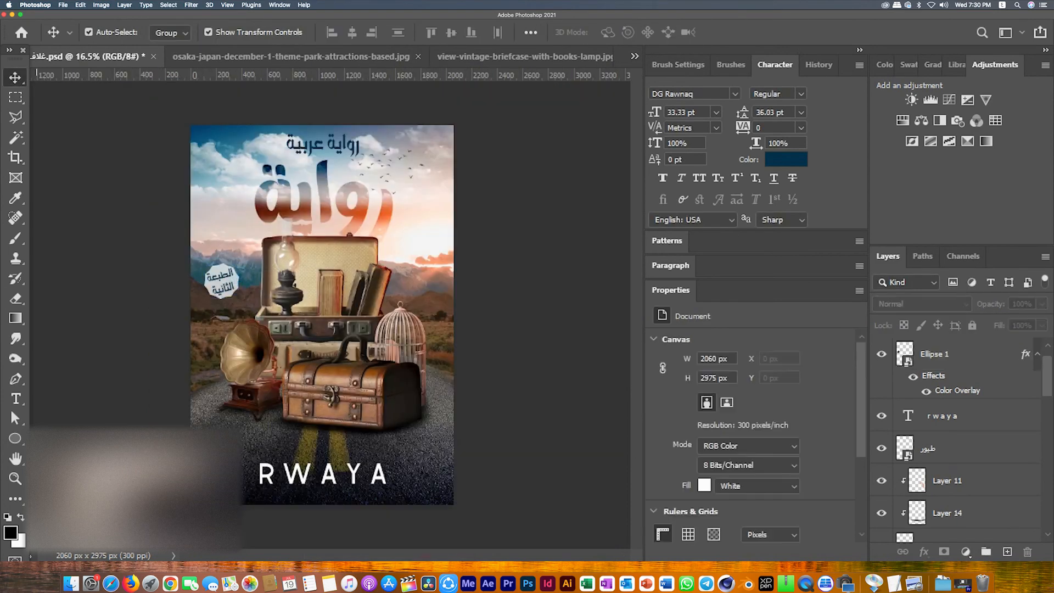